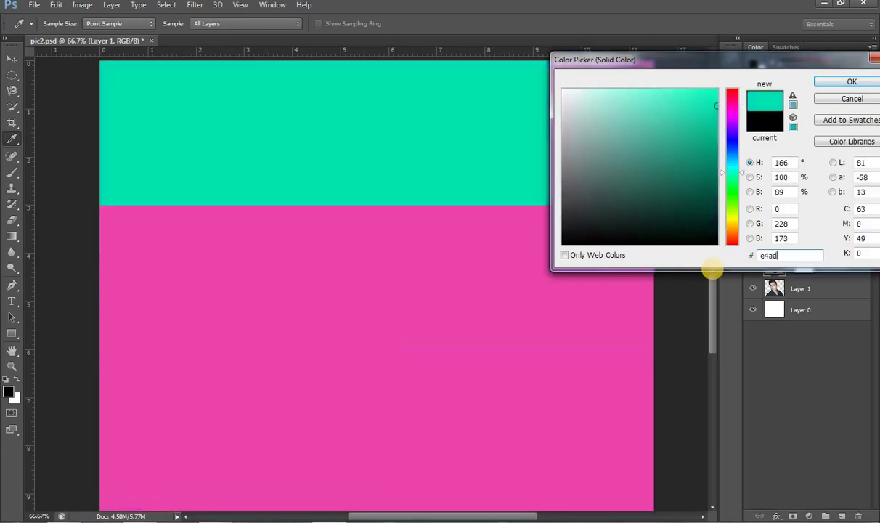
Set the solid color fill layer's color to e4ad7b
text(b)
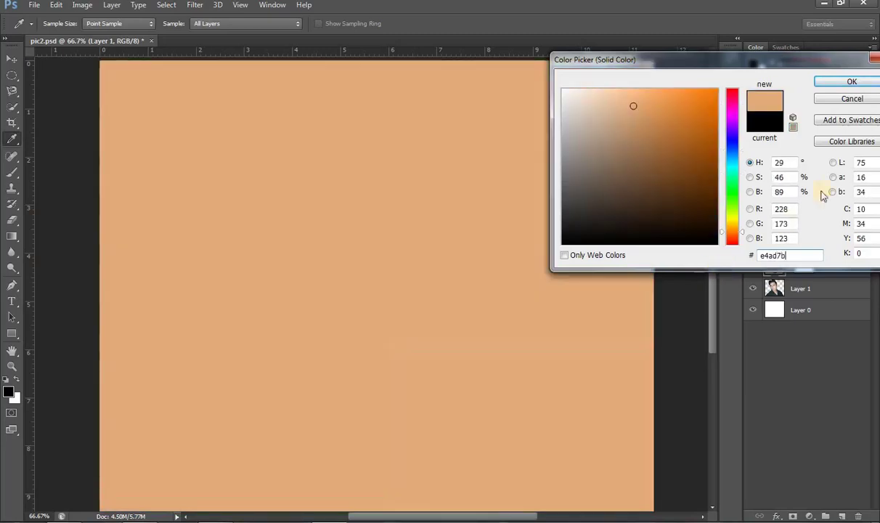
click(843, 82)
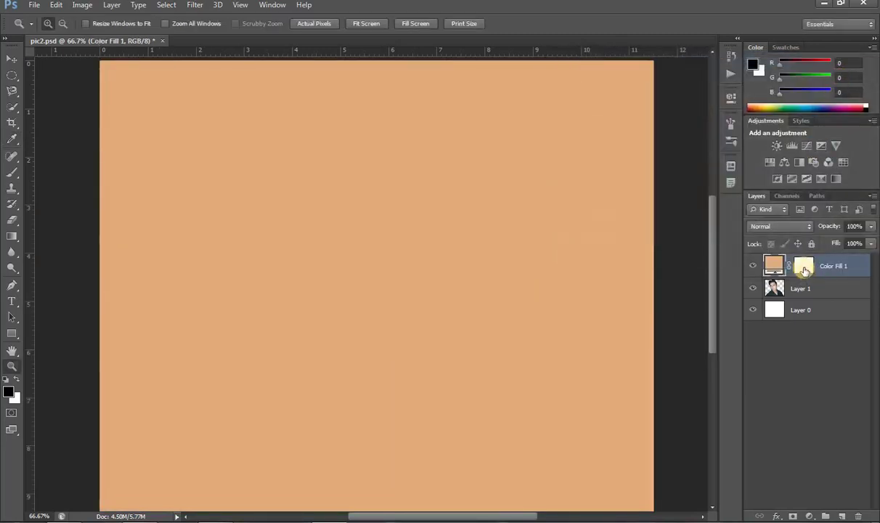
click(804, 267)
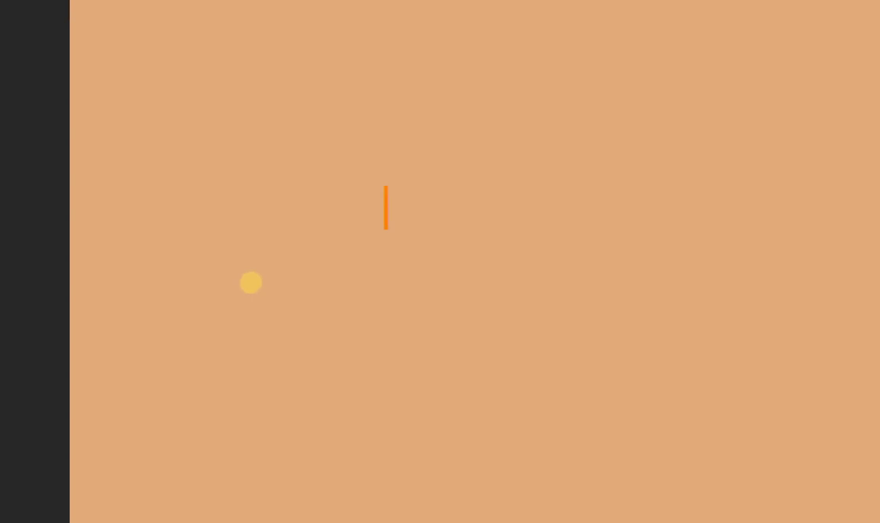
text(x)
key(BackSpace)
text(ct)
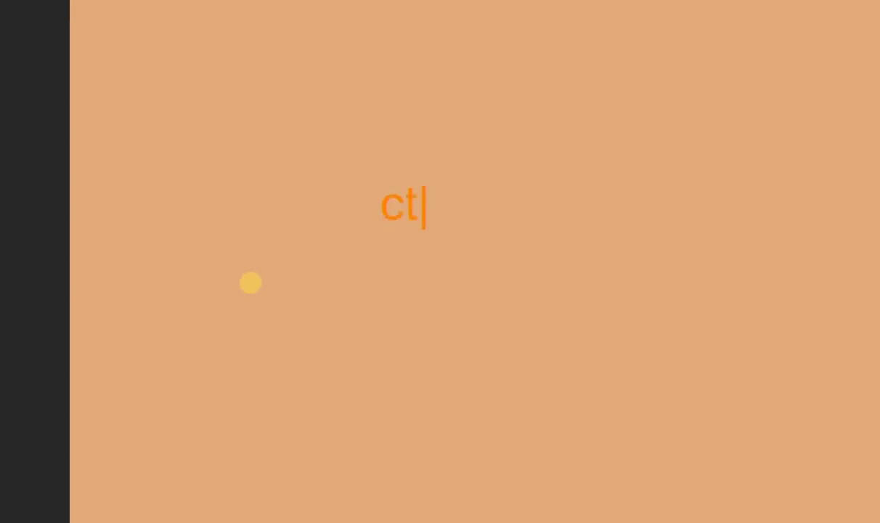
text(rl+)
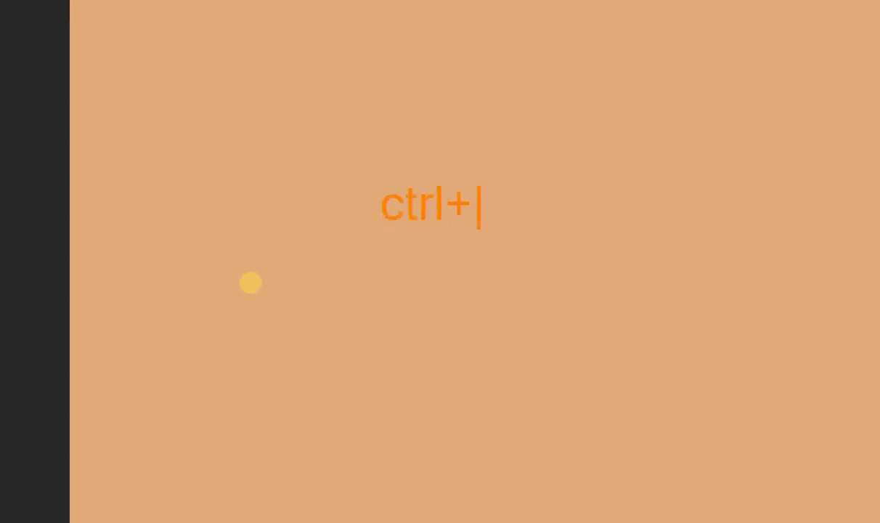
text(delete)
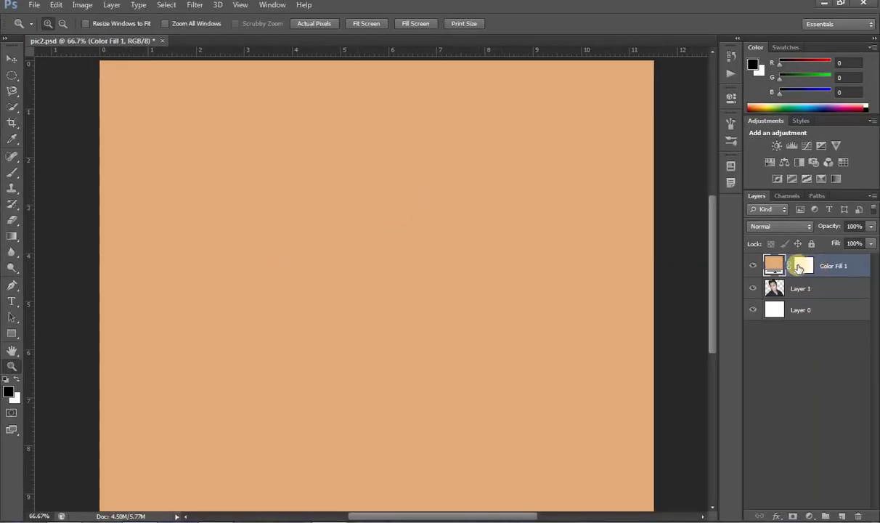
Fill the Color Fill 1 layer mask with the black background color
click(799, 267)
key(ctrl+Delete)
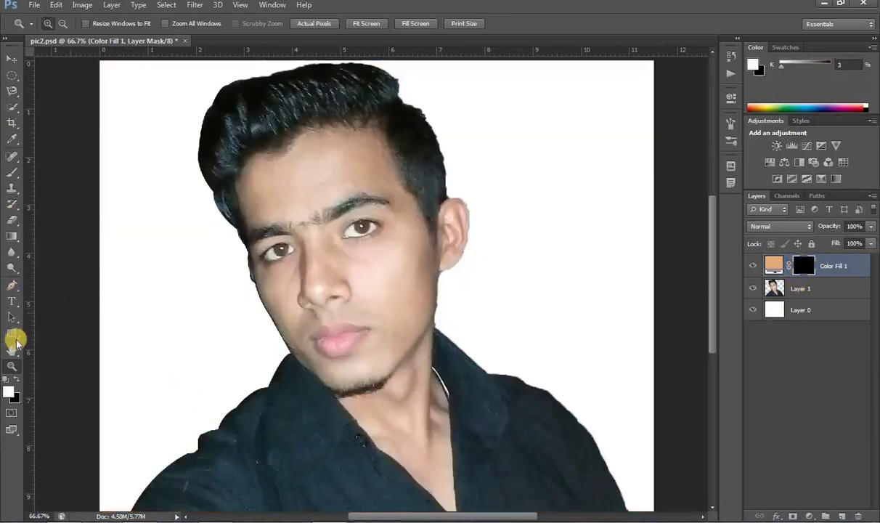
Trace a closed Magnetic Lasso selection around the man's face, ear and neck down to the shirt opening
click(12, 91)
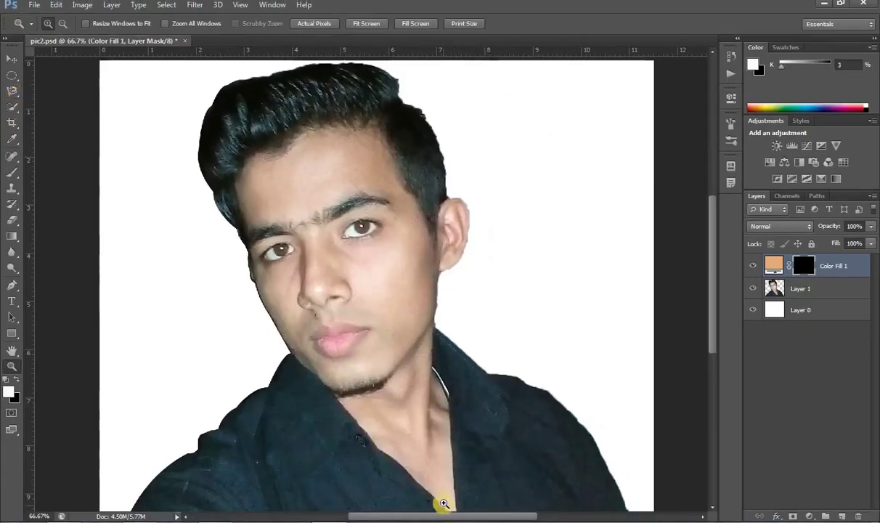
click(13, 91)
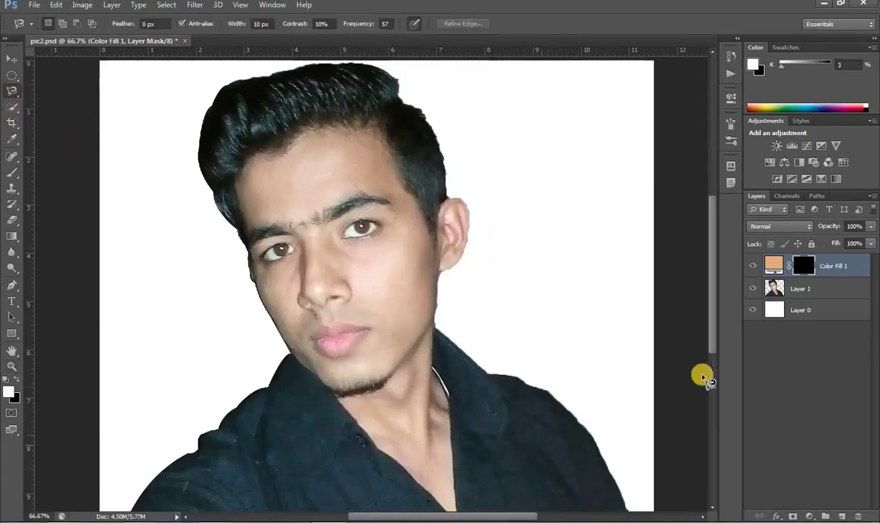
drag(713, 338, 713, 356)
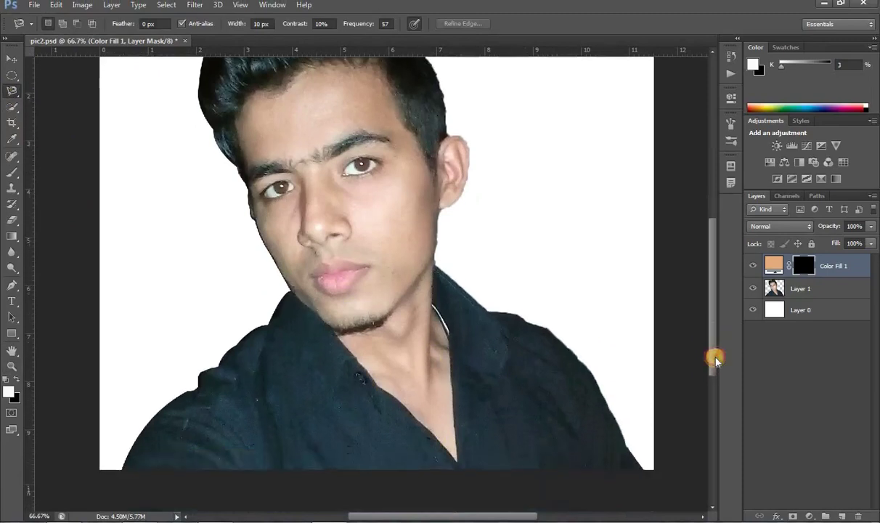
click(458, 461)
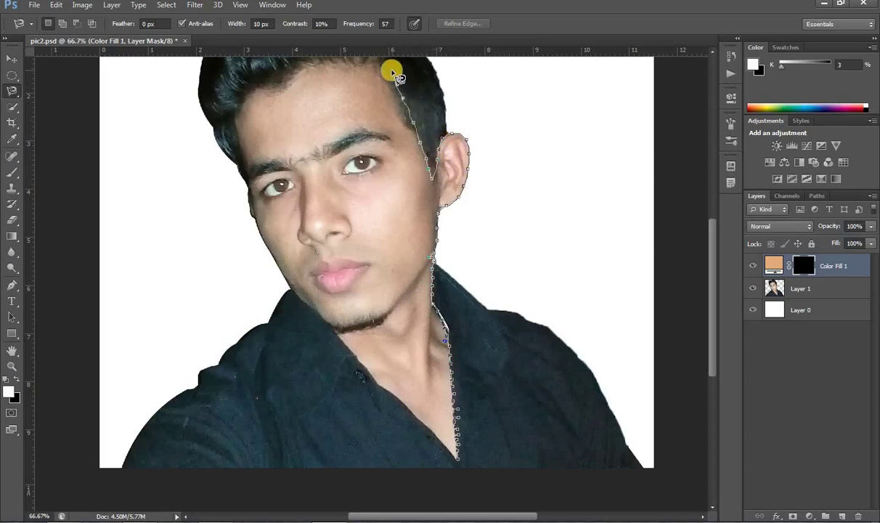
drag(400, 71, 406, 153)
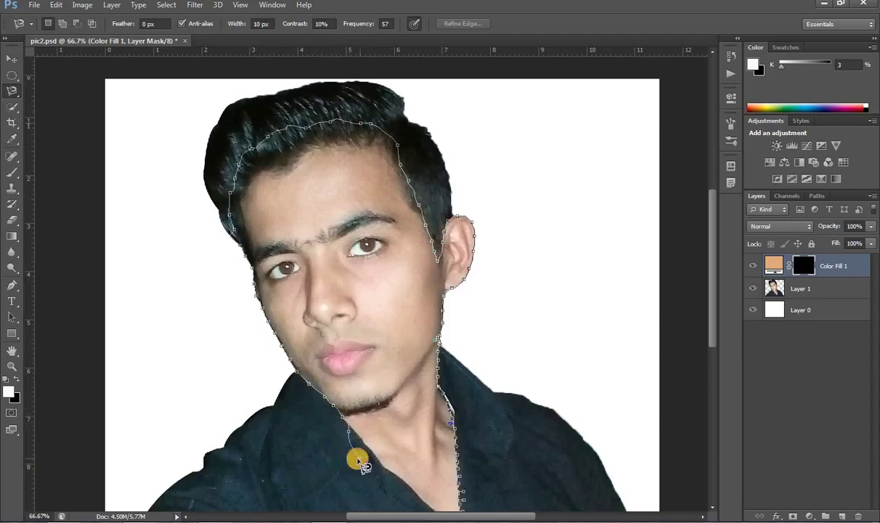
drag(334, 412, 281, 290)
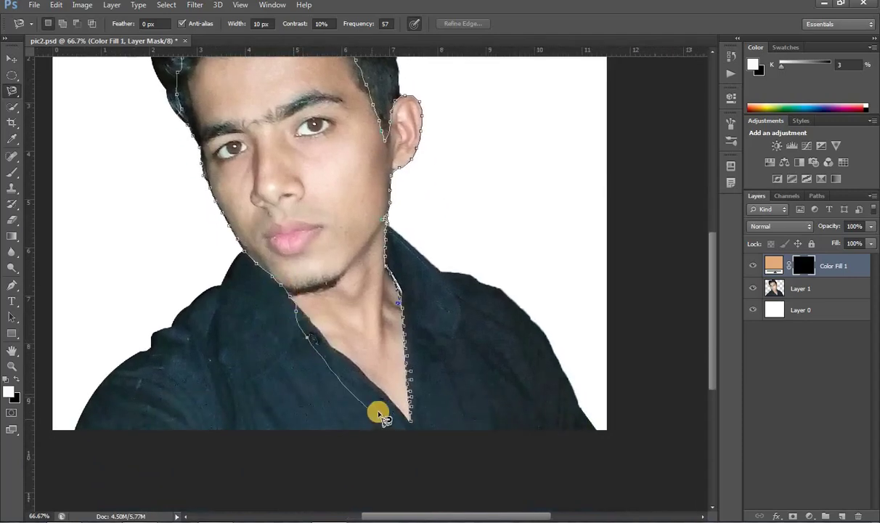
click(411, 424)
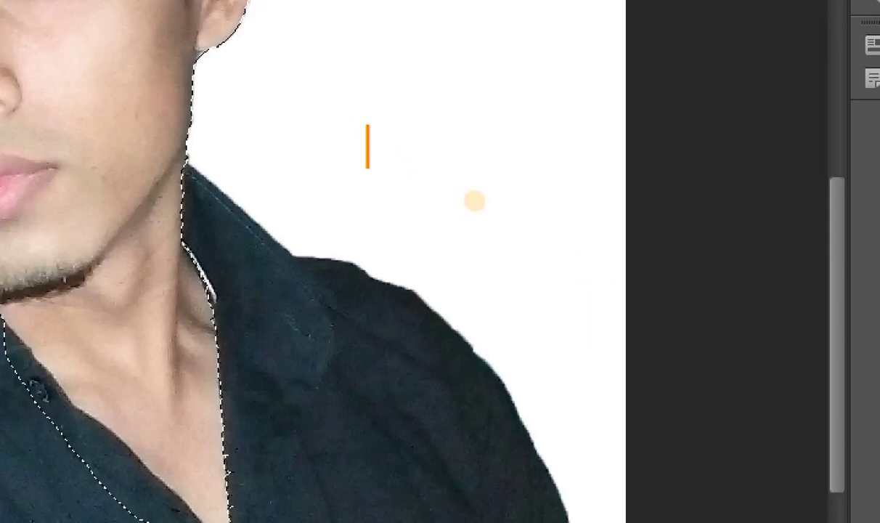
Fill the selected skin area with white on the Color Fill 1 mask, hide that layer and deselect
text(a)
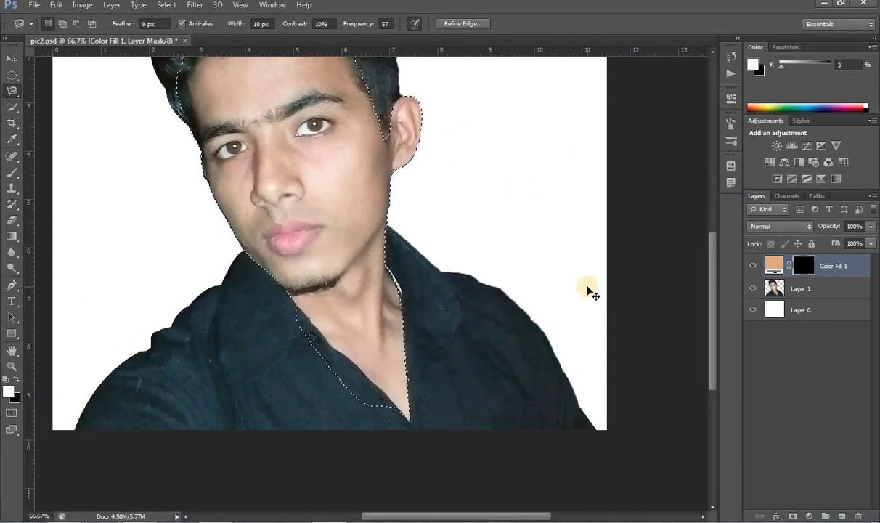
key(alt+Delete)
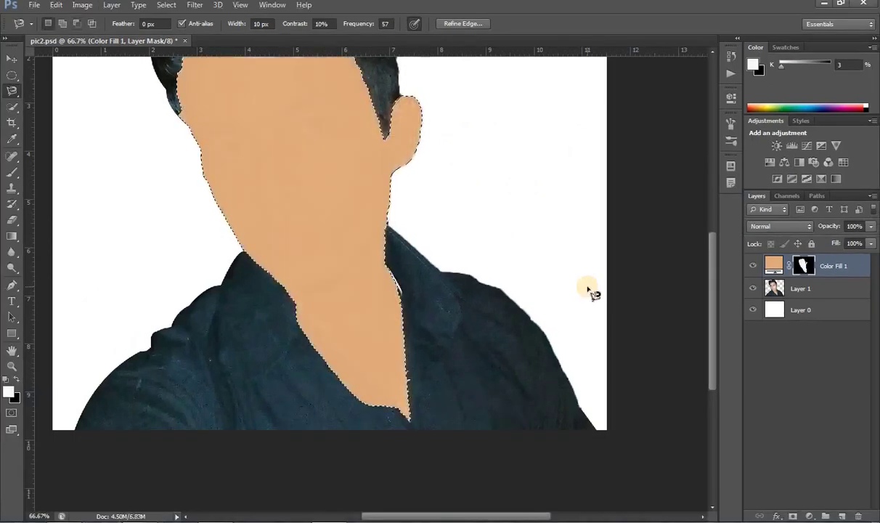
click(753, 265)
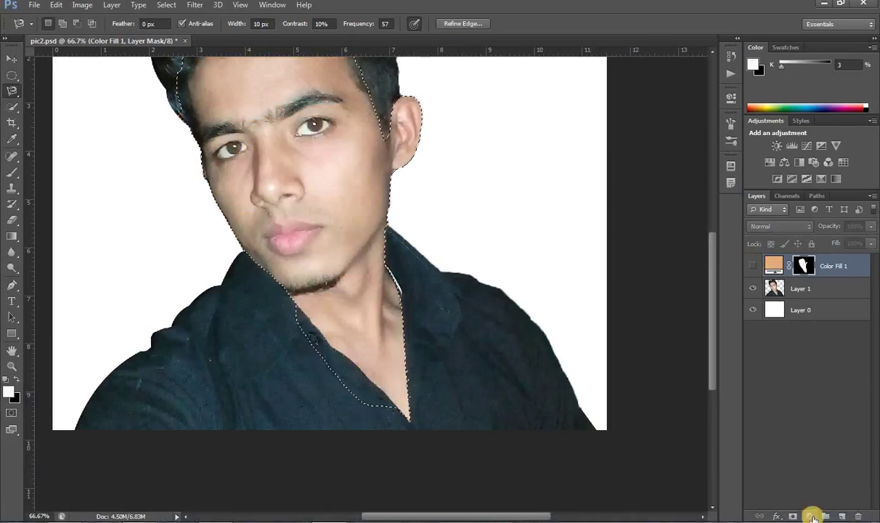
key(ctrl+d)
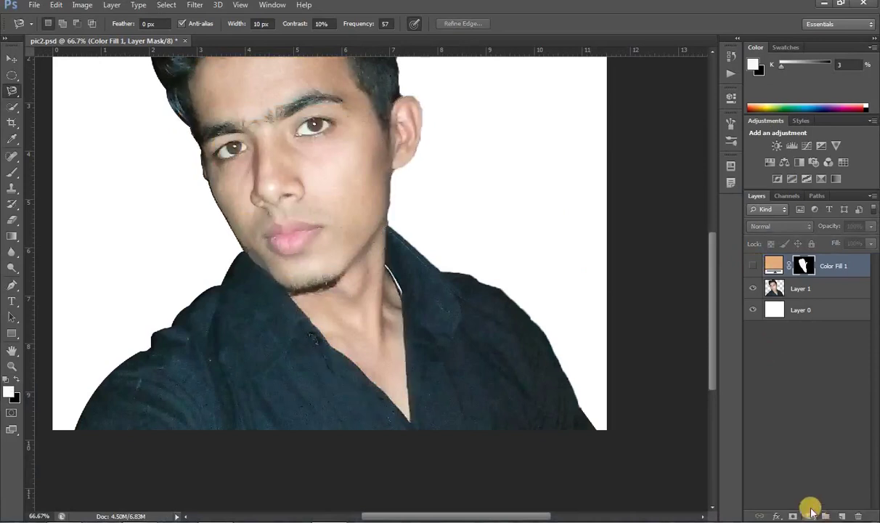
Add a solid color fill layer in 757575 and invert its mask to black
mouse_move(713, 349)
mouse_down()
mouse_move(716, 303)
mouse_move(716, 332)
mouse_up()
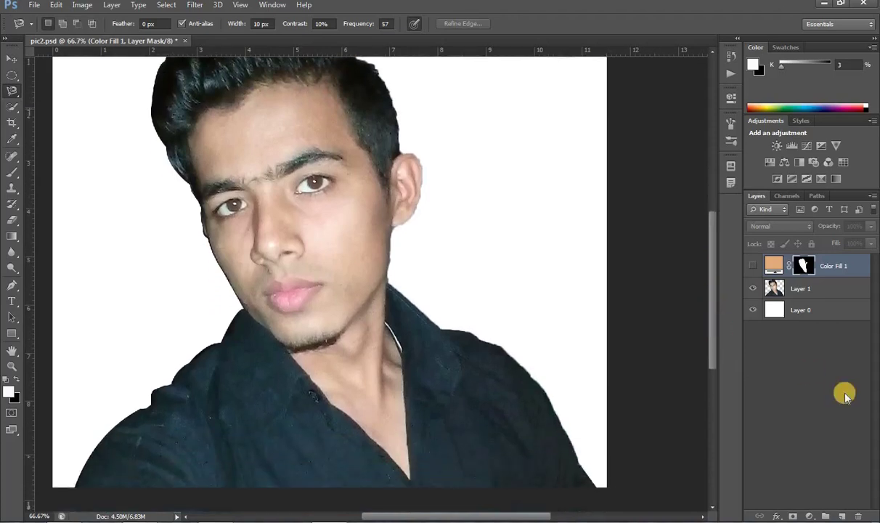
click(812, 516)
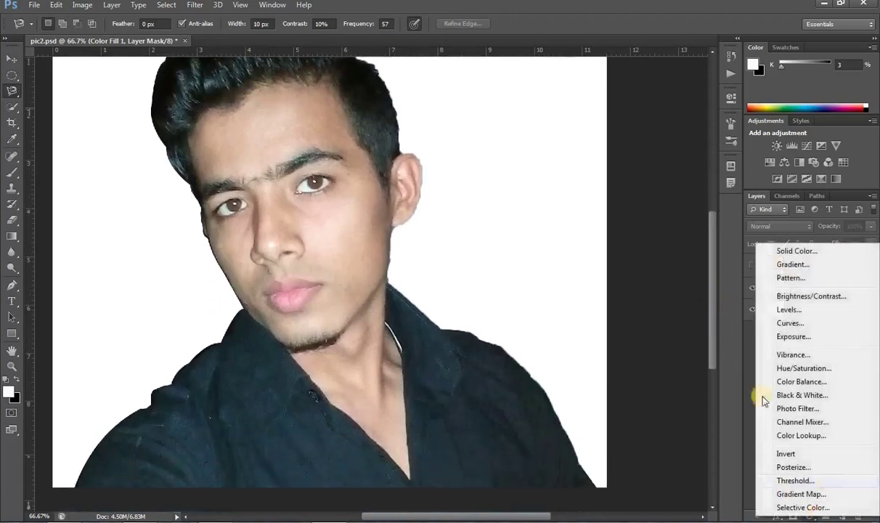
click(799, 251)
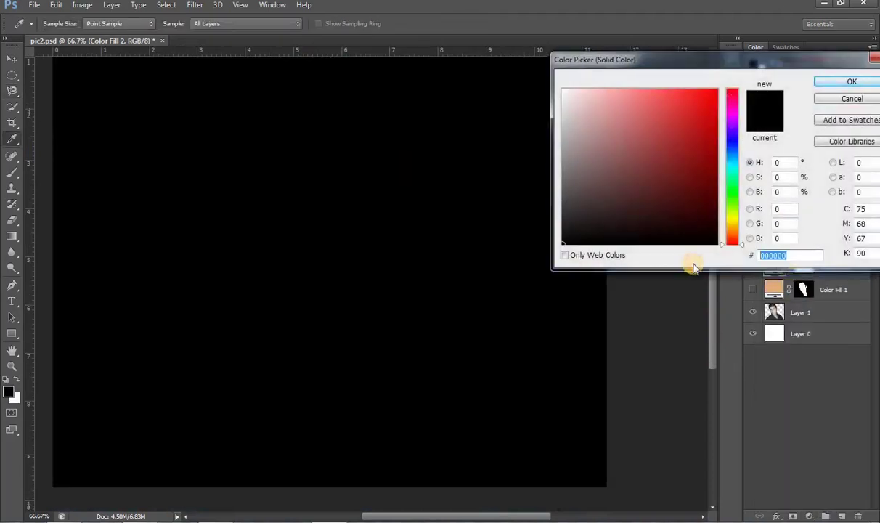
text(757575)
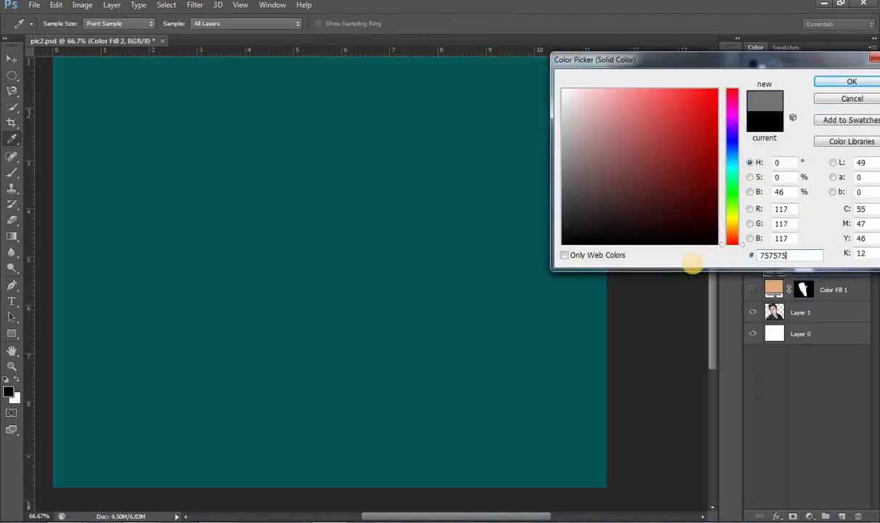
click(848, 82)
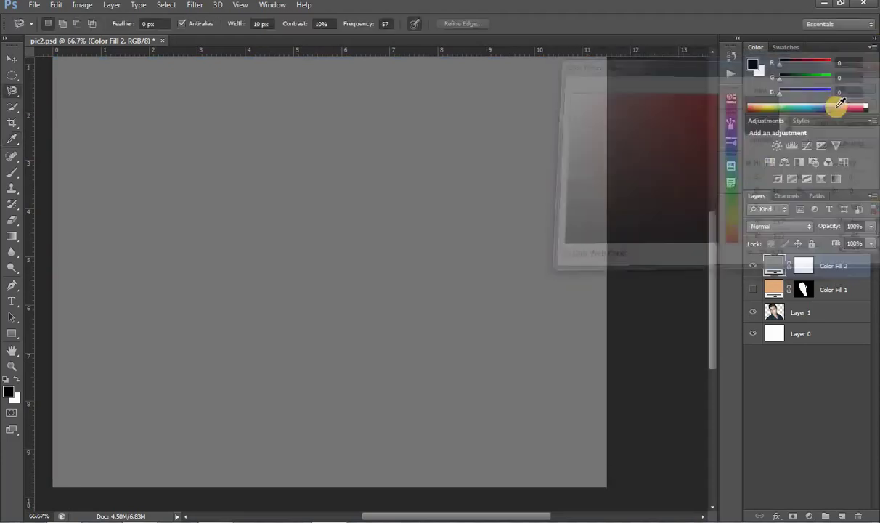
click(804, 266)
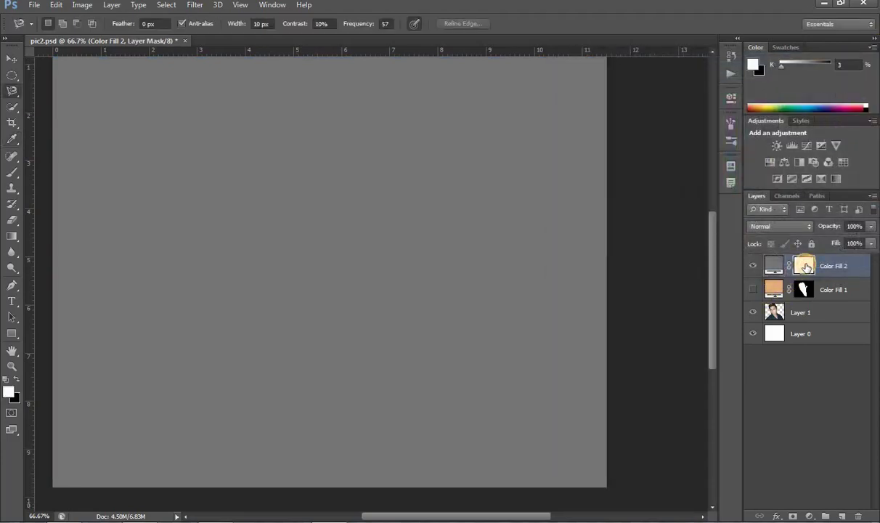
key(ctrl+i)
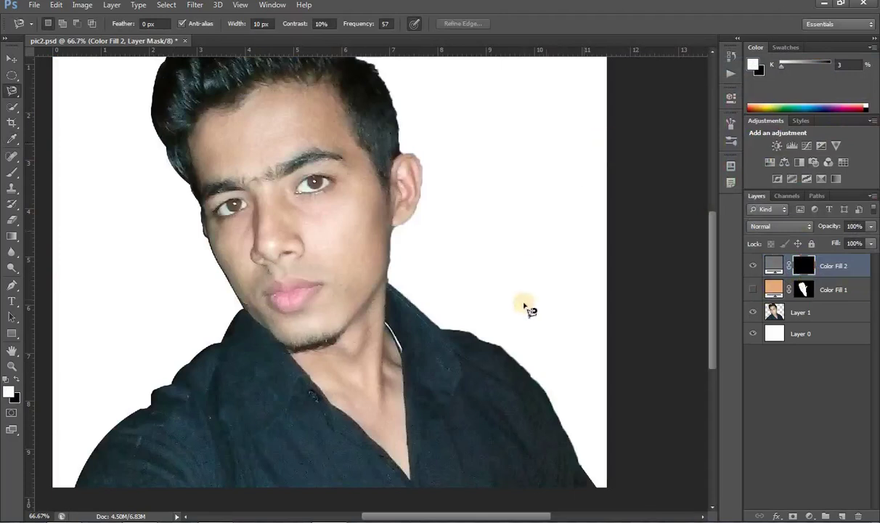
Select the shadowed skin areas of the face and neck on Layer 1 with the Magic Wand tool
click(12, 90)
click(12, 108)
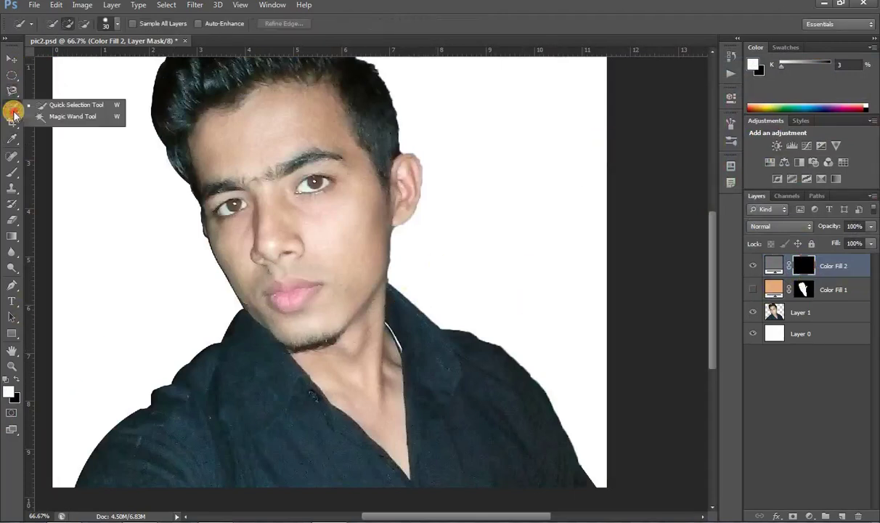
click(36, 117)
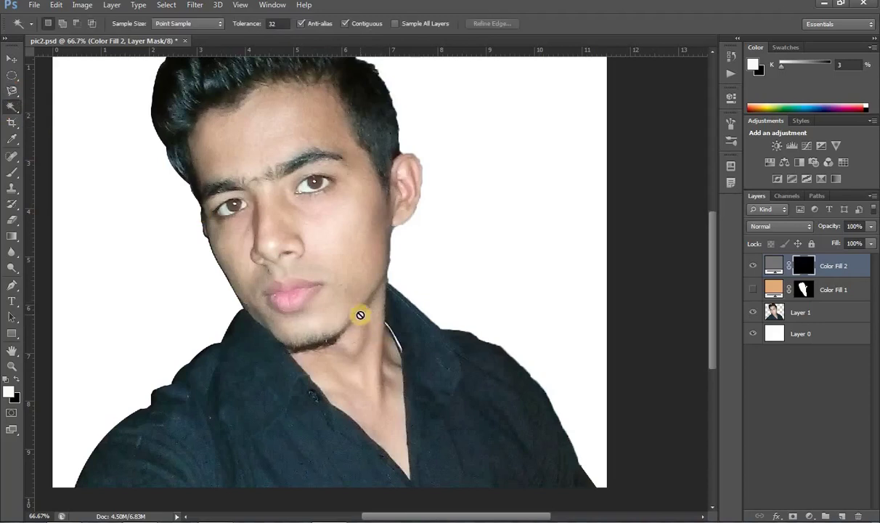
click(777, 311)
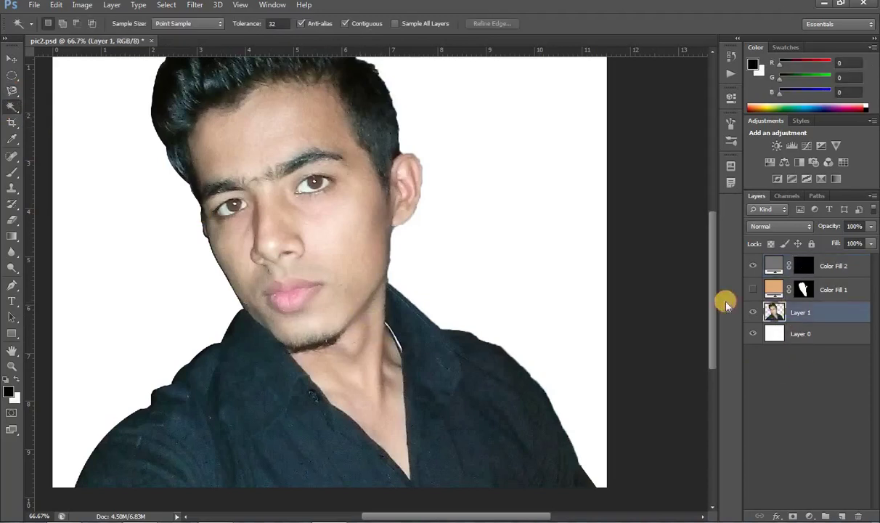
click(365, 313)
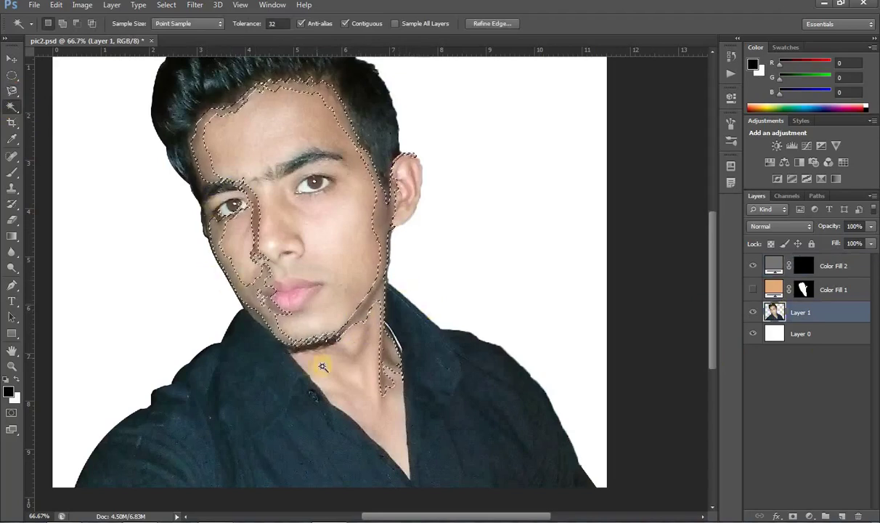
click(259, 319)
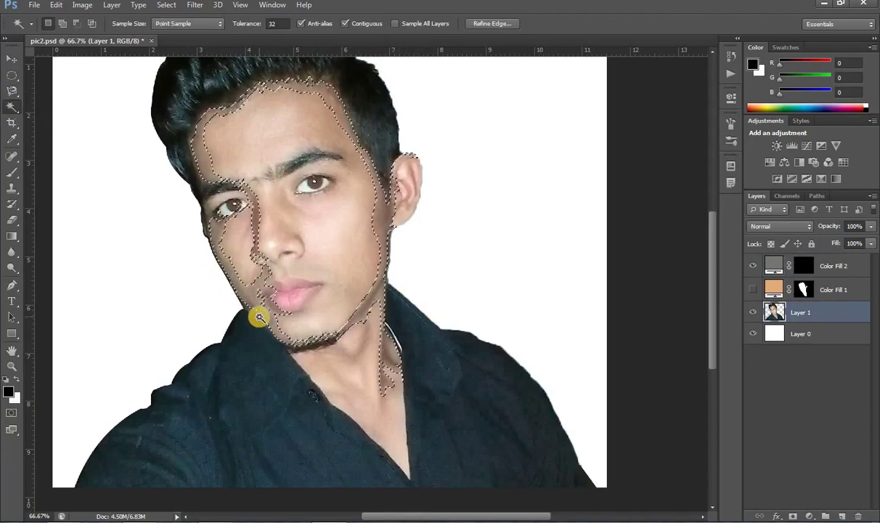
click(240, 294)
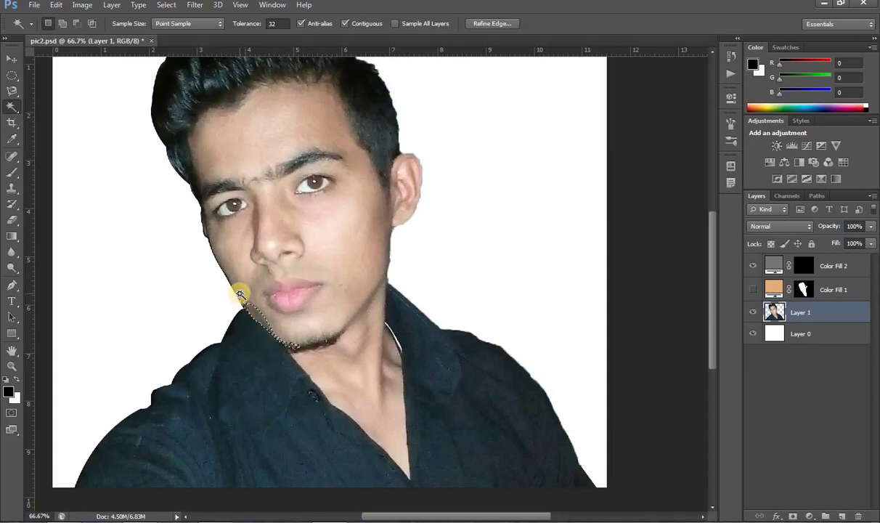
shift+click(229, 261)
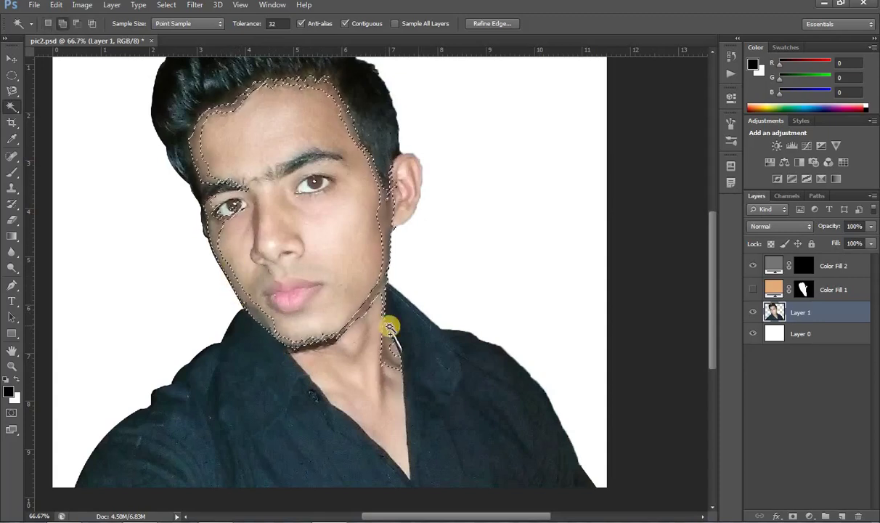
click(402, 371)
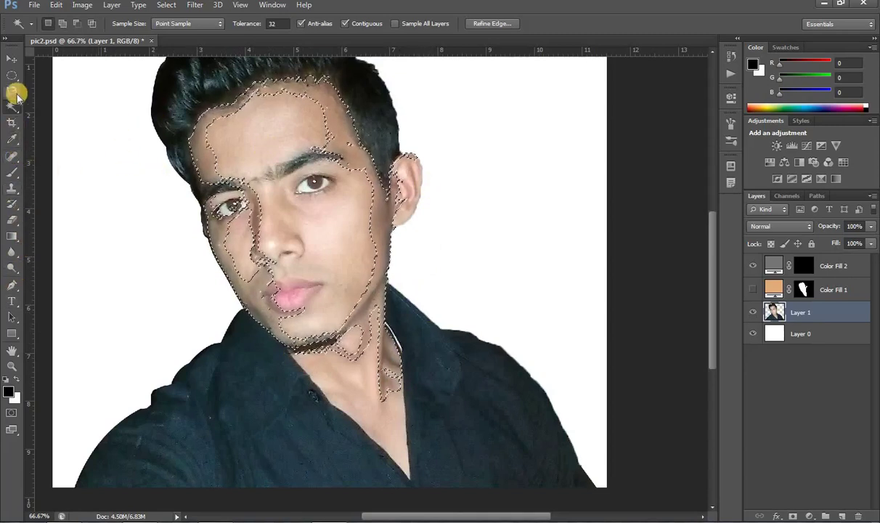
Subtract the forehead and hairline area, down to the eyebrow nearer the visible ear, from the shadow selection with the Lasso tool
click(12, 77)
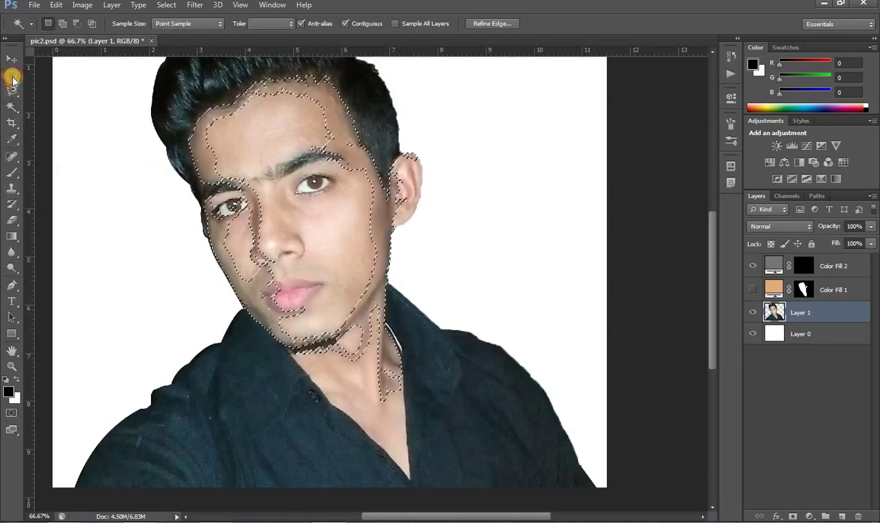
click(12, 91)
click(73, 89)
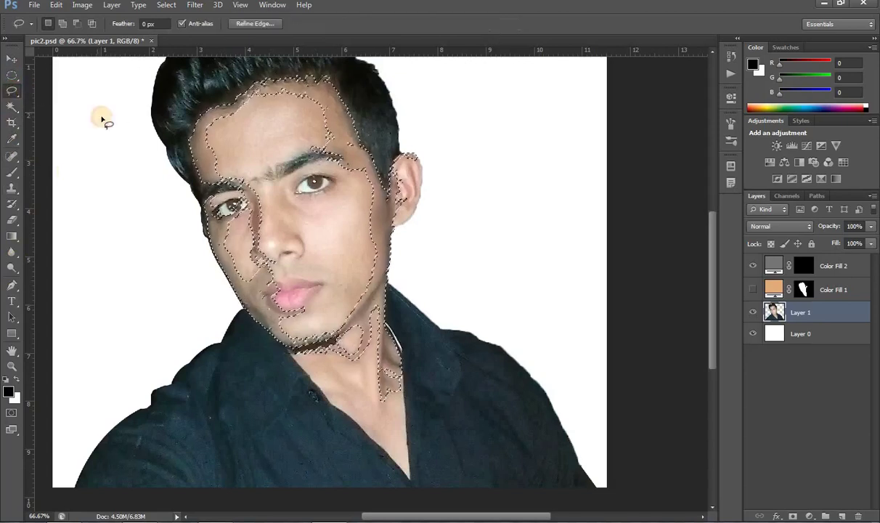
key(alt)
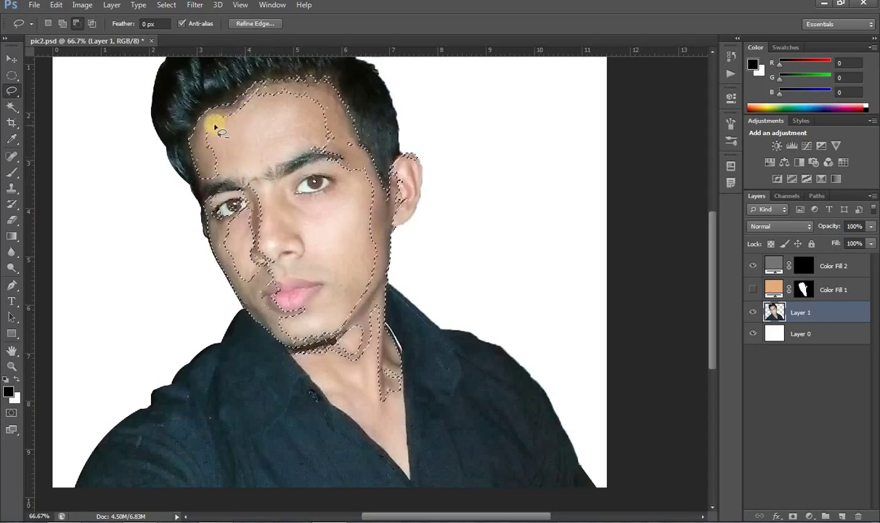
mouse_move(198, 122)
mouse_down()
mouse_move(278, 73)
mouse_move(336, 73)
mouse_move(358, 96)
mouse_move(372, 145)
mouse_up()
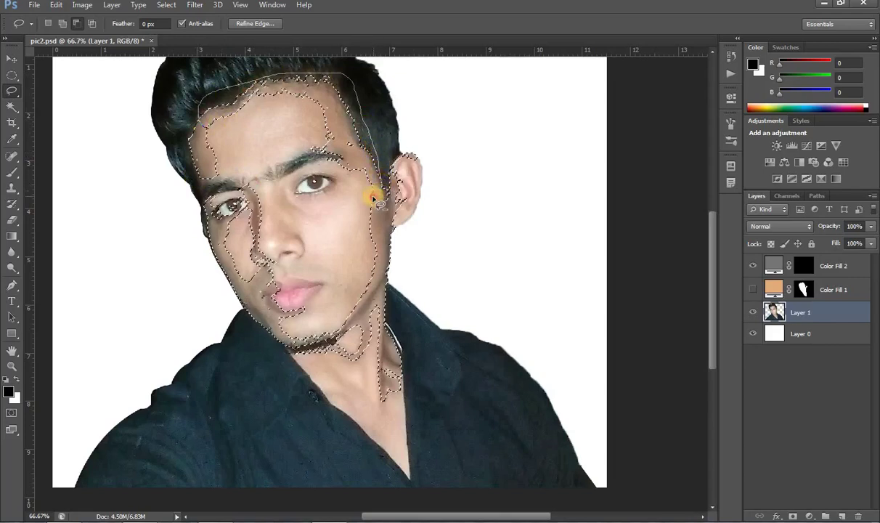
drag(319, 179, 288, 168)
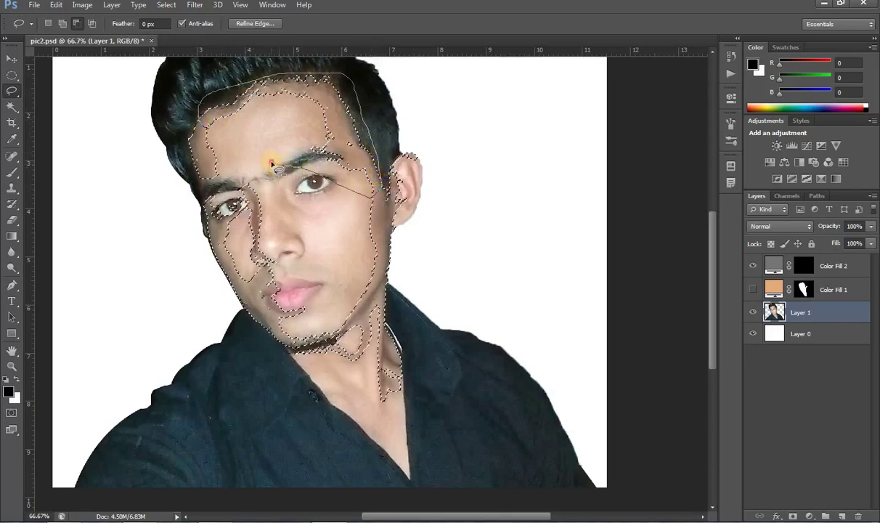
drag(207, 128, 203, 125)
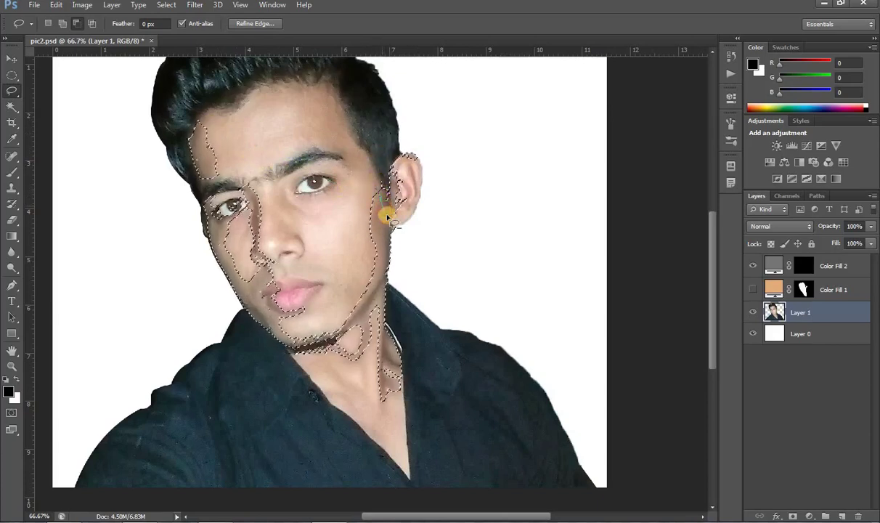
Subtract the ear, inner cheek, mouth and chin areas from the selection with the Lasso, and trim its upper end beside the ear
mouse_move(398, 222)
mouse_down()
mouse_move(434, 195)
mouse_move(433, 150)
mouse_move(397, 148)
mouse_move(381, 197)
mouse_up()
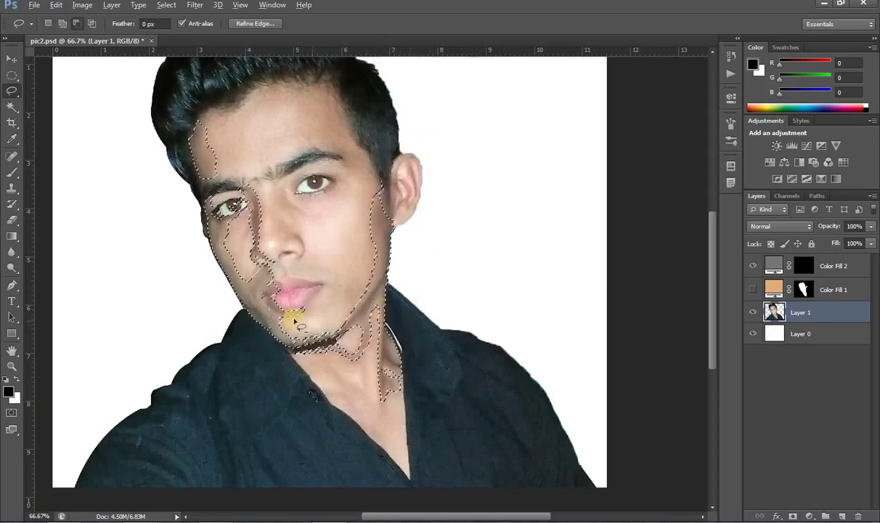
drag(285, 332, 240, 268)
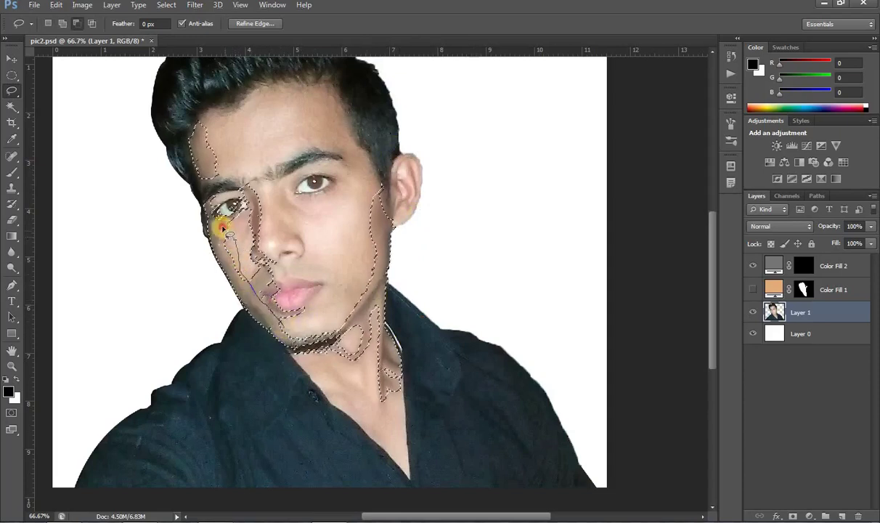
mouse_move(213, 216)
mouse_down()
mouse_move(259, 174)
mouse_move(242, 193)
mouse_move(243, 233)
mouse_up()
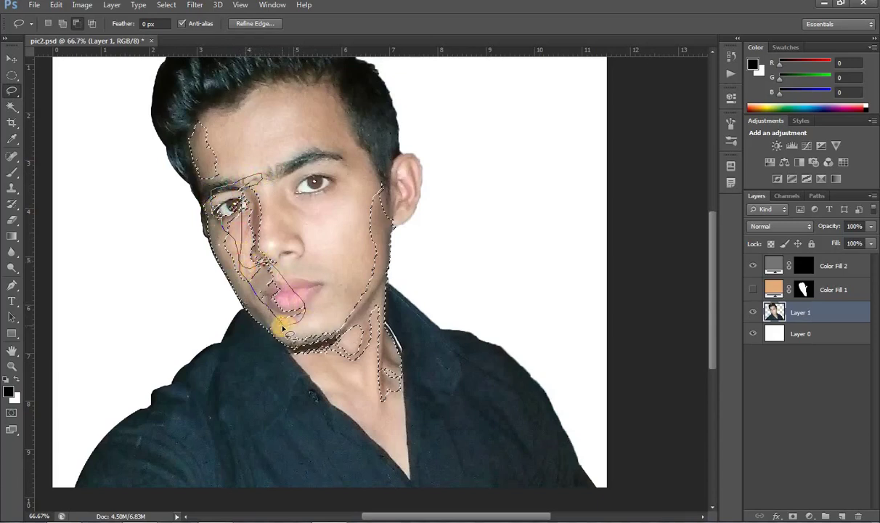
drag(363, 276, 369, 265)
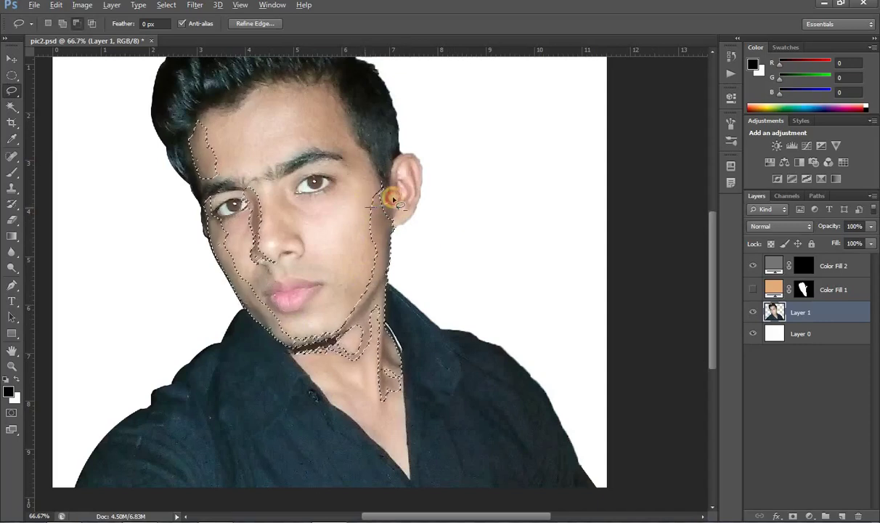
drag(369, 210, 372, 213)
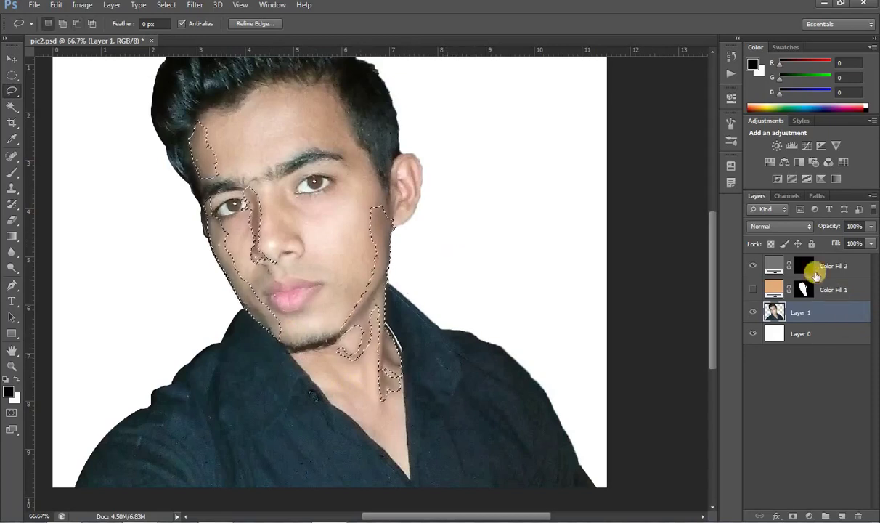
Fill the selected face and neck shadows with white on the Color Fill 2 mask and deselect
click(804, 266)
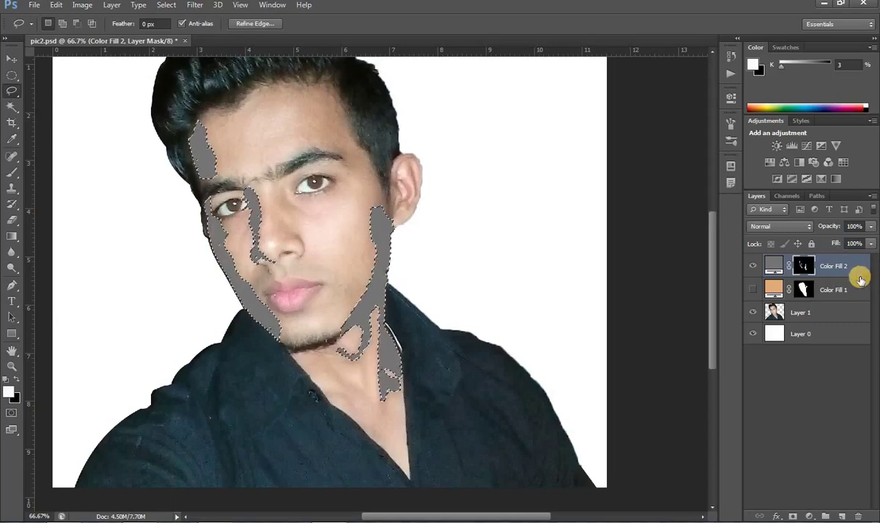
key(ctrl+d)
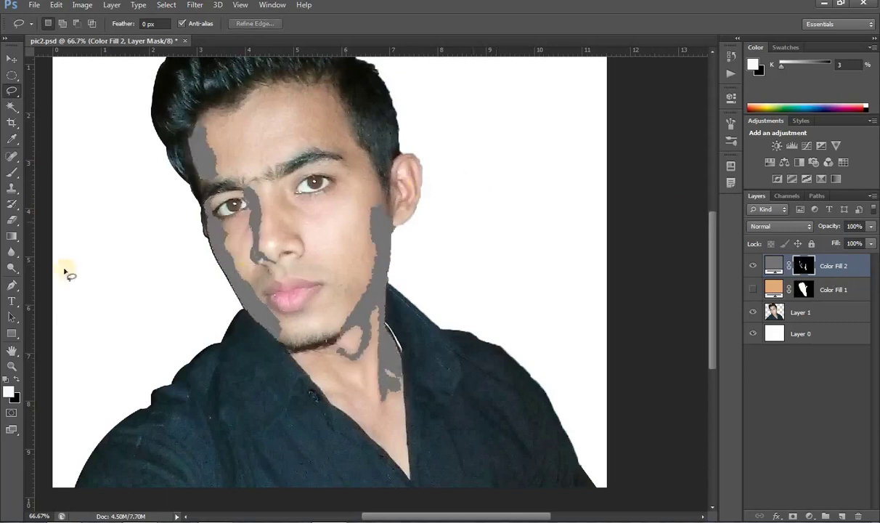
Try to select the shadowed parts of the ear on Layer 1 with the Magic Wand tool
click(11, 366)
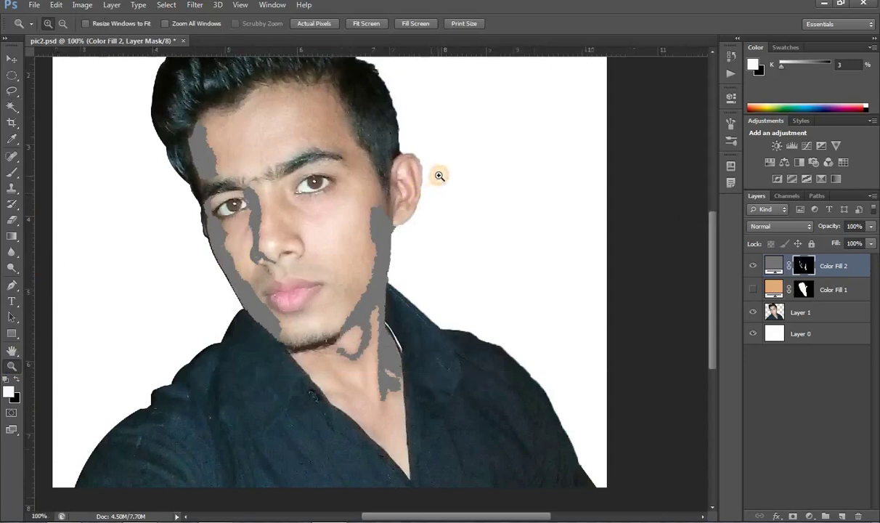
click(434, 174)
click(432, 164)
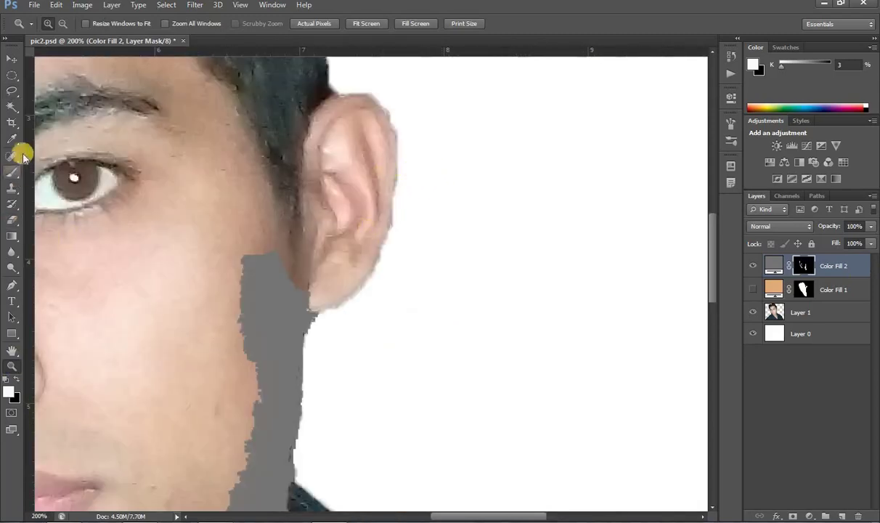
click(11, 106)
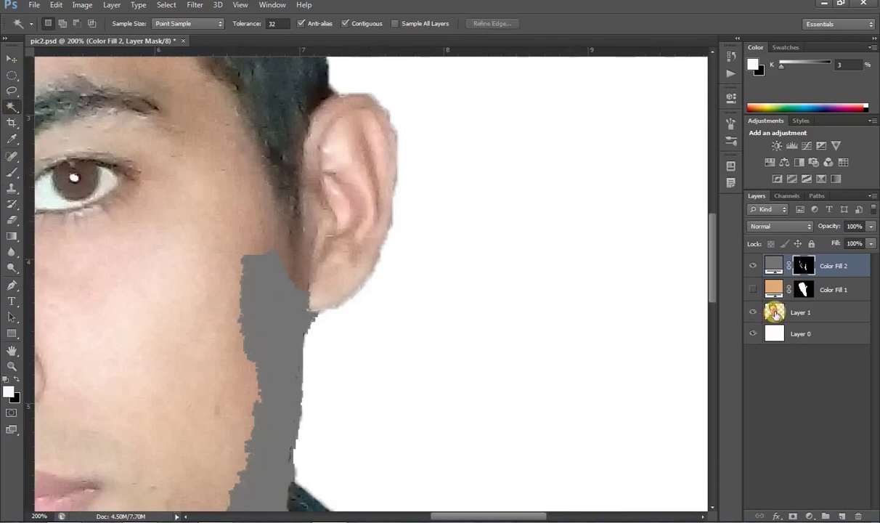
click(768, 311)
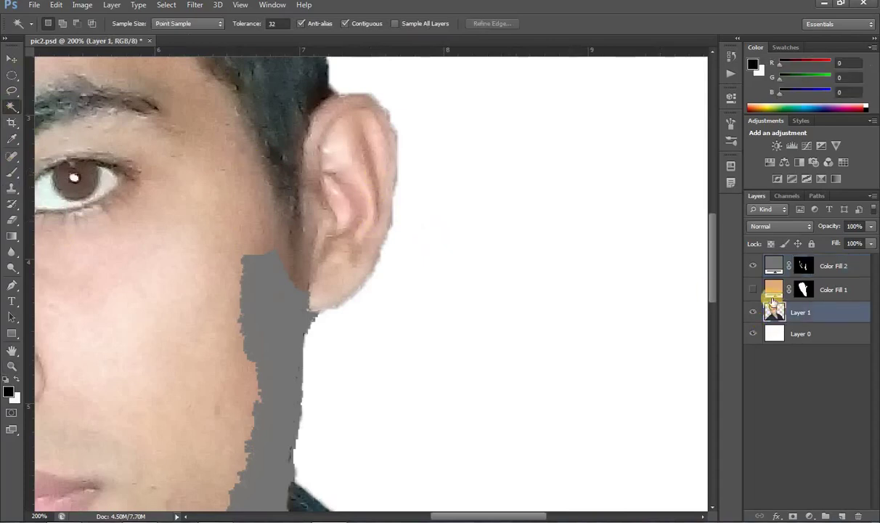
click(375, 170)
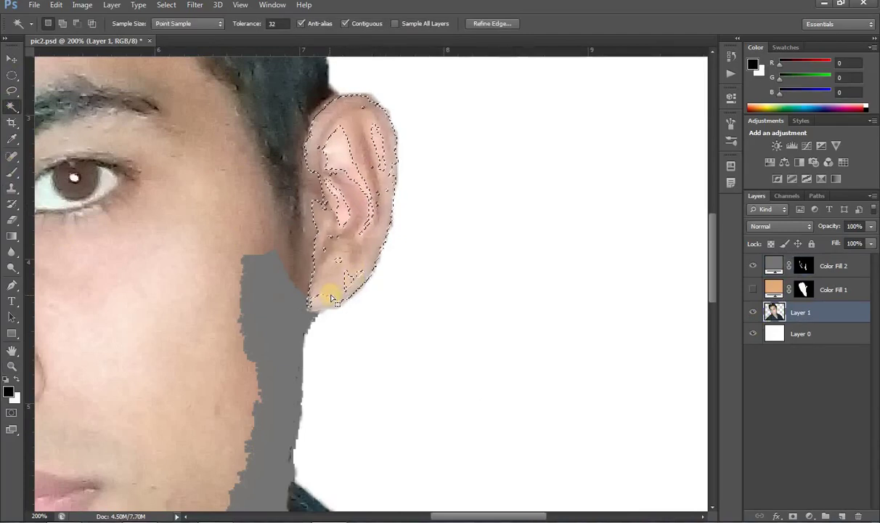
key(ctrl+d)
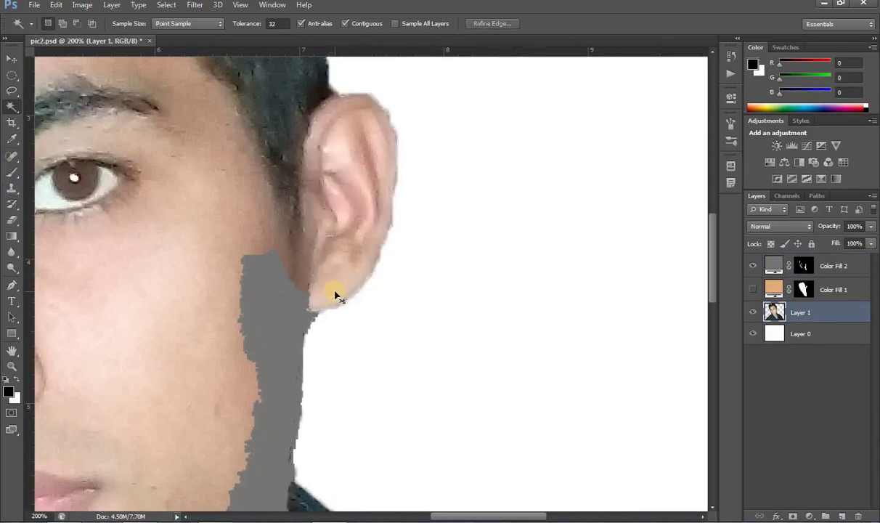
Trace a closed, curved Pen path around the crescent-shaped shadow inside the ear, down to the notch above the earlobe
click(12, 284)
click(334, 235)
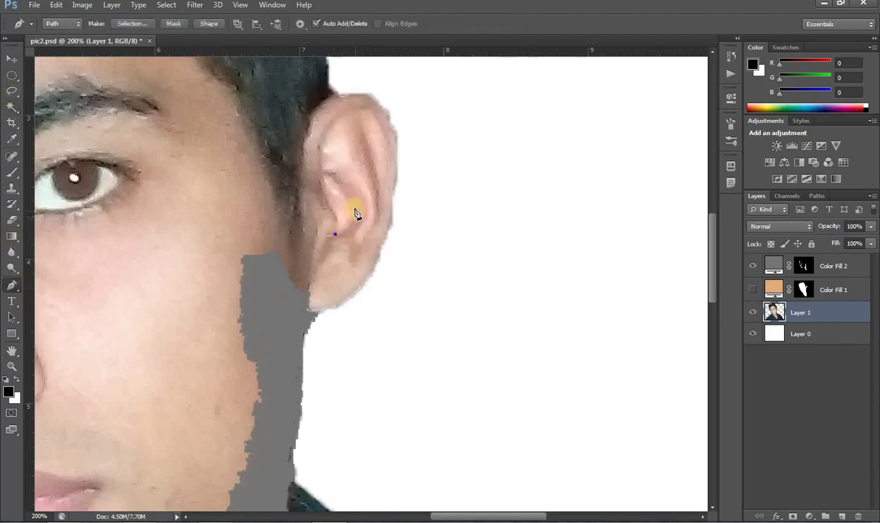
drag(339, 188, 308, 170)
alt+click(326, 176)
drag(365, 203, 371, 222)
alt+click(365, 201)
drag(343, 242, 317, 249)
alt+click(344, 243)
click(330, 245)
click(324, 237)
click(335, 234)
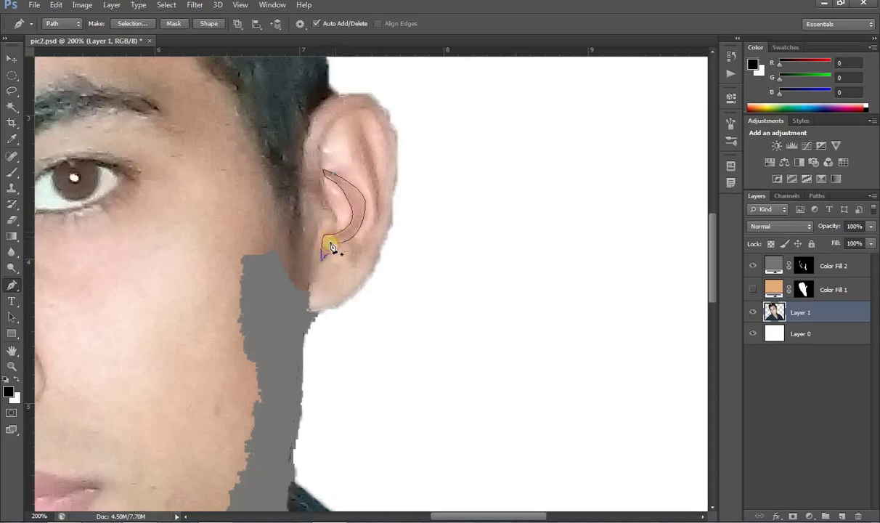
Draw a closed, pointed Pen path around the long shadow along the ear's outer fold
click(373, 222)
drag(350, 143, 324, 129)
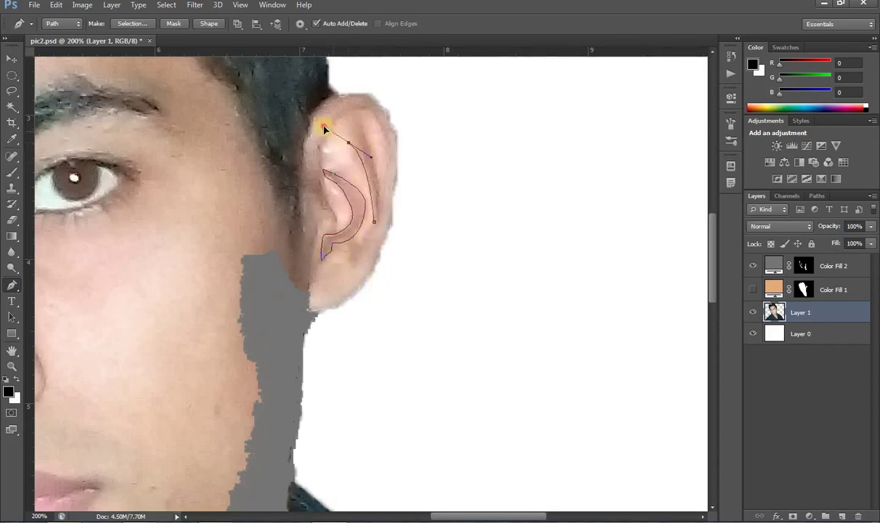
alt+click(349, 143)
click(356, 113)
click(373, 222)
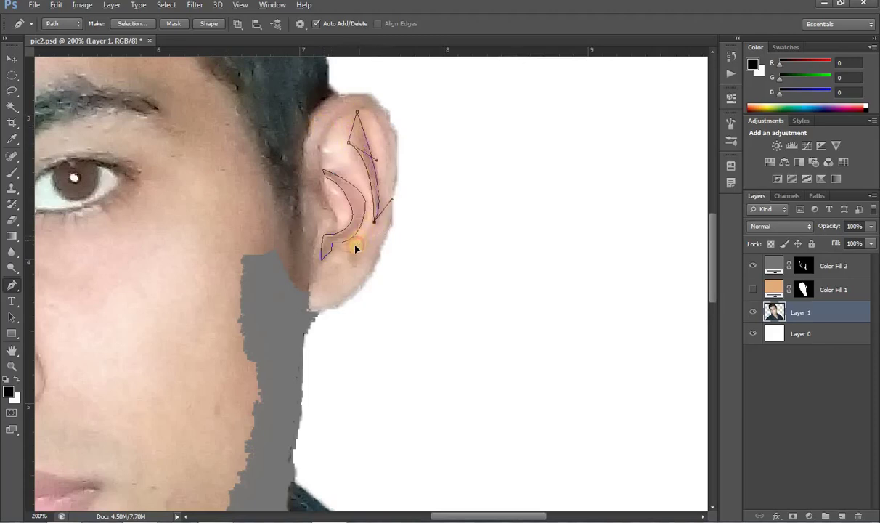
Draw a thin, closed Pen path arching along the inside of the ear's upper rim
click(322, 147)
drag(386, 145, 408, 228)
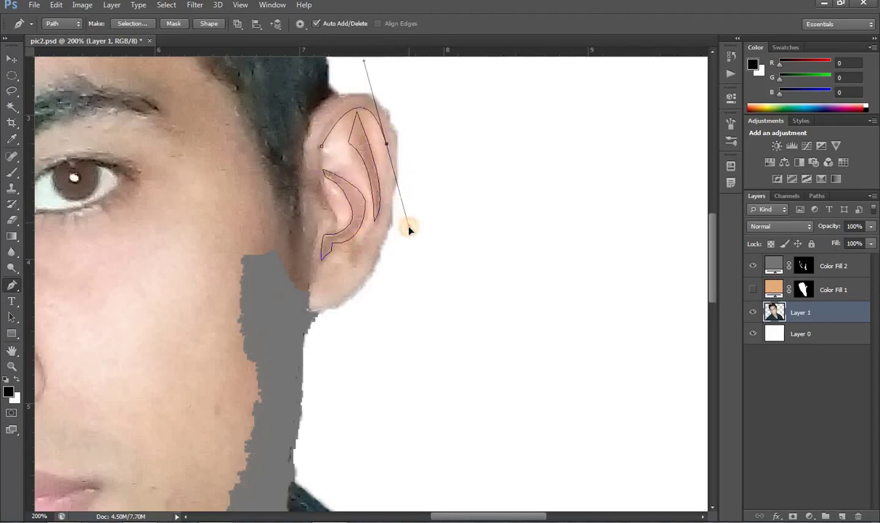
alt+click(387, 146)
drag(363, 105, 332, 95)
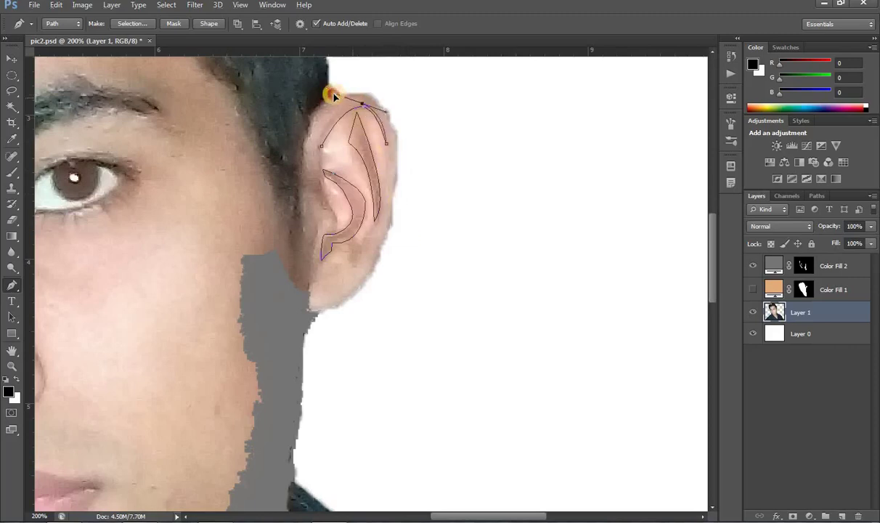
alt+click(363, 106)
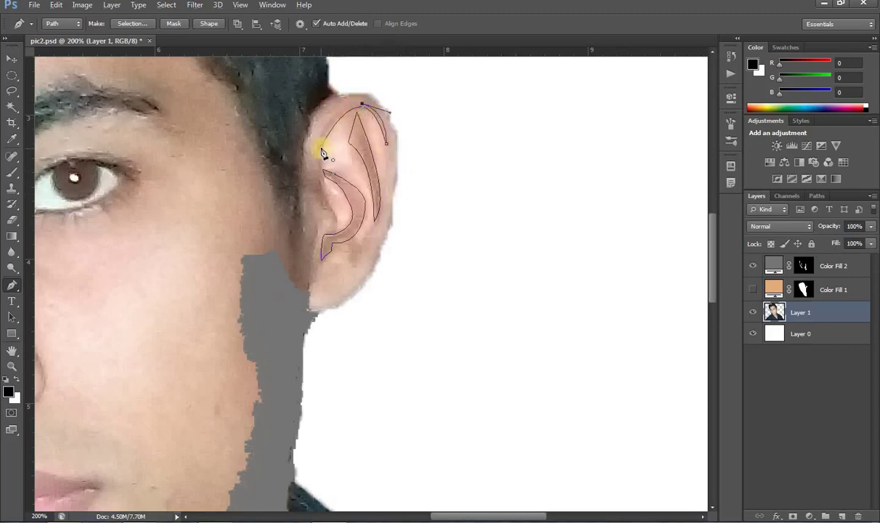
drag(323, 149, 312, 182)
Draw a small, closed Pen path along the narrow shadow at the front of the ear opening
click(336, 219)
drag(320, 178, 325, 162)
alt+click(320, 178)
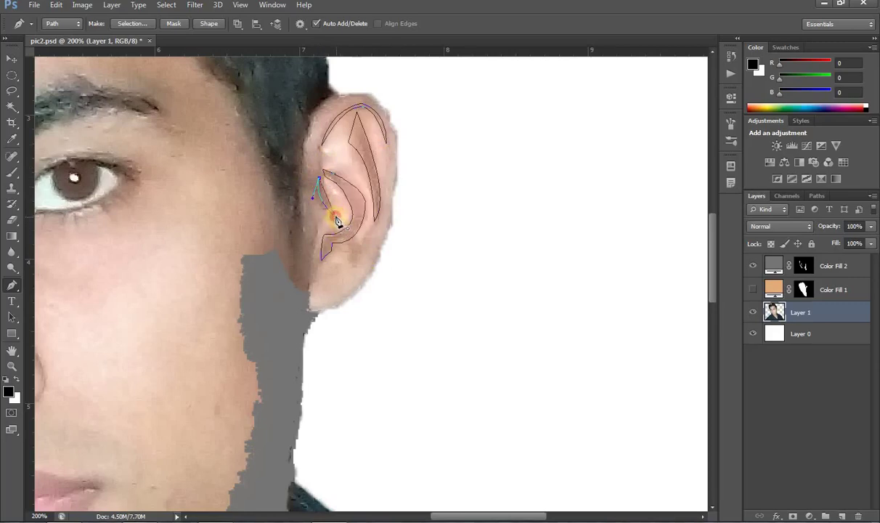
drag(336, 215, 339, 210)
click(351, 233)
Make a selection from the ear paths, fill it with white on the Color Fill 2 mask and deselect
right_click(353, 232)
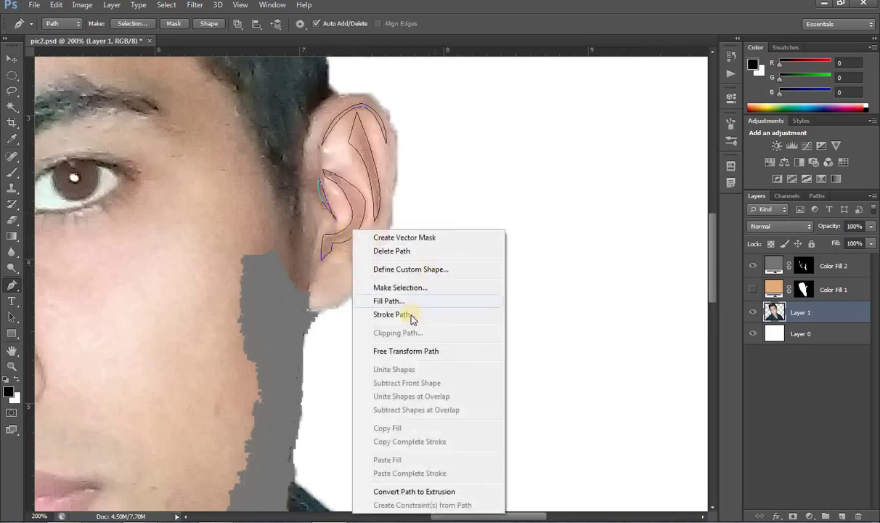
click(406, 287)
click(504, 153)
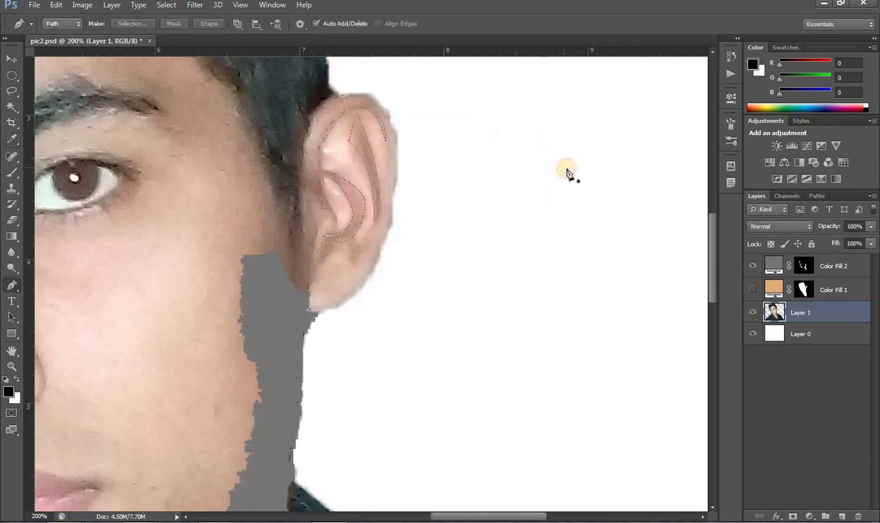
click(804, 266)
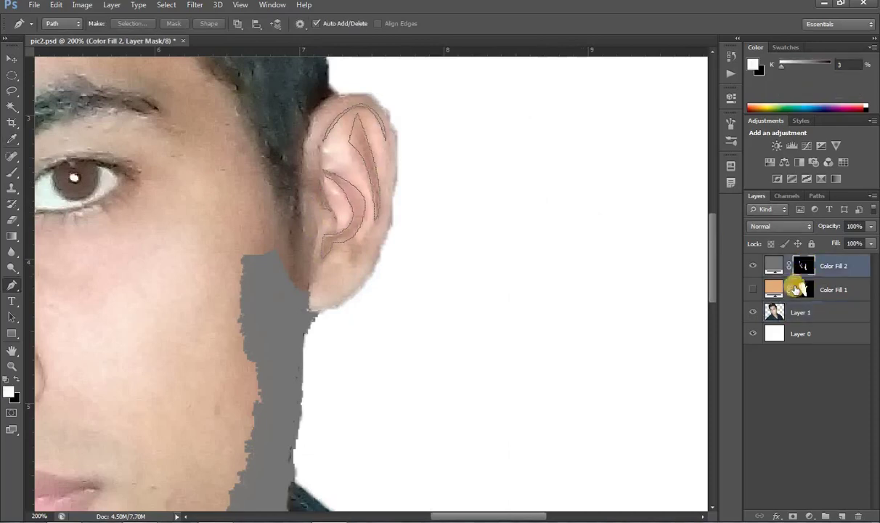
key(alt+BackSpace)
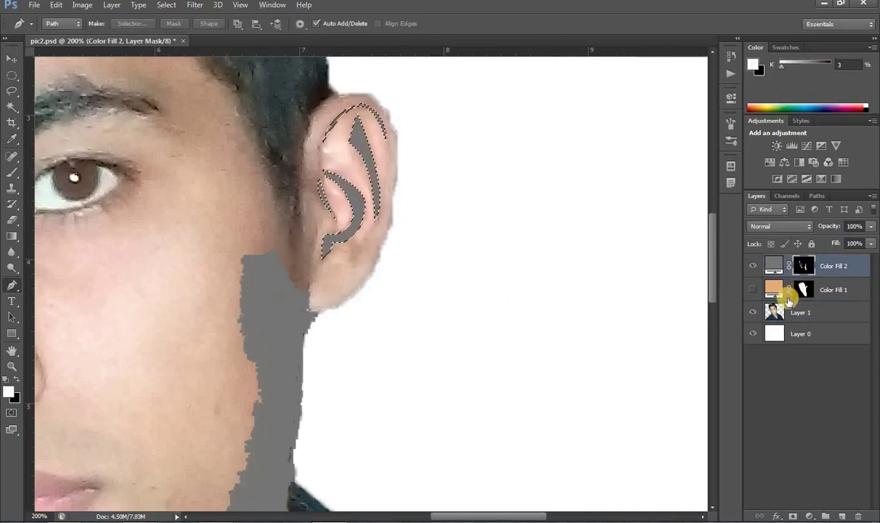
key(ctrl+d)
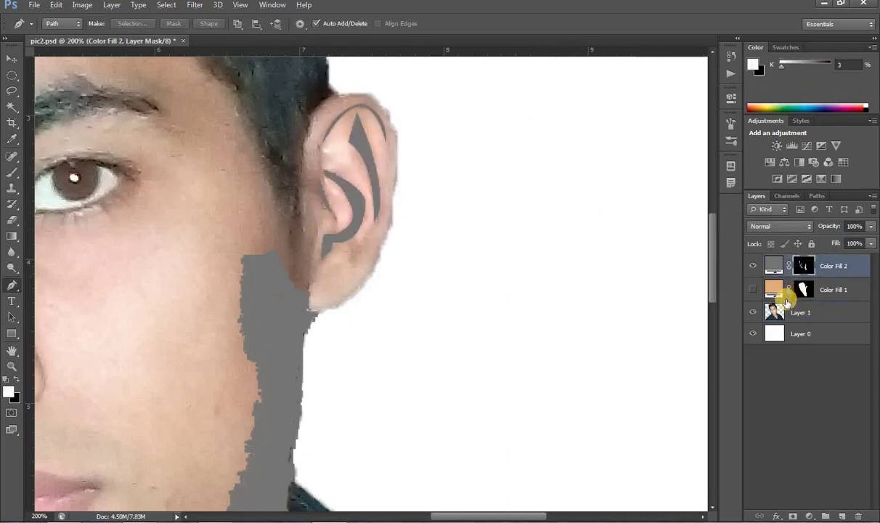
click(807, 263)
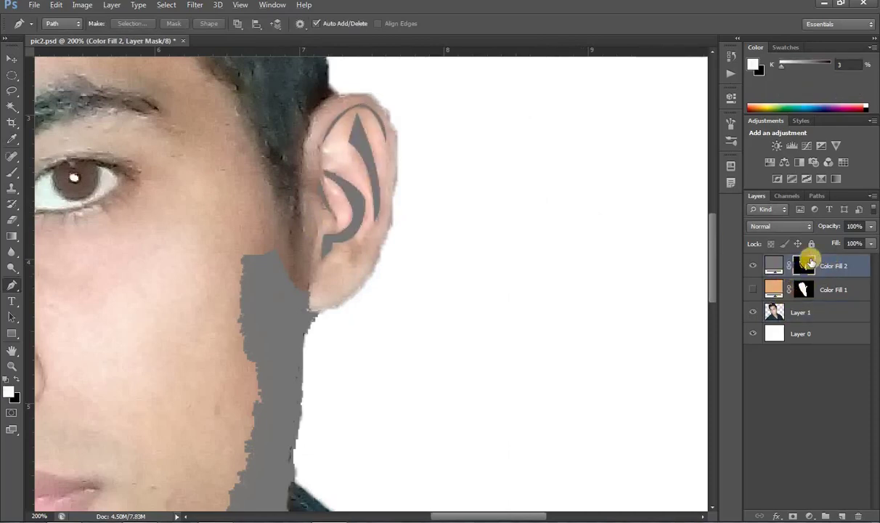
click(11, 366)
alt+click(396, 305)
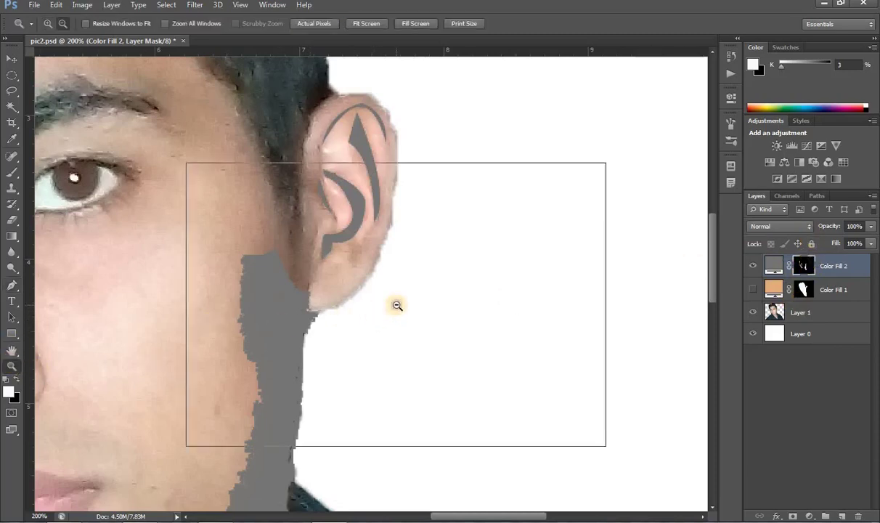
alt+click(404, 300)
scroll(412, 385, down, 3)
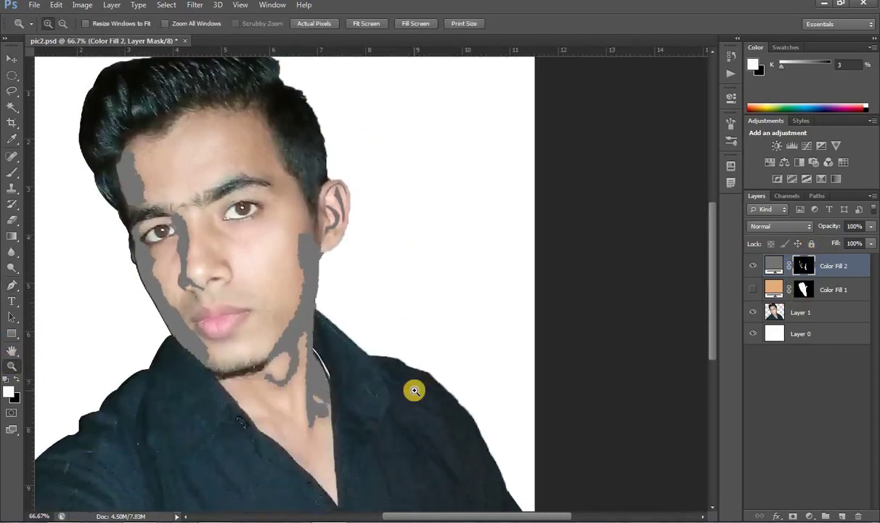
Set the Color Fill 2 shadow layer to Multiply blending and lower its opacity to 28%
click(806, 266)
click(799, 232)
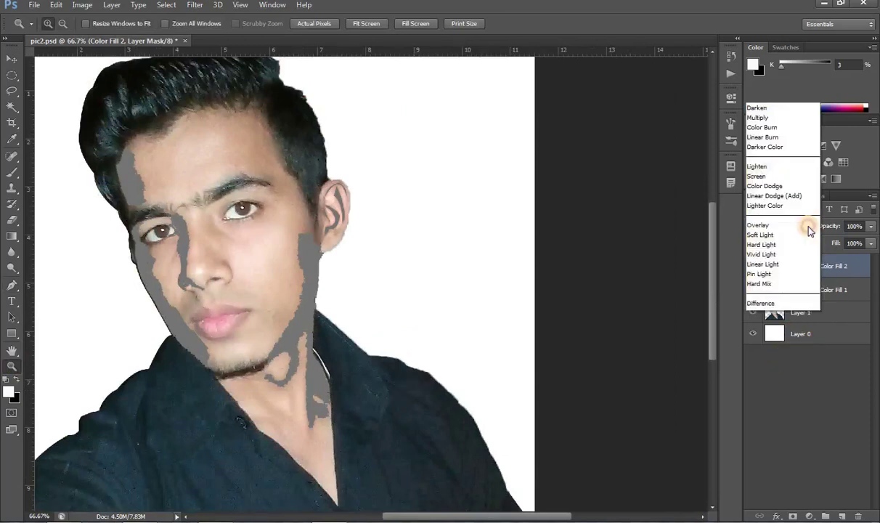
click(771, 42)
click(871, 226)
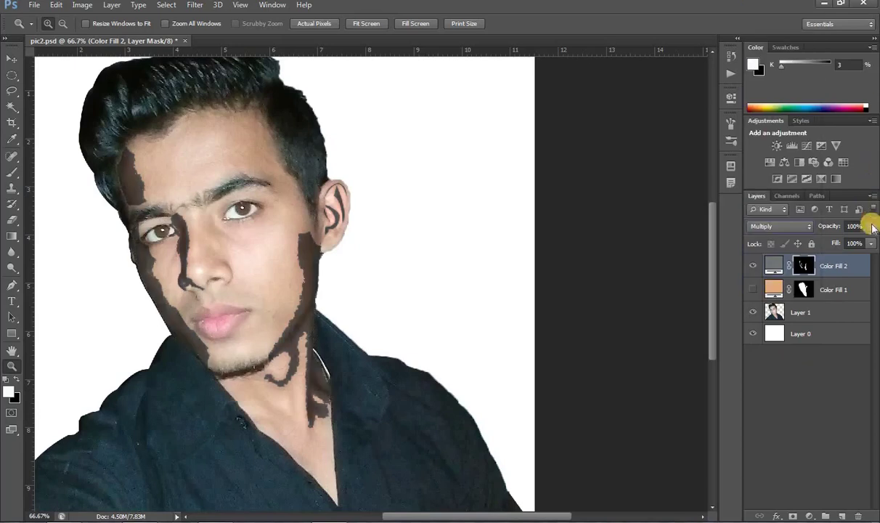
drag(871, 243, 824, 249)
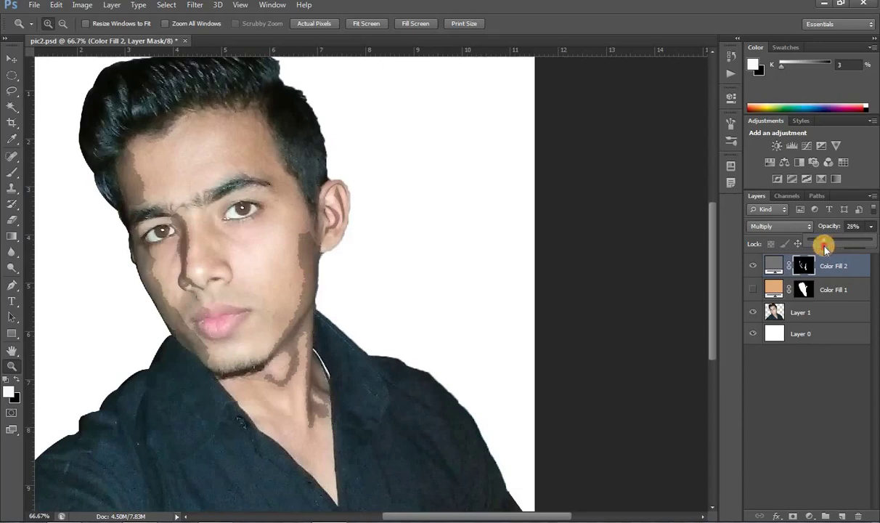
Add a solid color fill layer in light red fc4040 and invert its mask to black
click(811, 517)
click(768, 252)
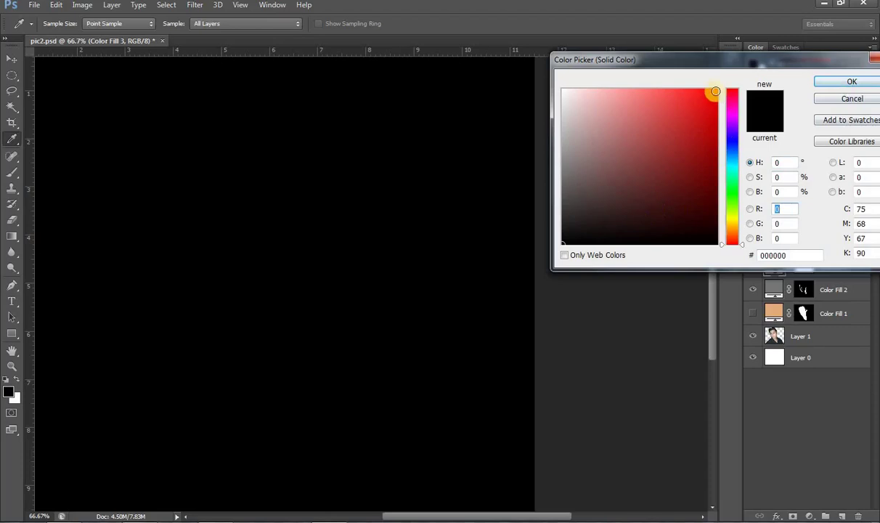
click(677, 91)
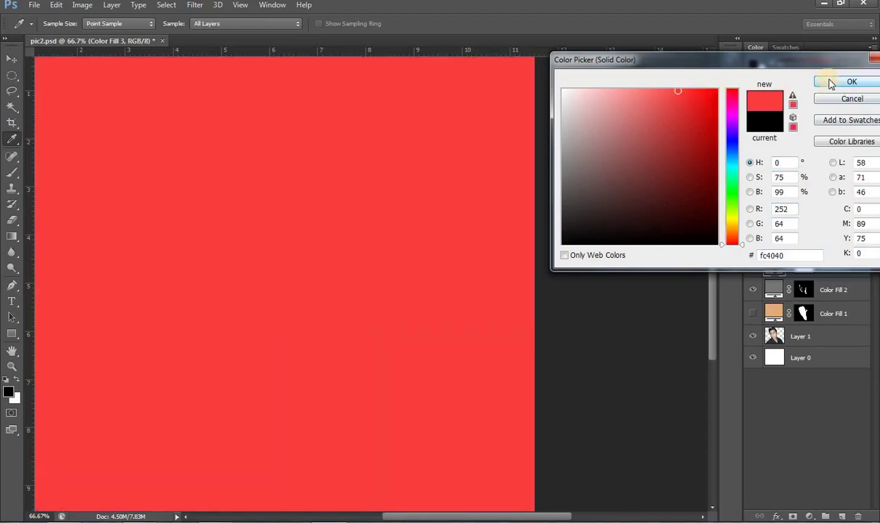
click(832, 82)
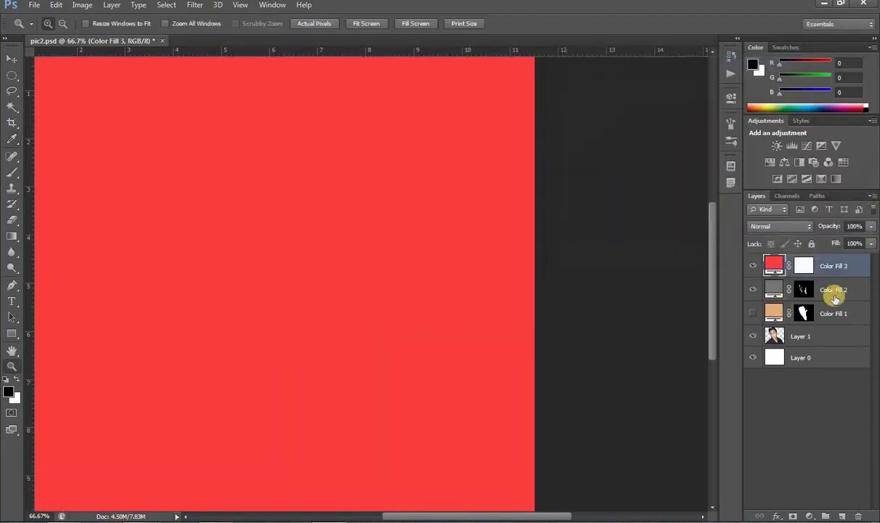
click(804, 267)
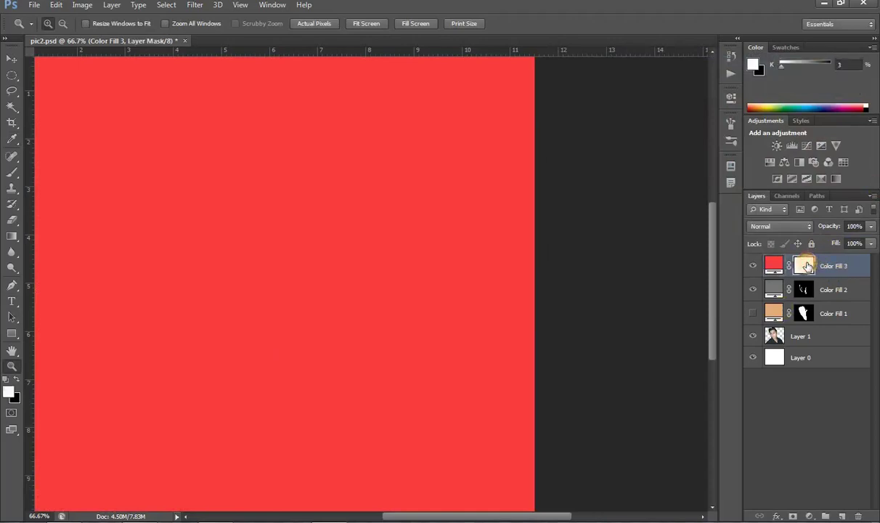
key(ctrl+i)
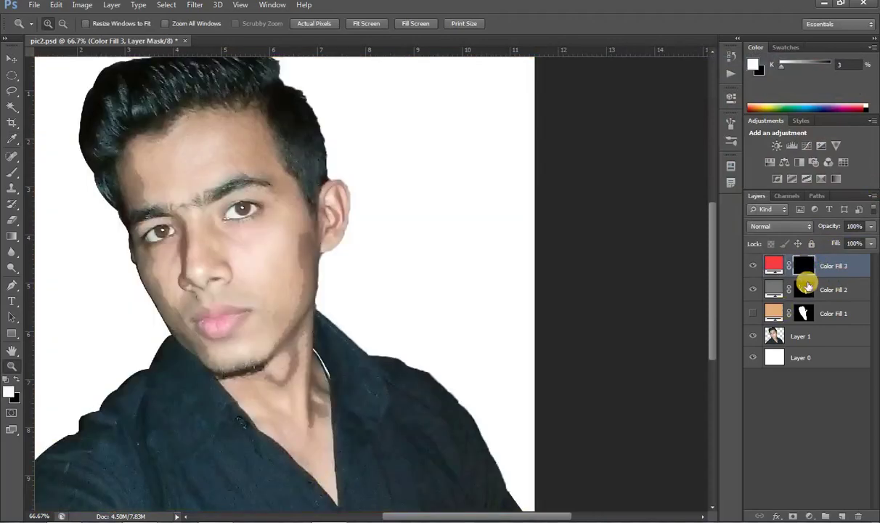
Draw a Pen path along the lower lip's outer edge from one mouth corner towards the other
click(223, 320)
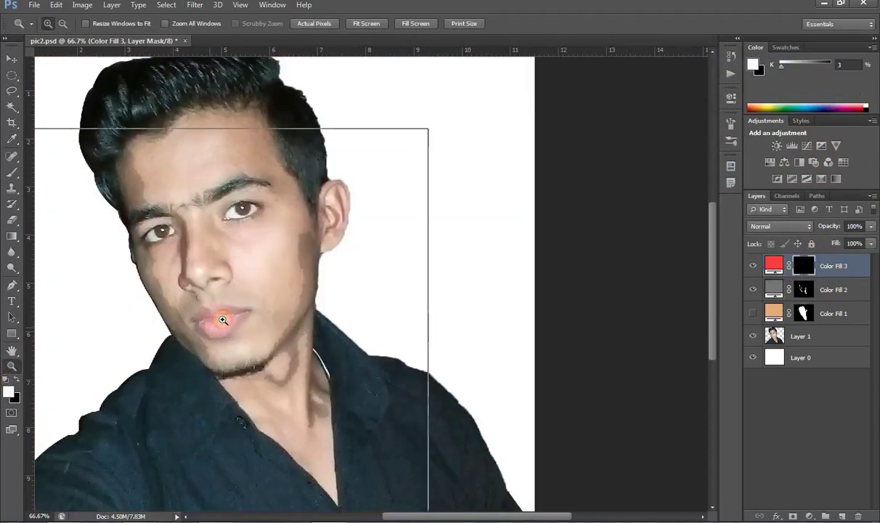
click(220, 316)
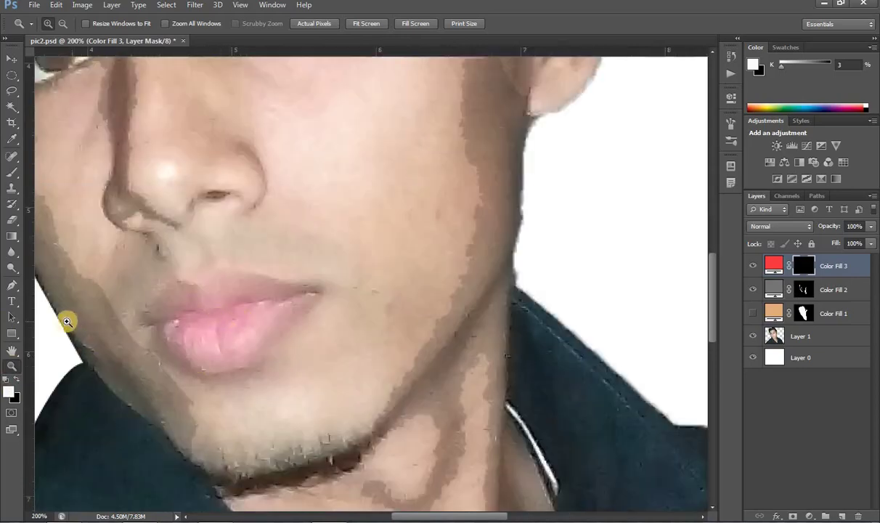
click(12, 285)
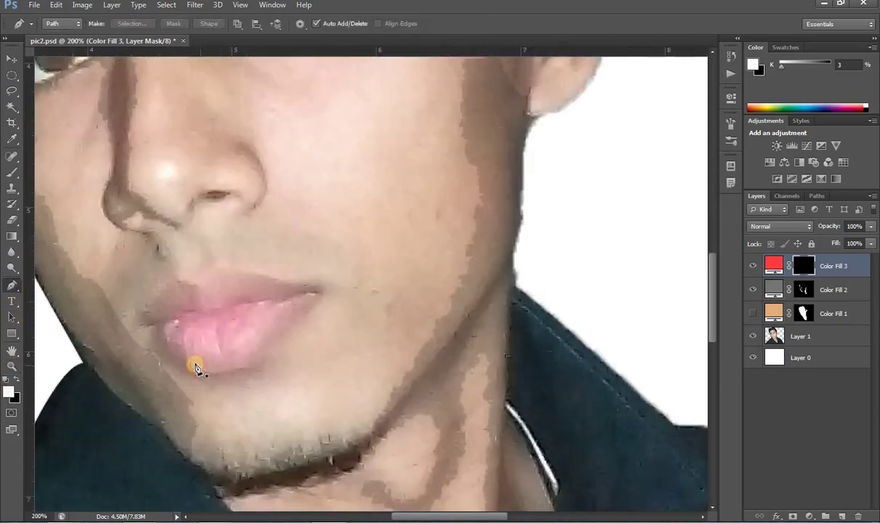
click(164, 327)
drag(207, 372, 230, 383)
alt+click(206, 371)
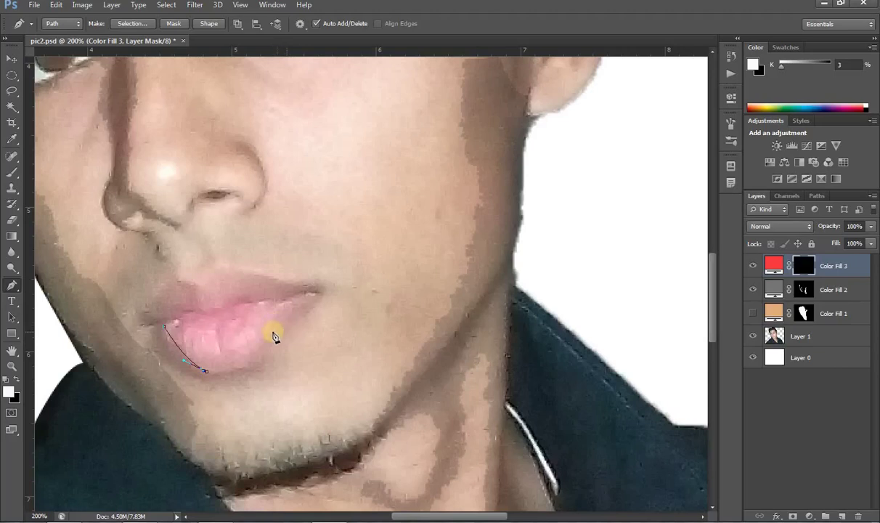
drag(289, 297, 292, 290)
alt+click(279, 327)
click(302, 301)
click(300, 294)
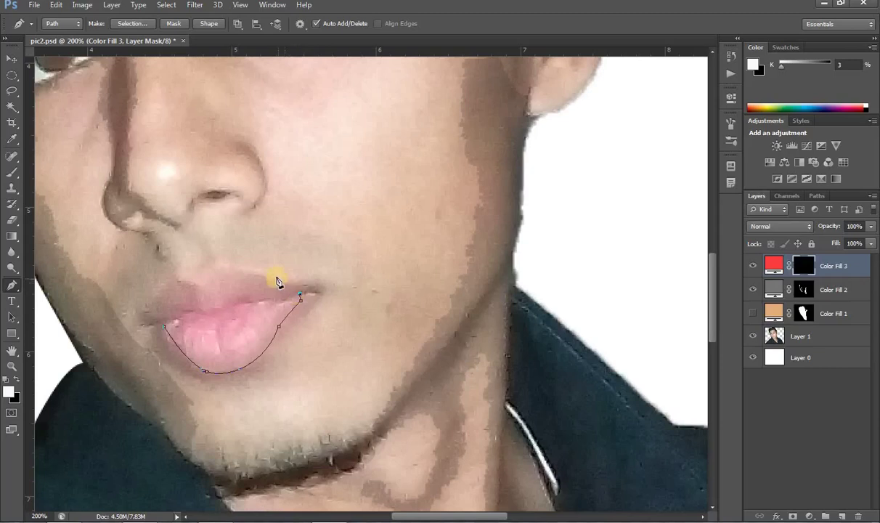
drag(273, 279, 240, 274)
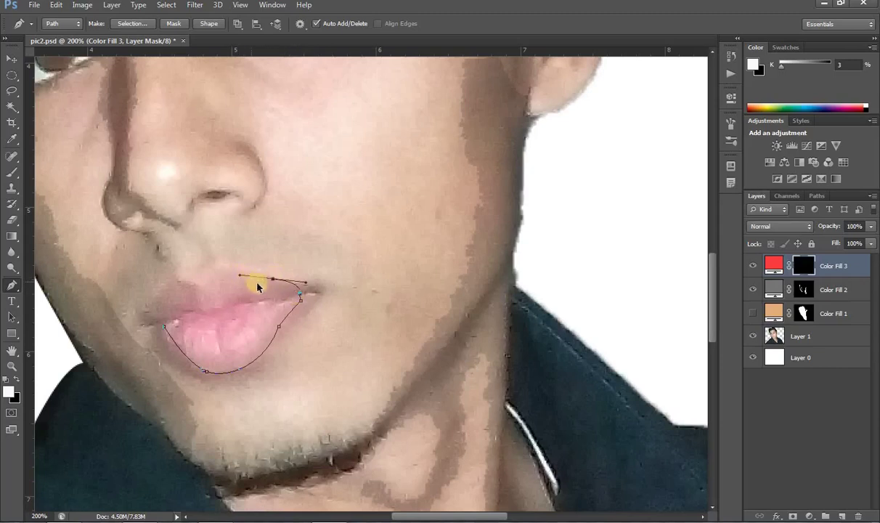
key(ctrl+z)
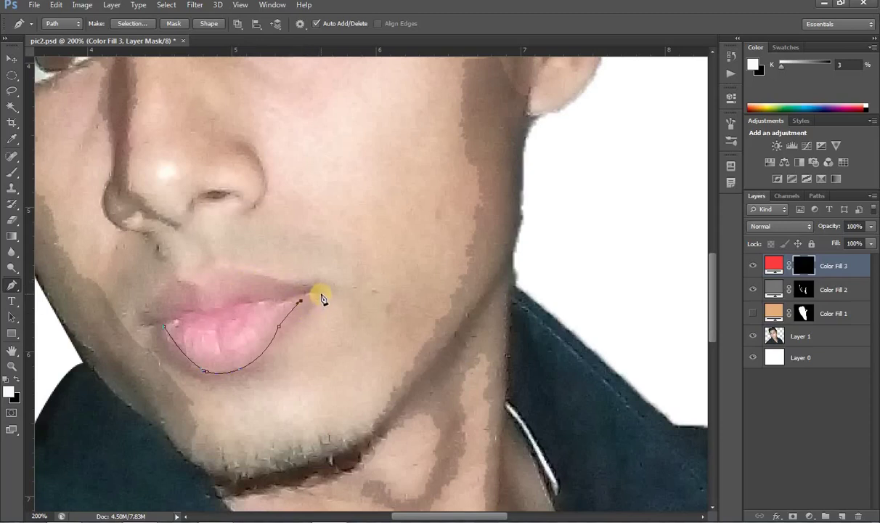
Continue the Pen path around the mouth corner and along the upper lip's outline, and close it at its starting point
drag(320, 294, 282, 281)
alt+click(321, 294)
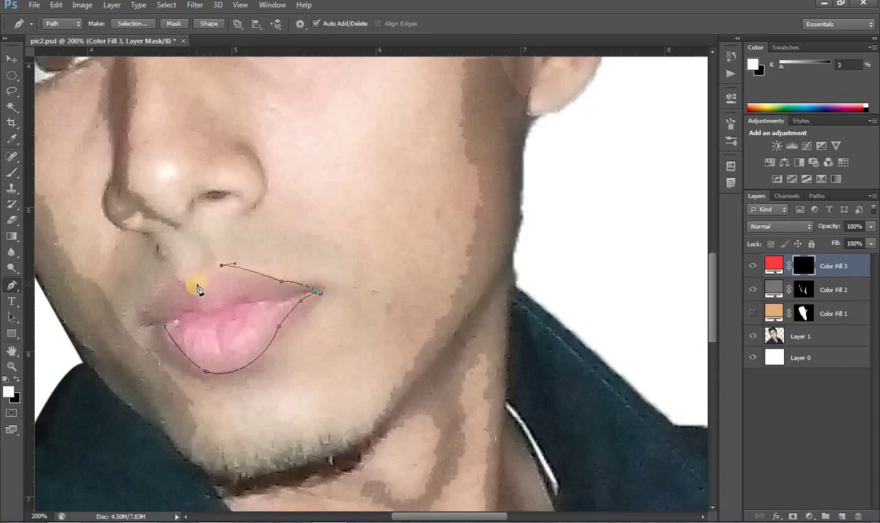
drag(164, 273, 151, 262)
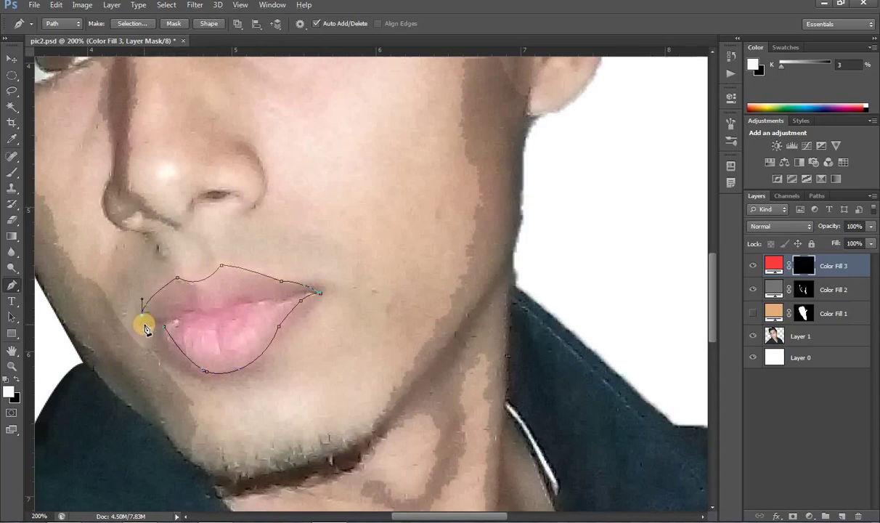
click(142, 326)
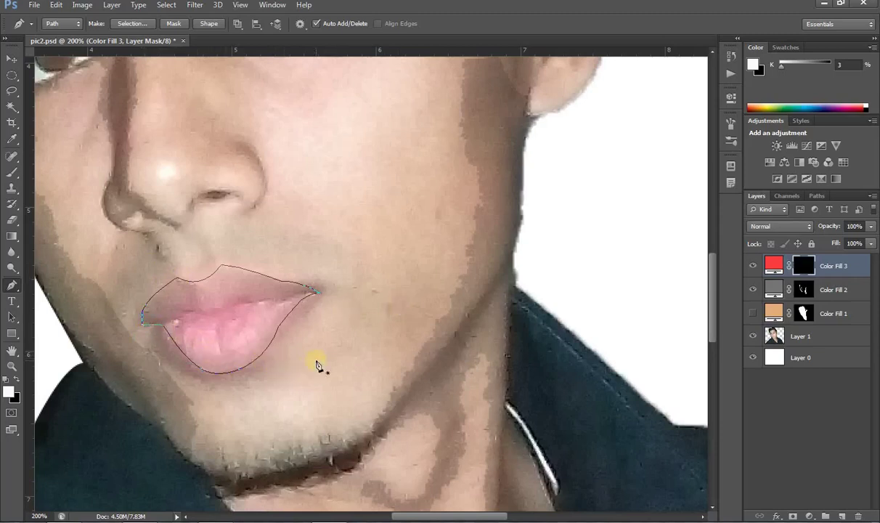
Make a selection from the lip path and fill it with white on the Color Fill 3 mask
right_click(242, 321)
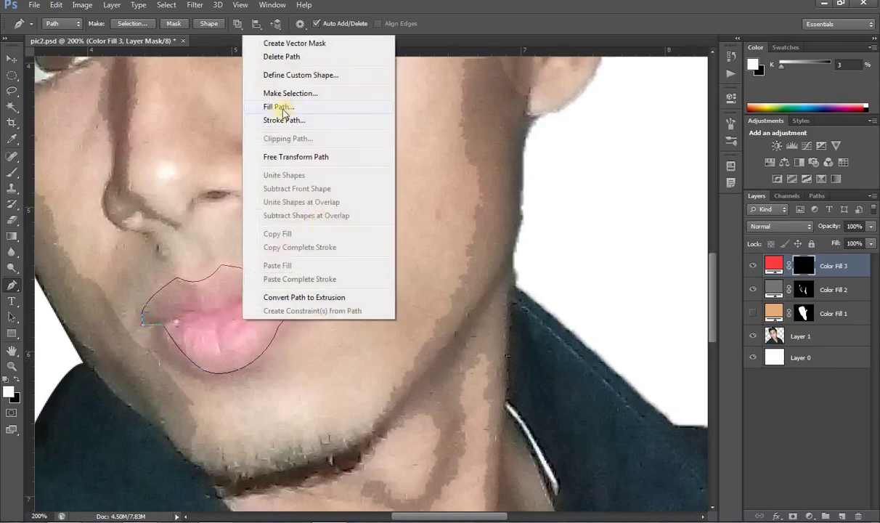
click(294, 93)
click(506, 156)
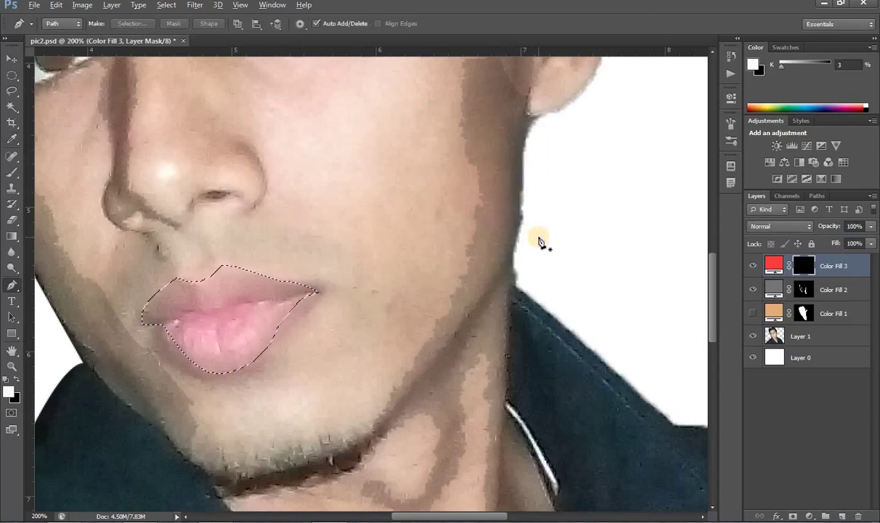
key(alt+Delete)
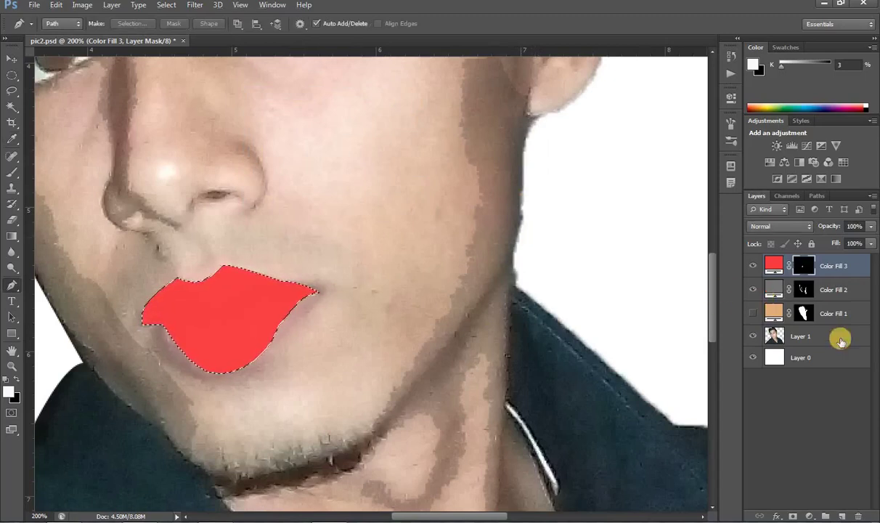
click(809, 516)
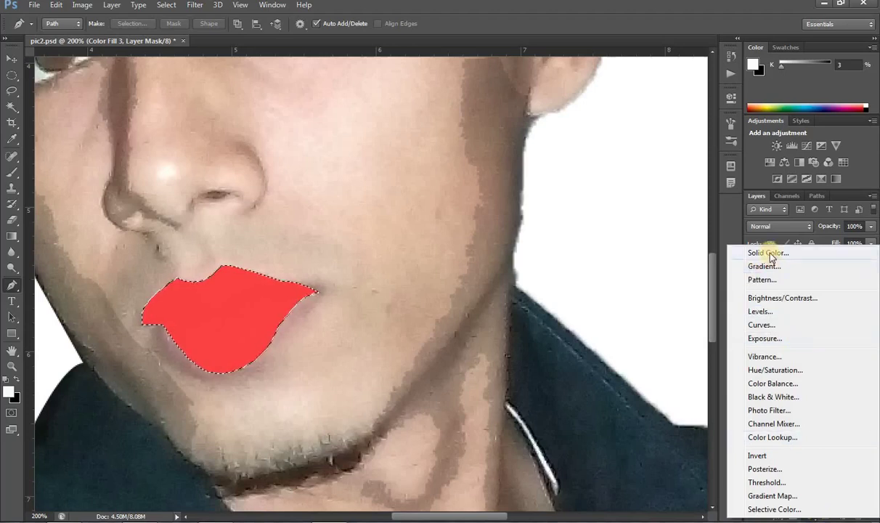
click(770, 254)
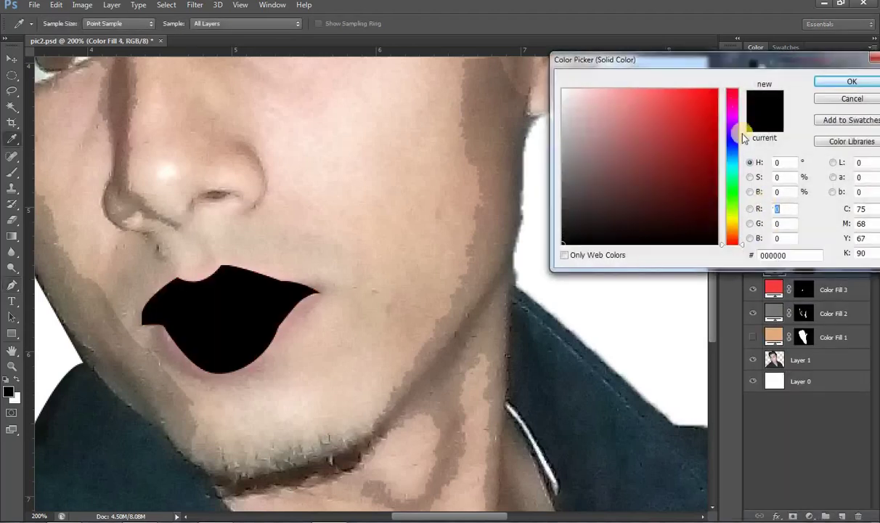
click(838, 98)
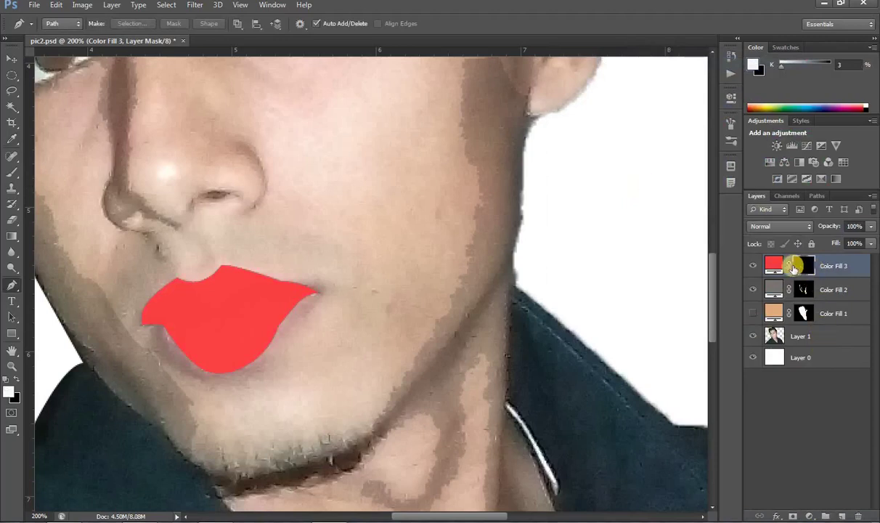
Add a solid color fill layer in bright red fb0000 above the lip layer and invert its mask to black
click(775, 266)
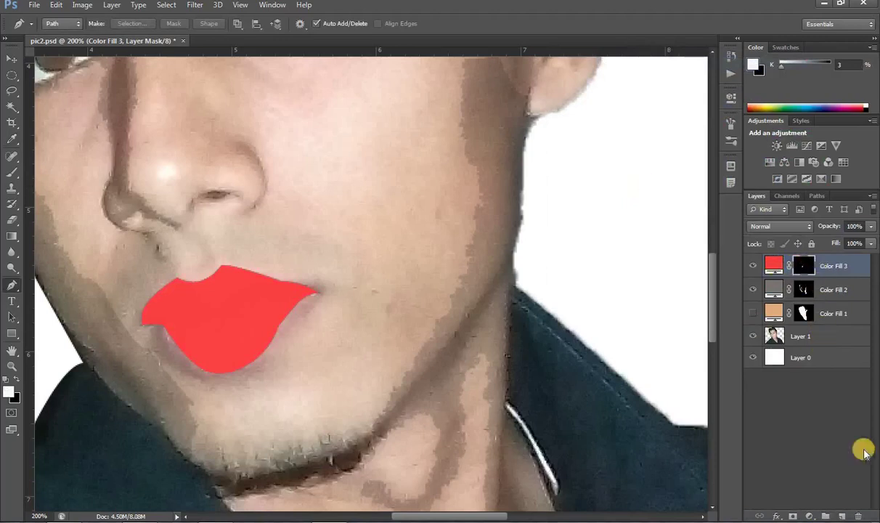
click(811, 516)
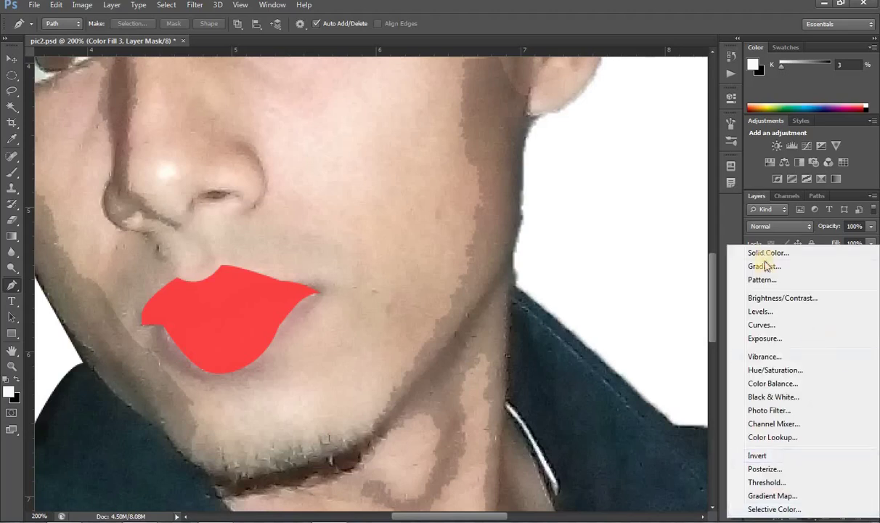
click(759, 252)
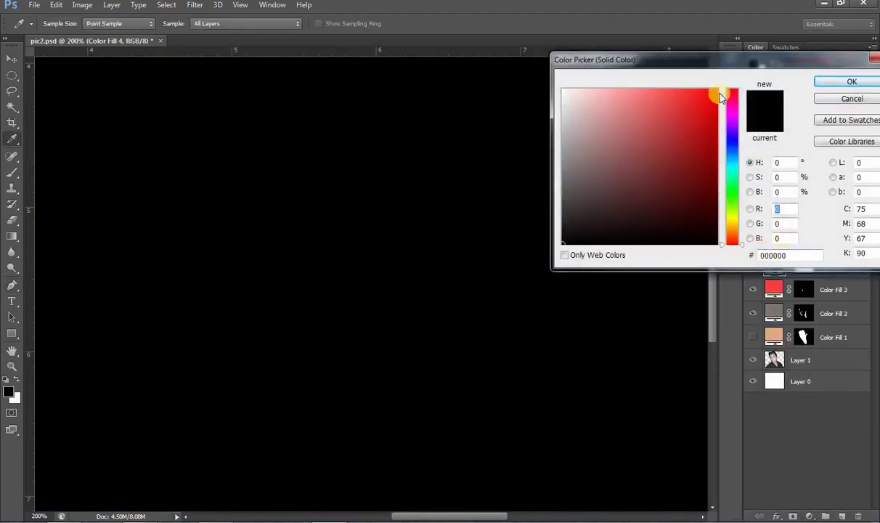
click(717, 91)
click(846, 82)
key(p)
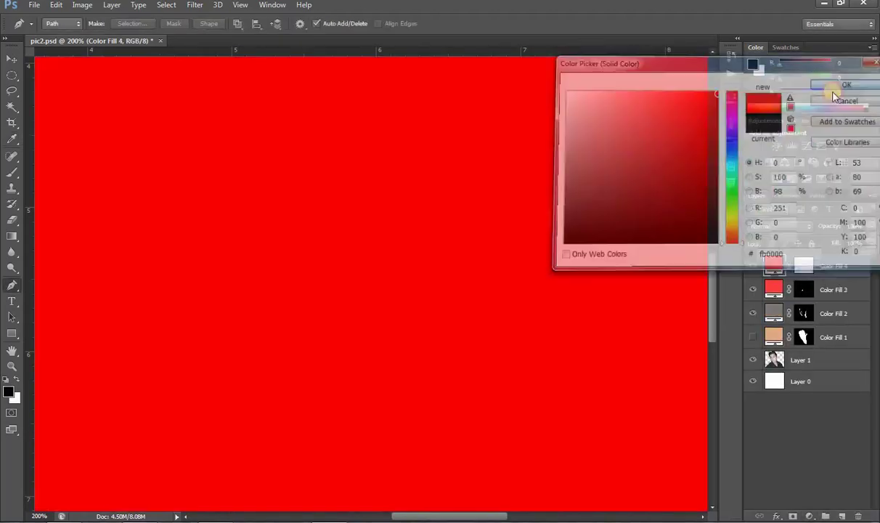
click(805, 267)
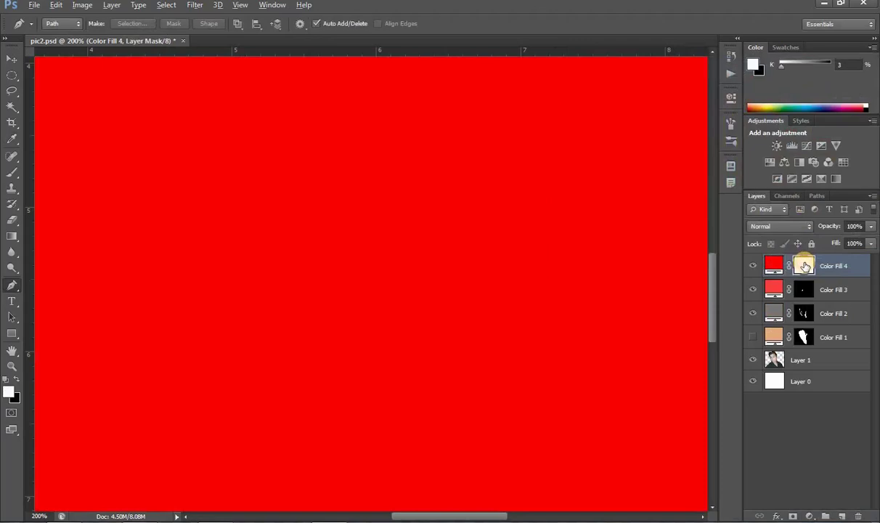
key(ctrl+i)
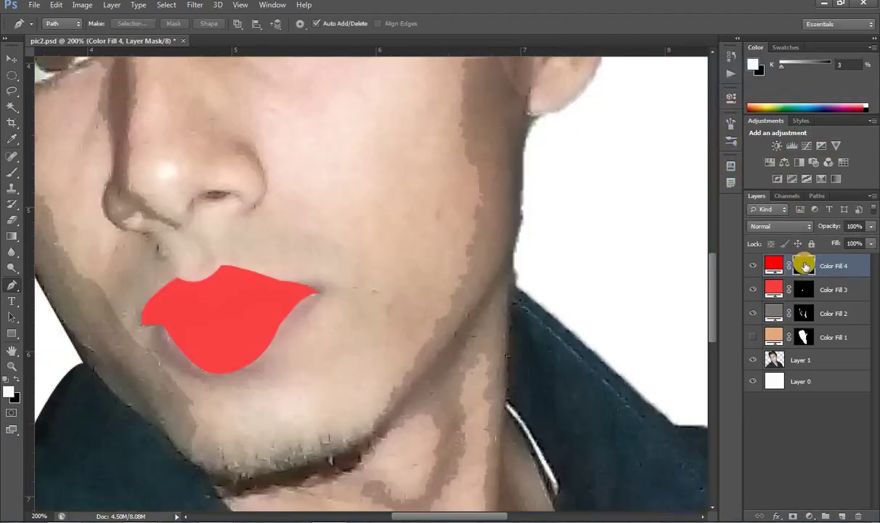
Hide Color Fill 3 and draw a closed Pen path along the mouth line, curving back through the middle of the lower lip
click(753, 289)
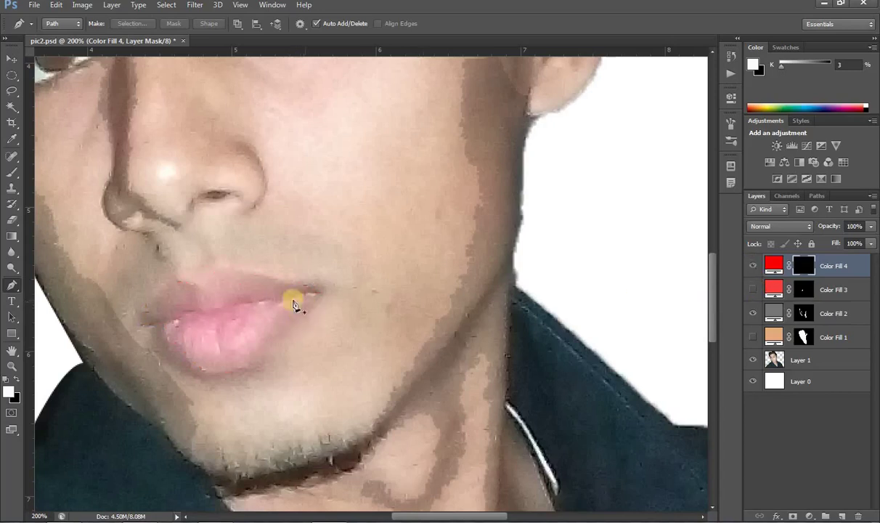
click(145, 326)
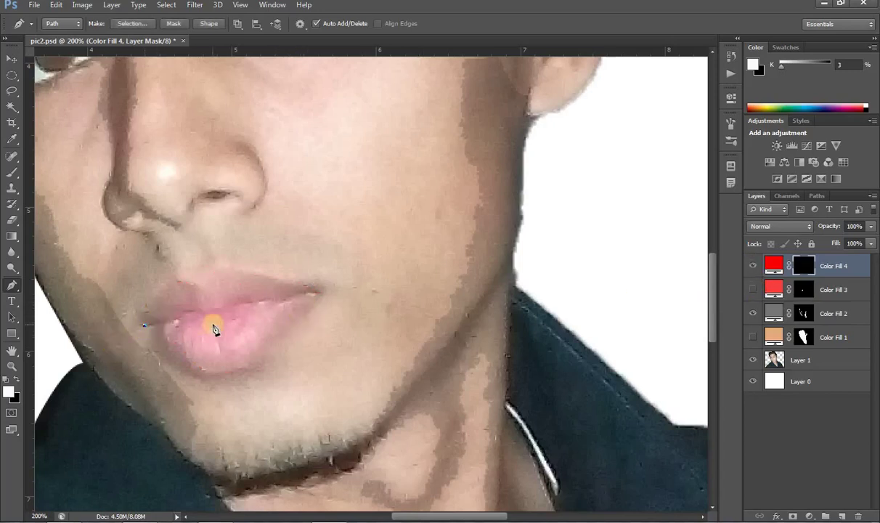
drag(208, 316, 220, 326)
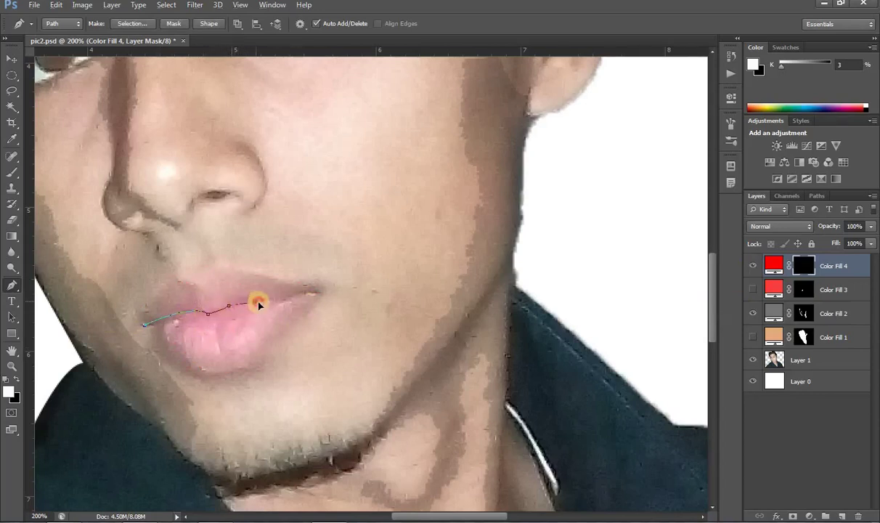
drag(268, 311, 324, 302)
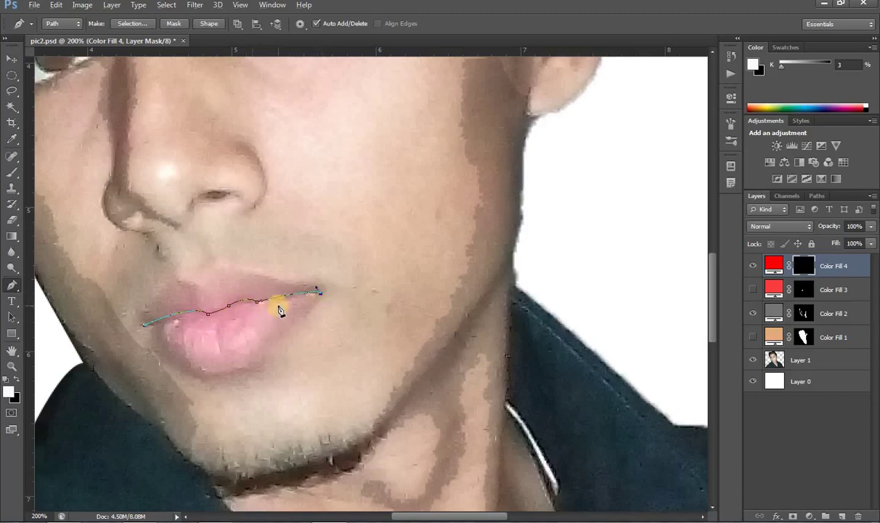
drag(280, 306, 218, 328)
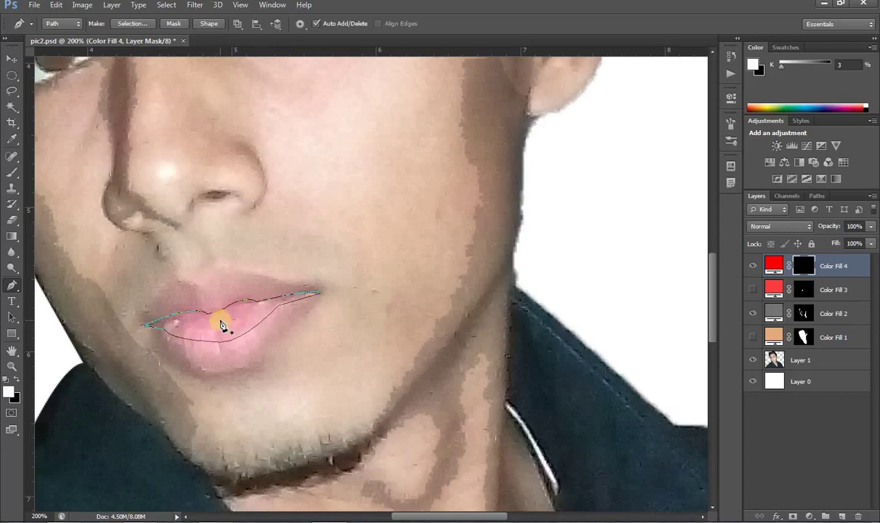
Make a selection from the mouth path with 0 px feather, fill it with white on the Color Fill 4 mask, and deselect
right_click(220, 323)
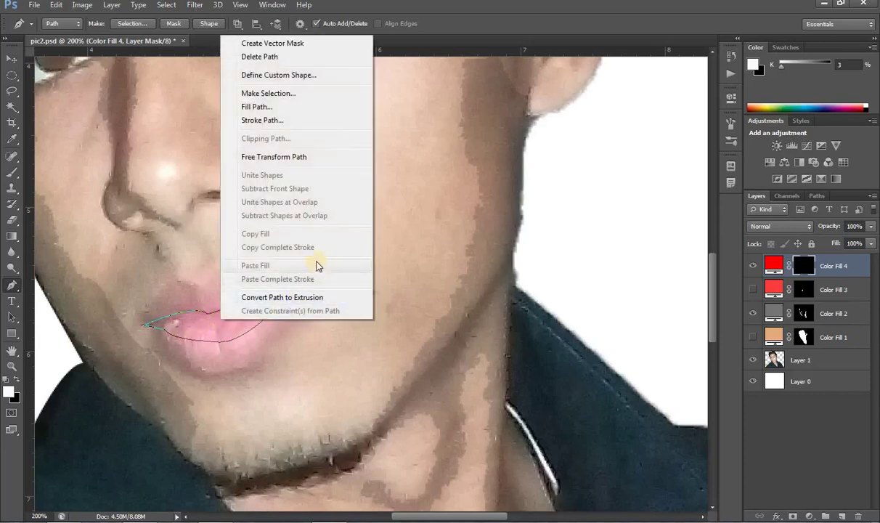
click(273, 93)
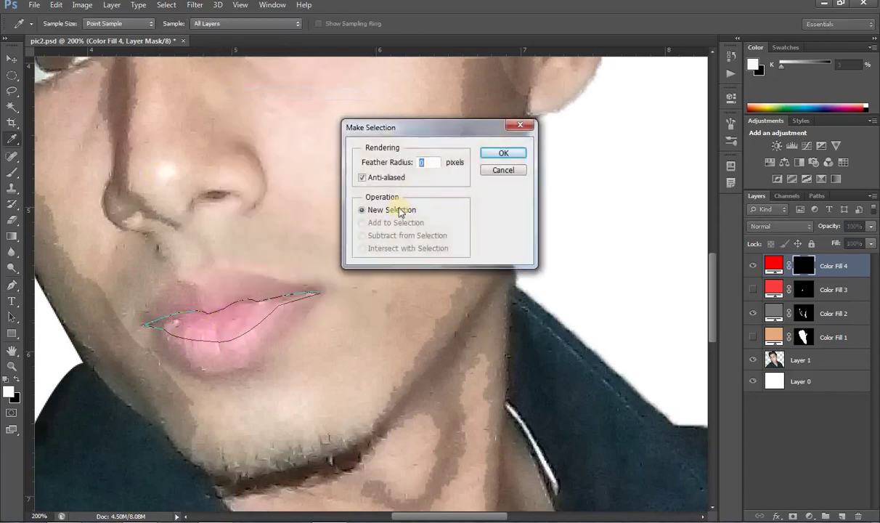
click(504, 154)
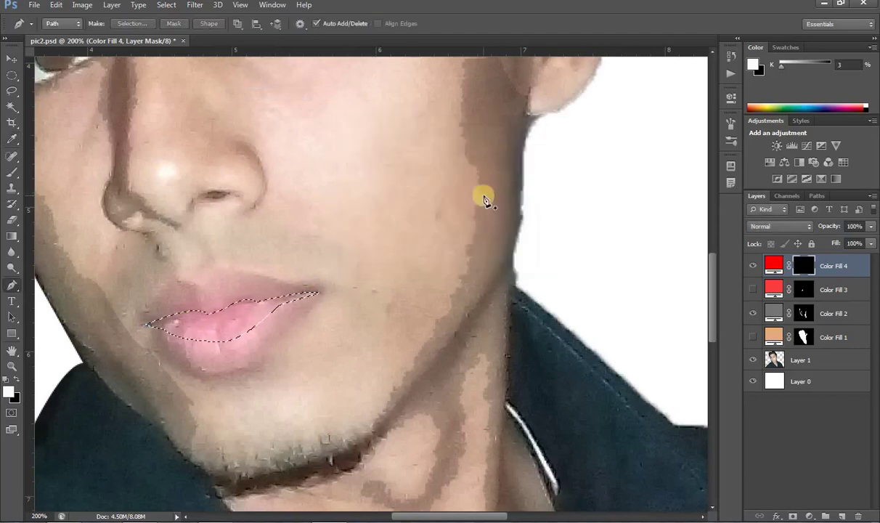
key(alt+BackSpace)
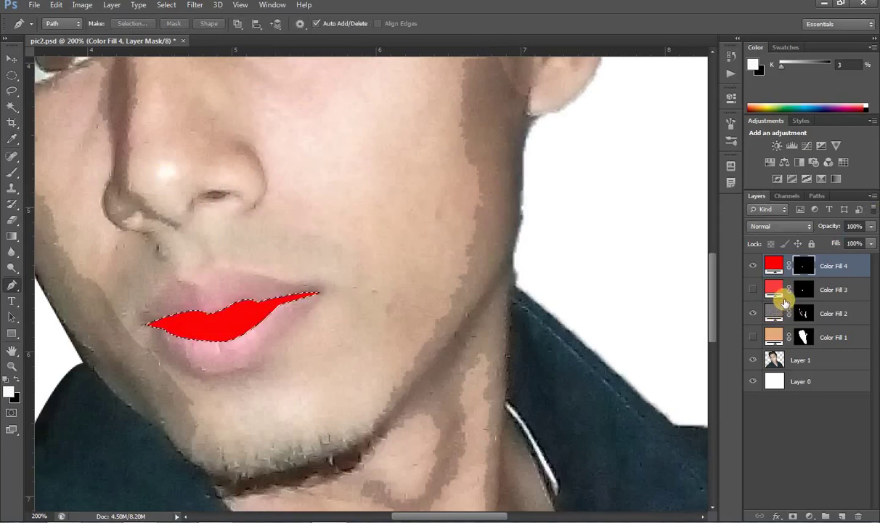
key(ctrl+d)
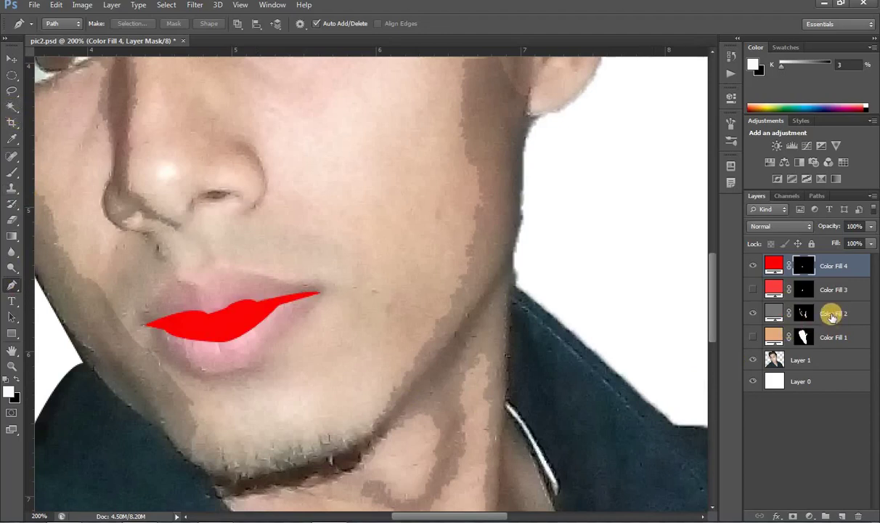
Hide Color Fill 4 and, with Layer 1 active, set the Magic Wand tolerance to 10
click(773, 359)
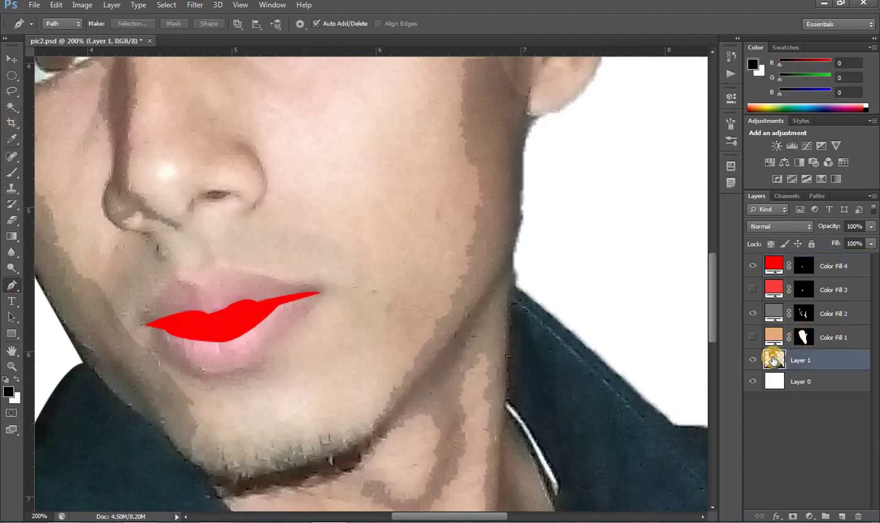
click(752, 265)
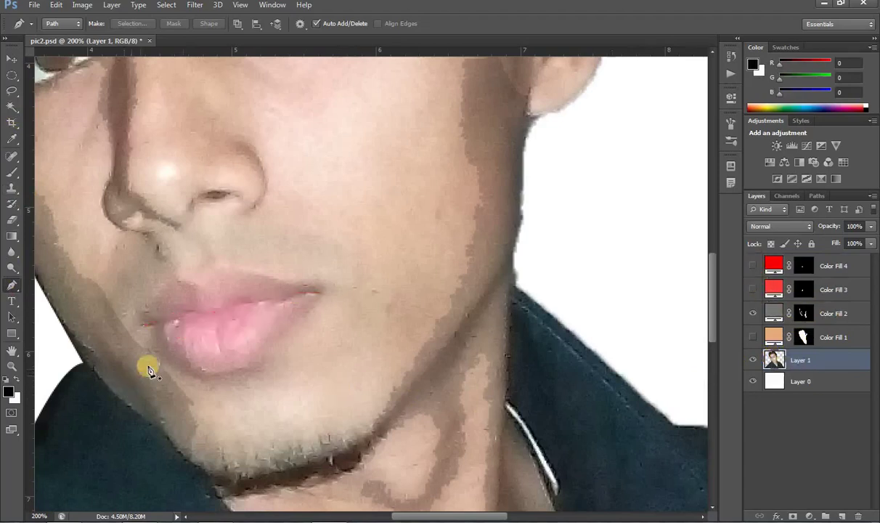
click(12, 107)
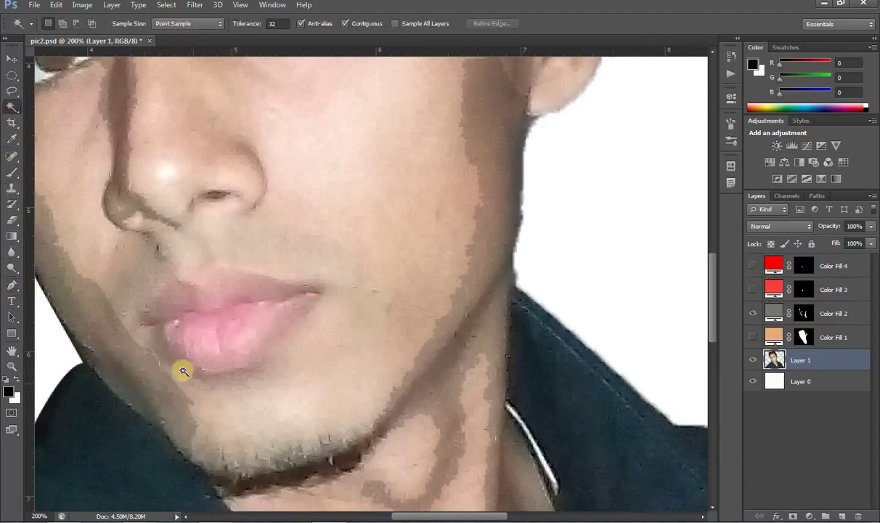
click(175, 359)
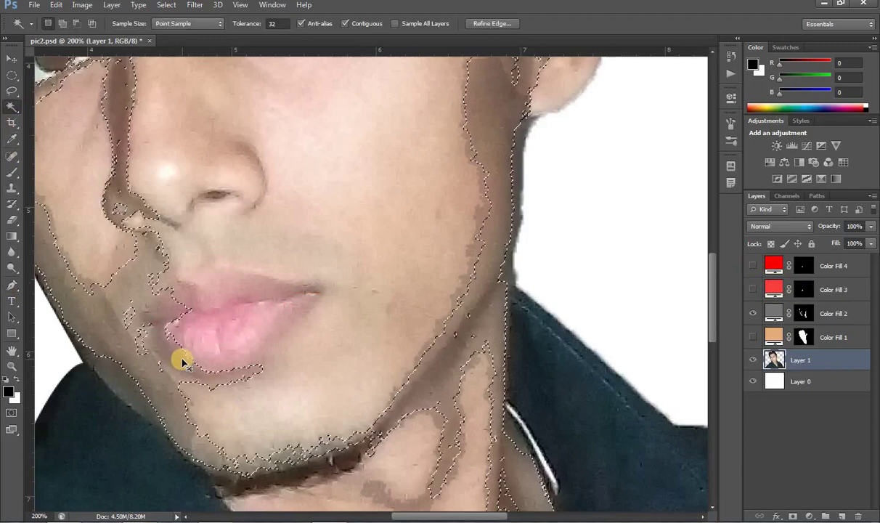
key(ctrl+d)
click(244, 26)
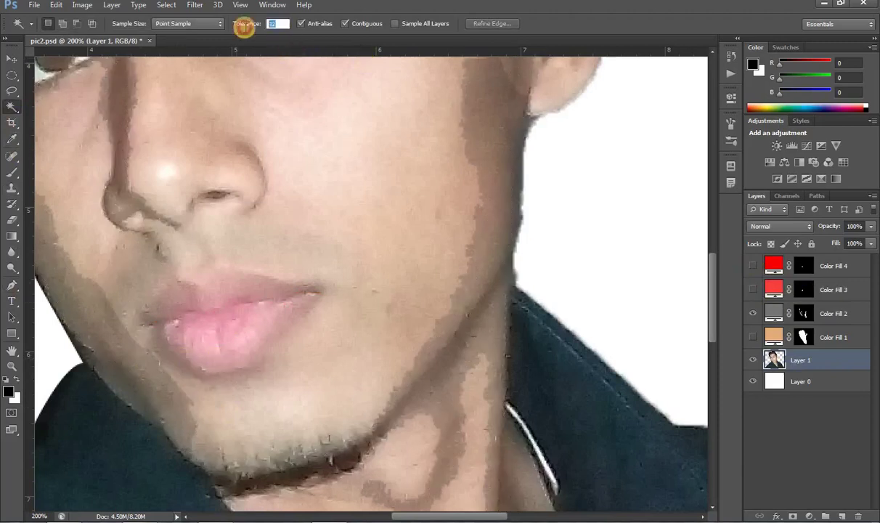
text(10)
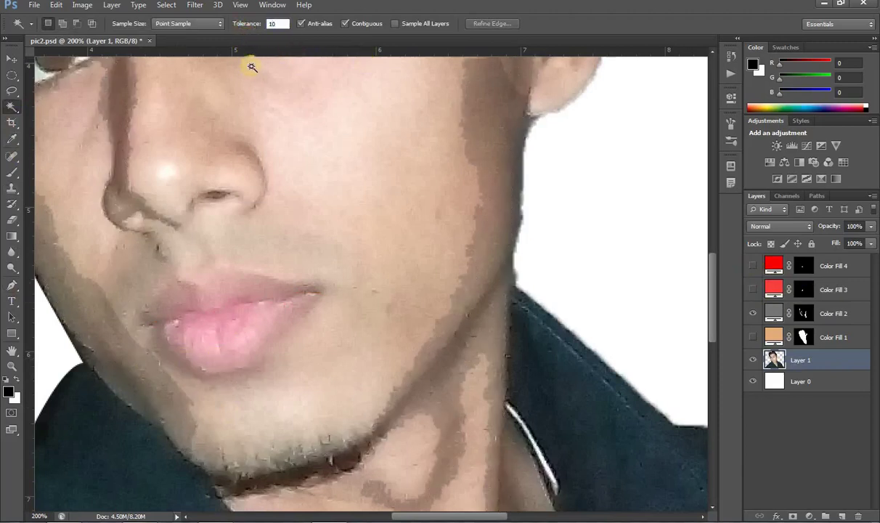
Select the shadow beneath the lower lip with the Magic Wand and fill it with white on the Color Fill 2 mask
click(179, 361)
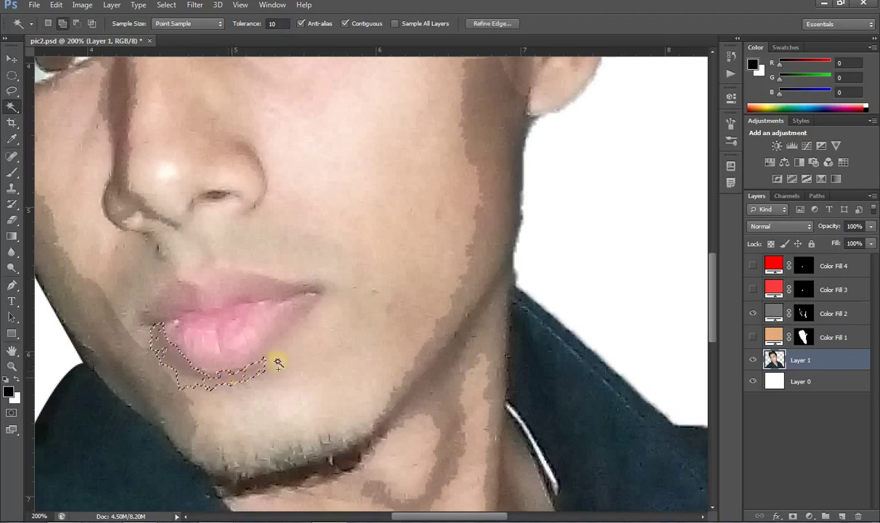
shift+click(291, 326)
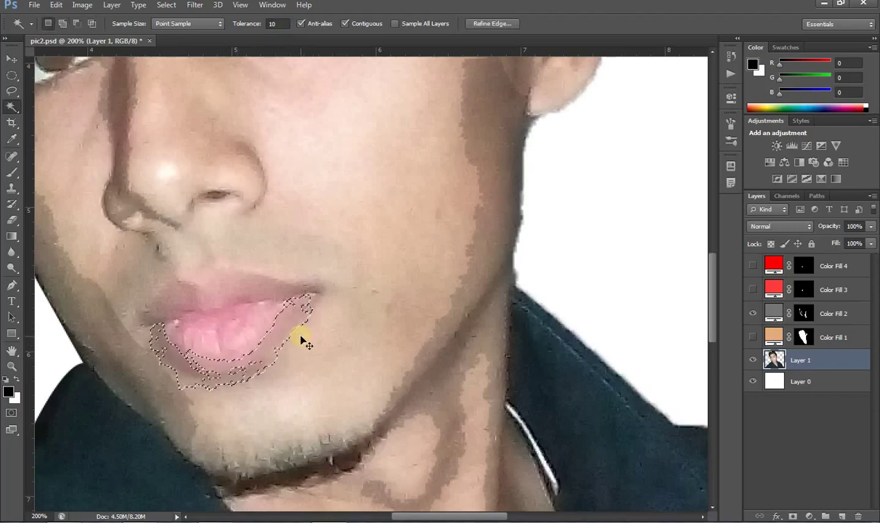
key(ctrl+d)
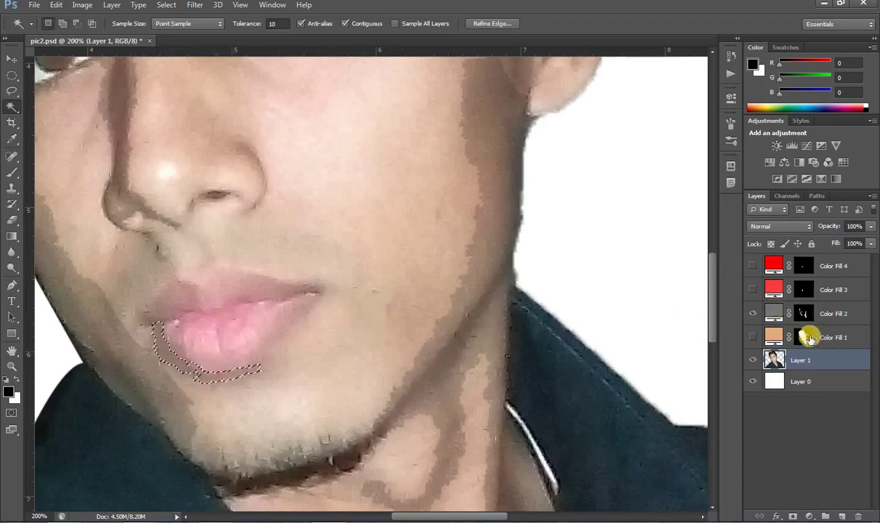
click(803, 313)
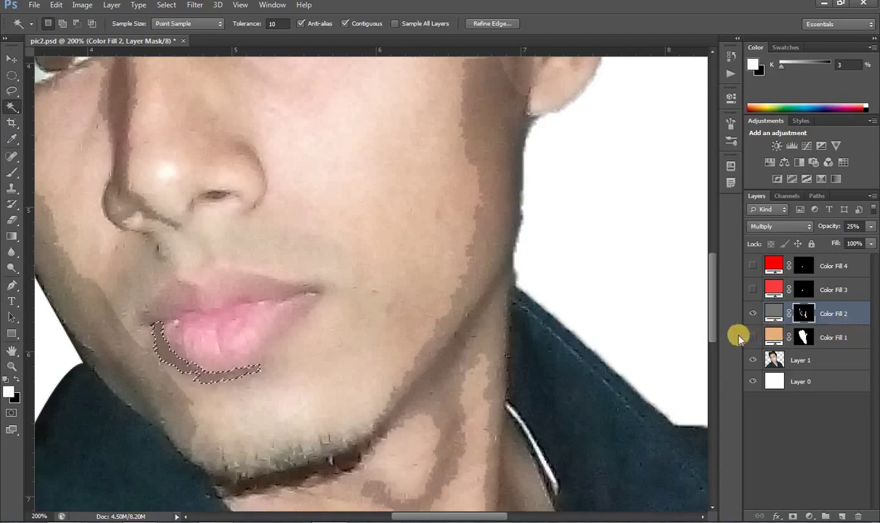
key(ctrl+d)
Add a solid color fill layer in near-white fffdfd
click(11, 365)
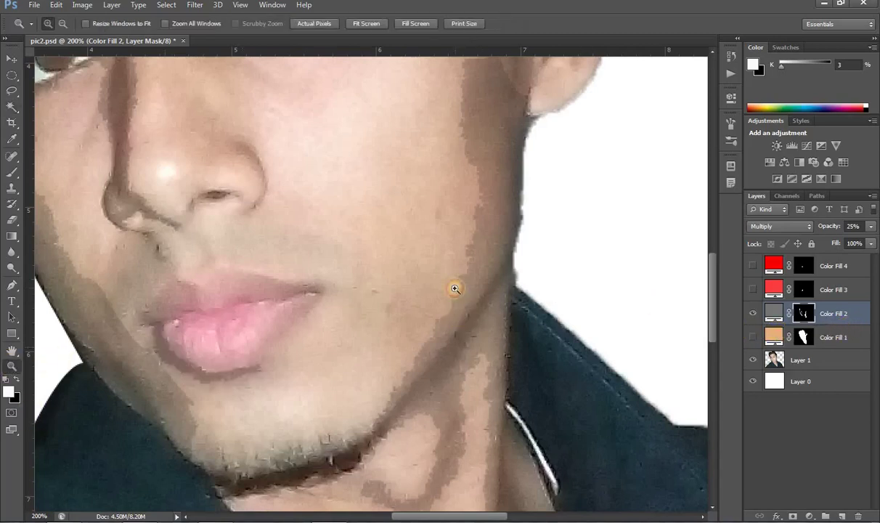
alt+click(444, 261)
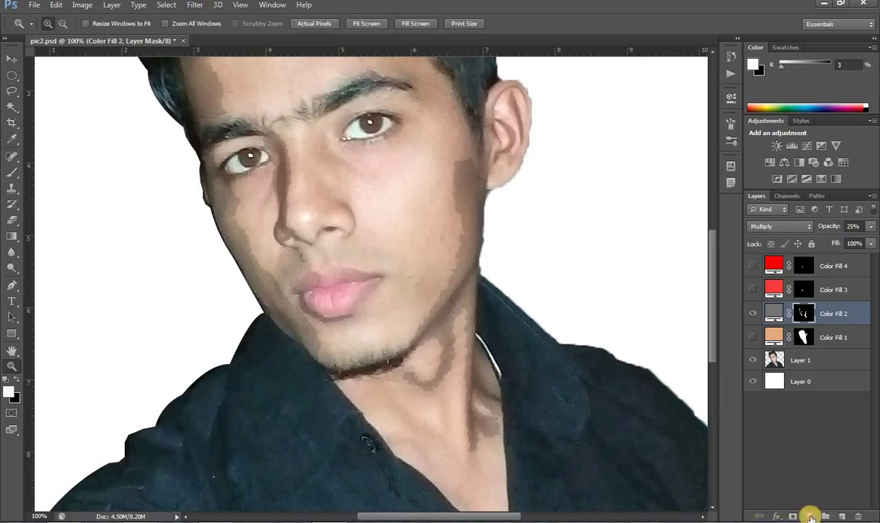
click(810, 516)
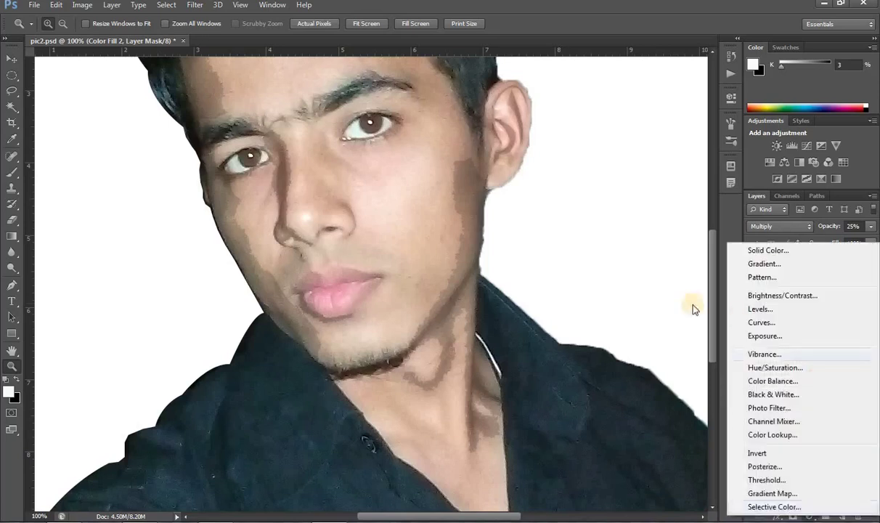
click(771, 250)
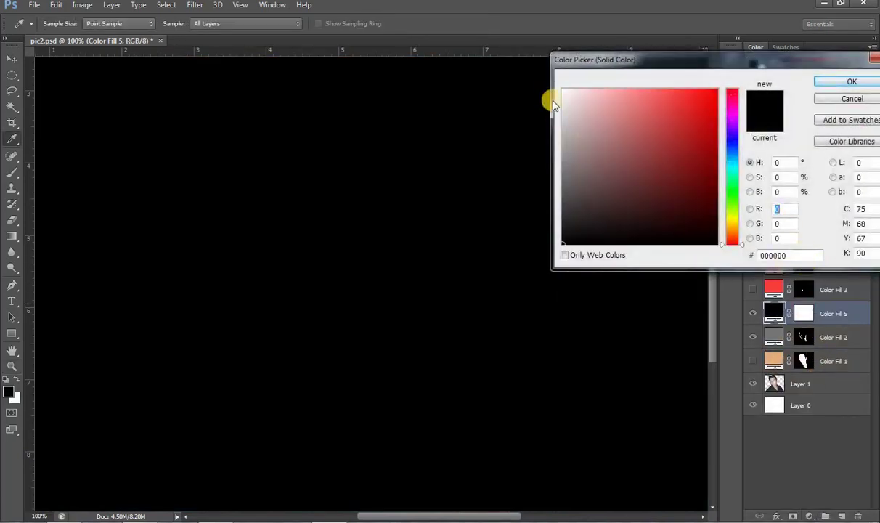
click(563, 89)
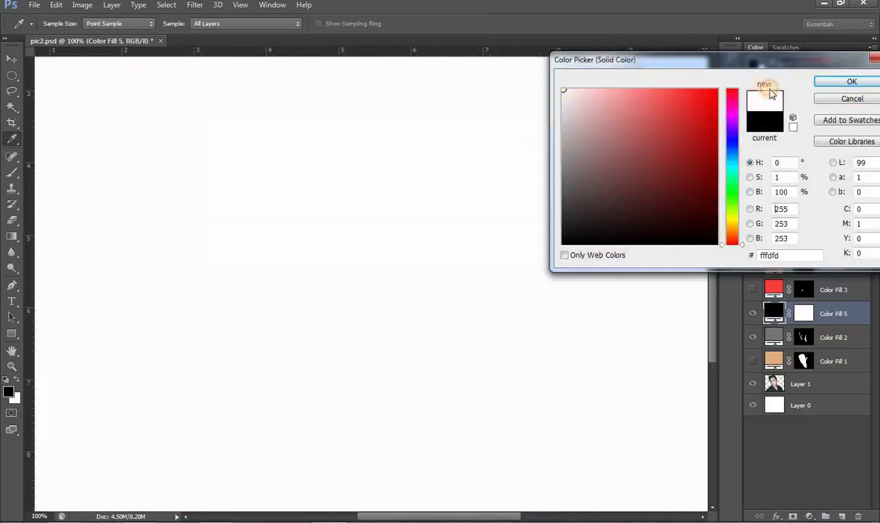
click(827, 82)
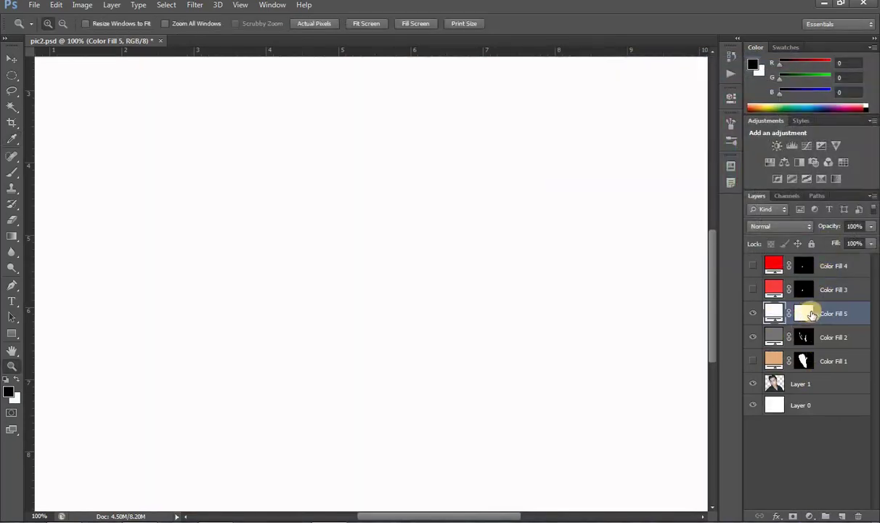
Move the near-white fill layer to the top of the layer stack and invert its mask to black
drag(811, 314, 830, 313)
drag(828, 314, 817, 263)
click(812, 274)
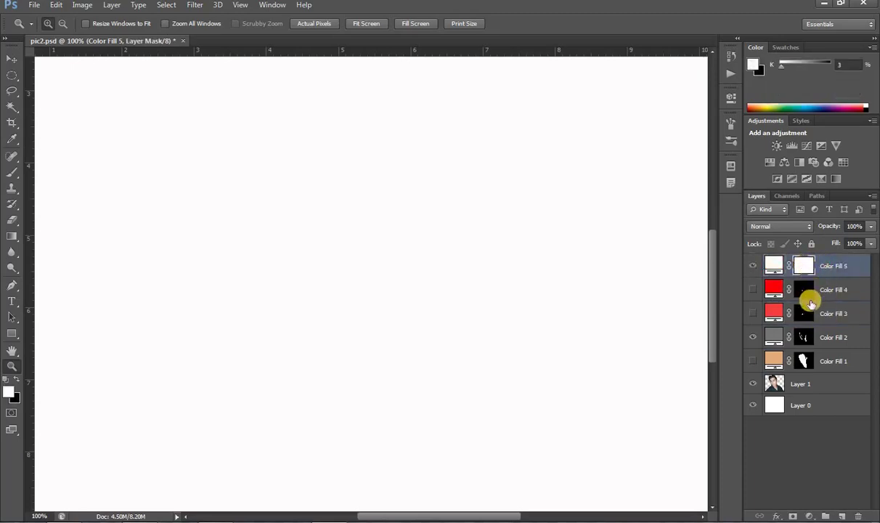
key(ctrl+i)
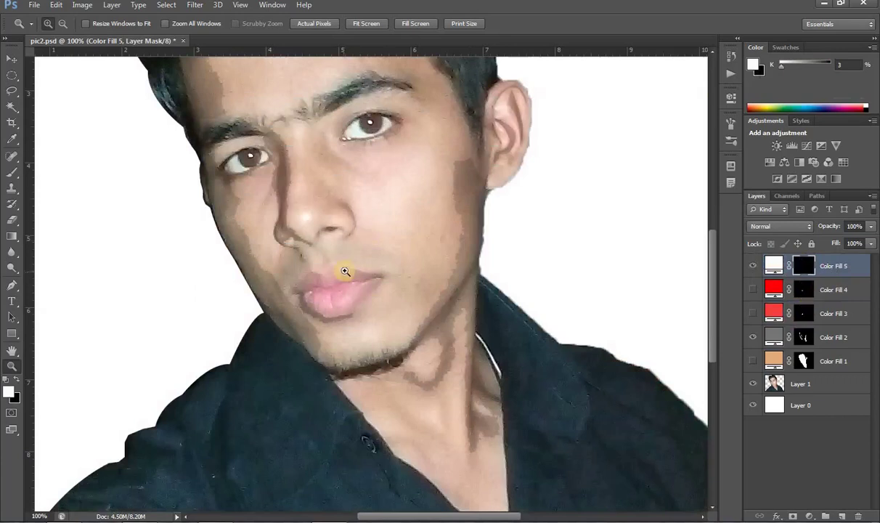
Draw a thin closed Pen path along the lower eyelid rim of the eye nearer the visible ear, from inner to outer corner and back
click(367, 113)
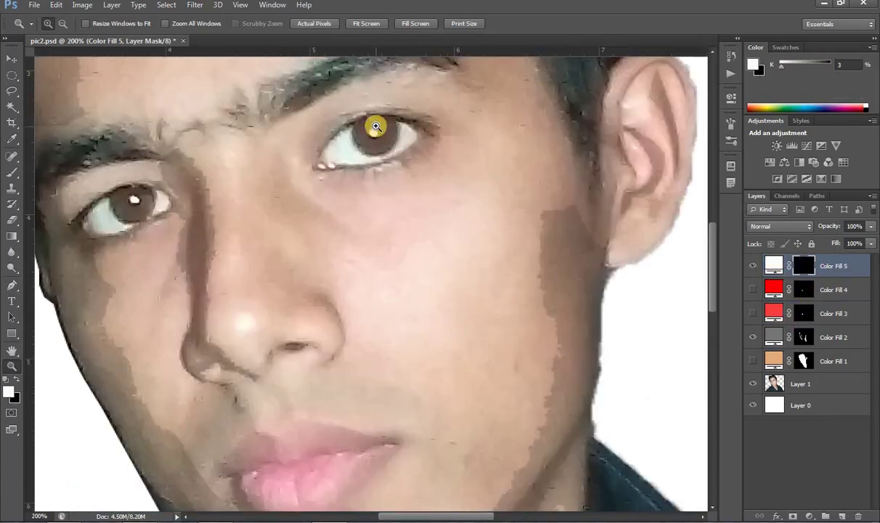
click(364, 116)
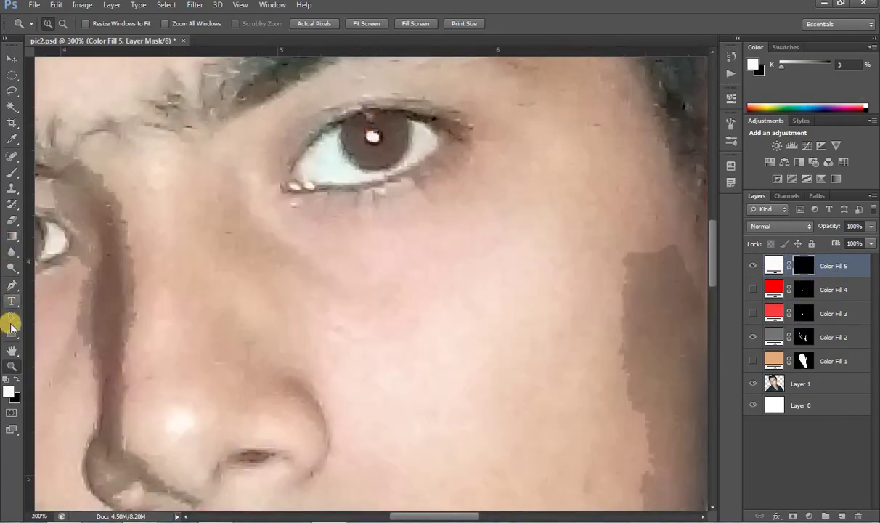
click(12, 284)
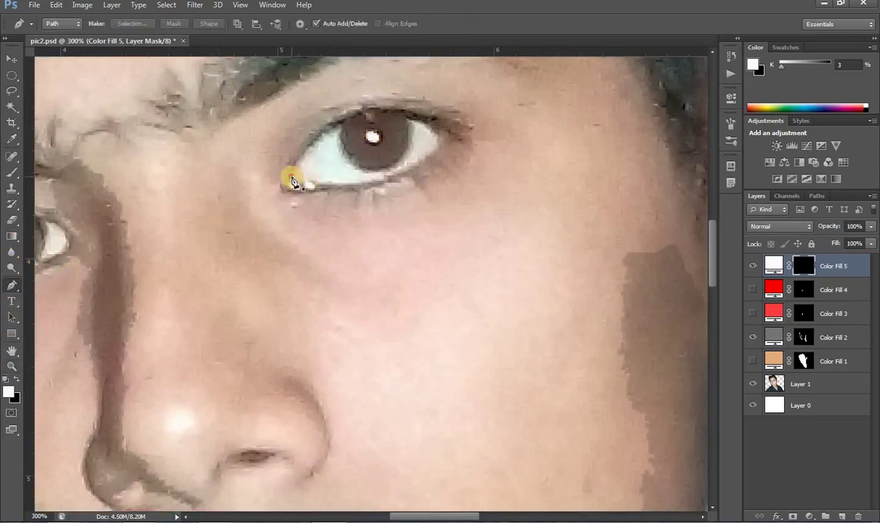
click(291, 178)
drag(459, 138, 544, 67)
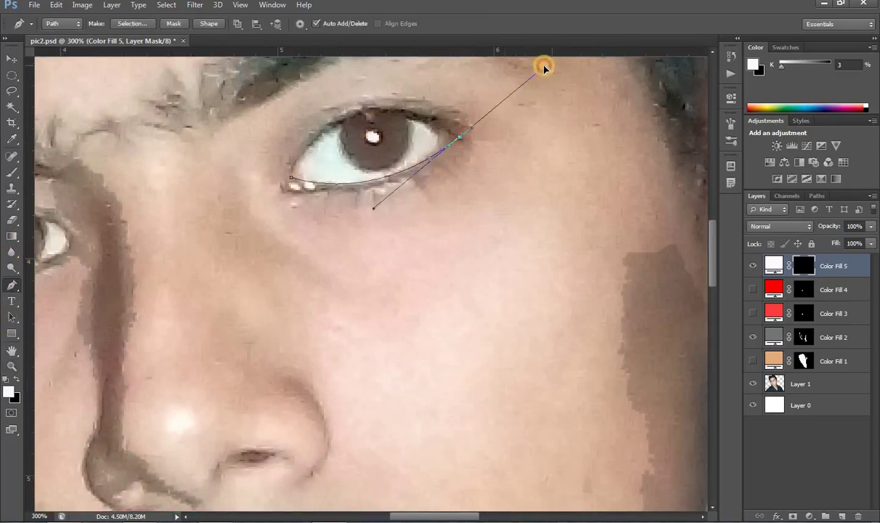
alt+click(460, 138)
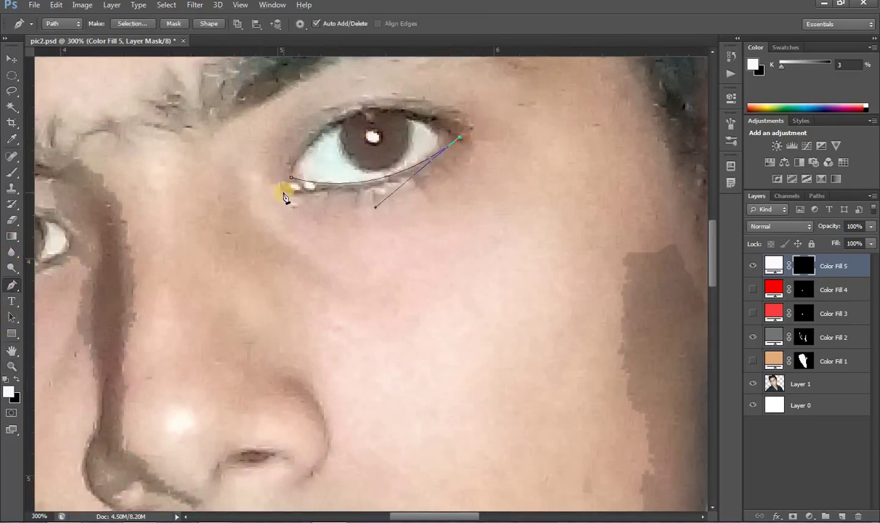
drag(284, 193, 156, 175)
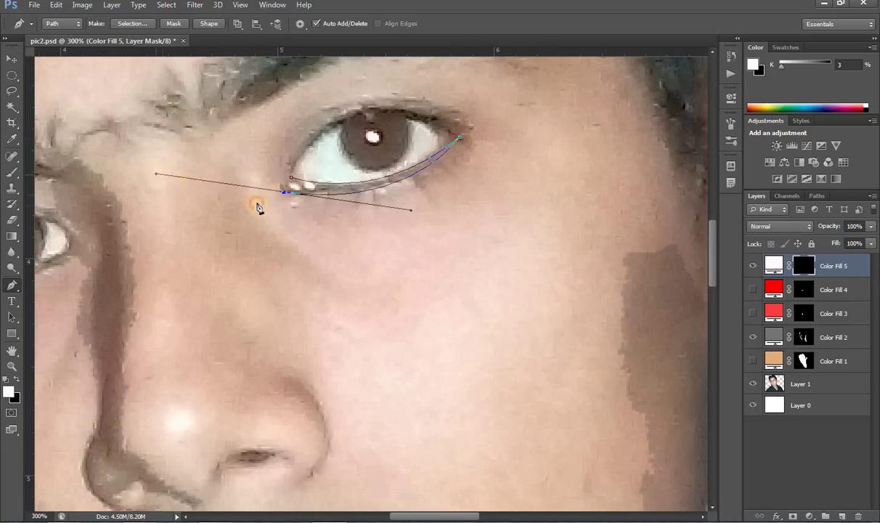
alt+click(284, 192)
click(291, 178)
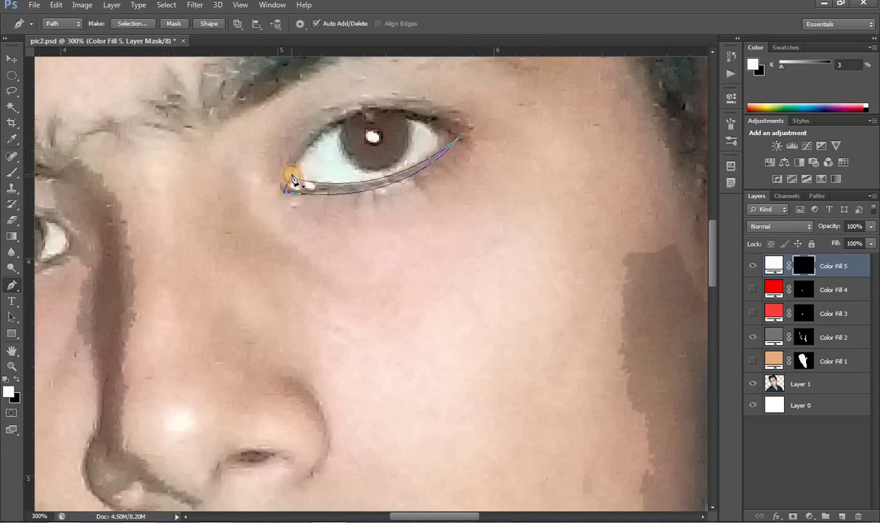
Draw a thin closed Pen path along the upper eyelid rim of the eye nearer the visible ear, from inner to outer corner and back
click(293, 170)
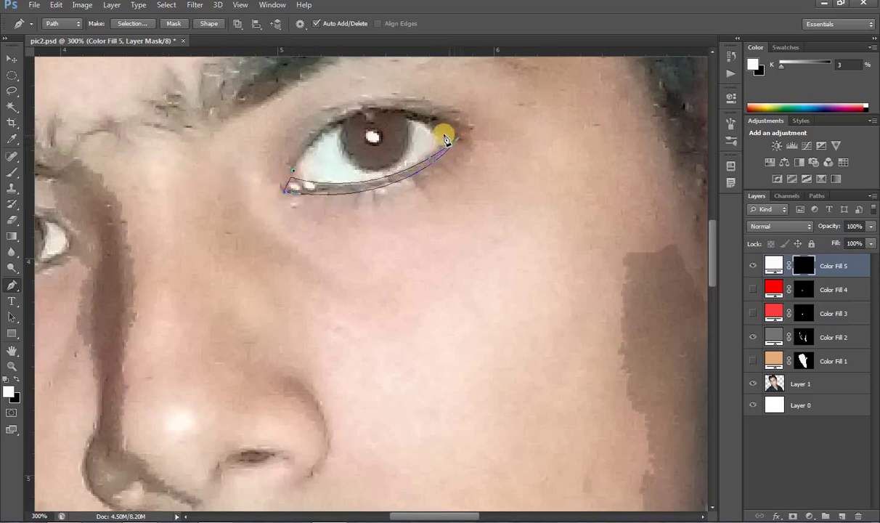
drag(438, 134, 517, 198)
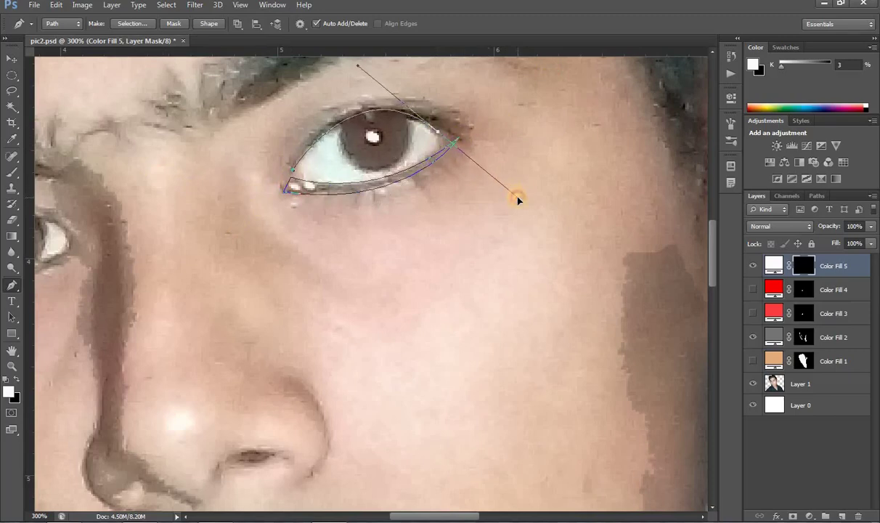
alt+click(438, 132)
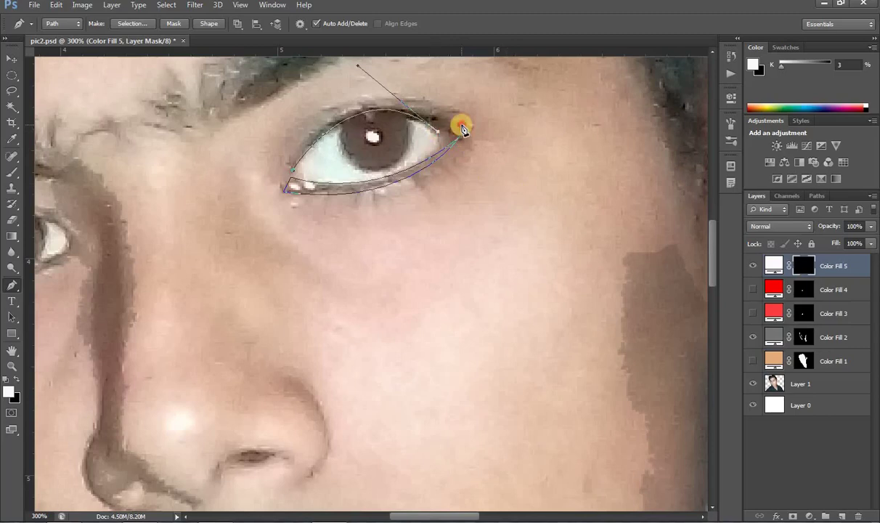
click(463, 127)
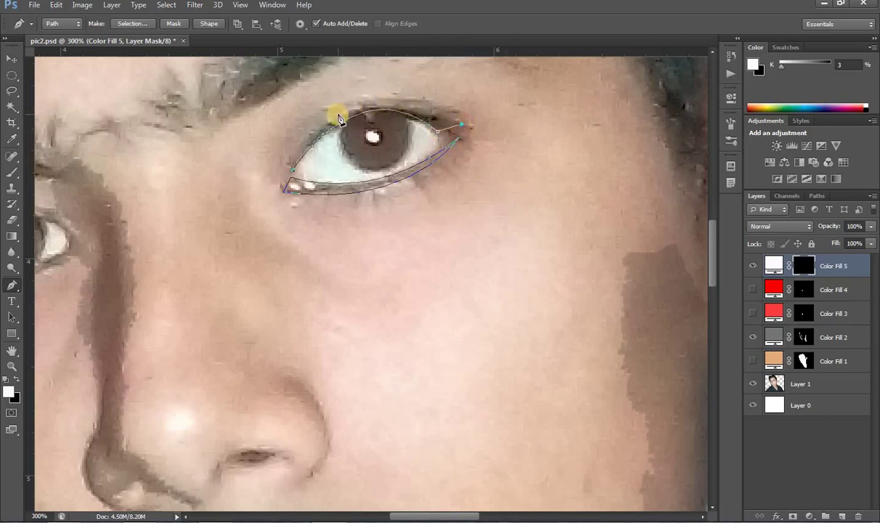
drag(339, 118, 281, 145)
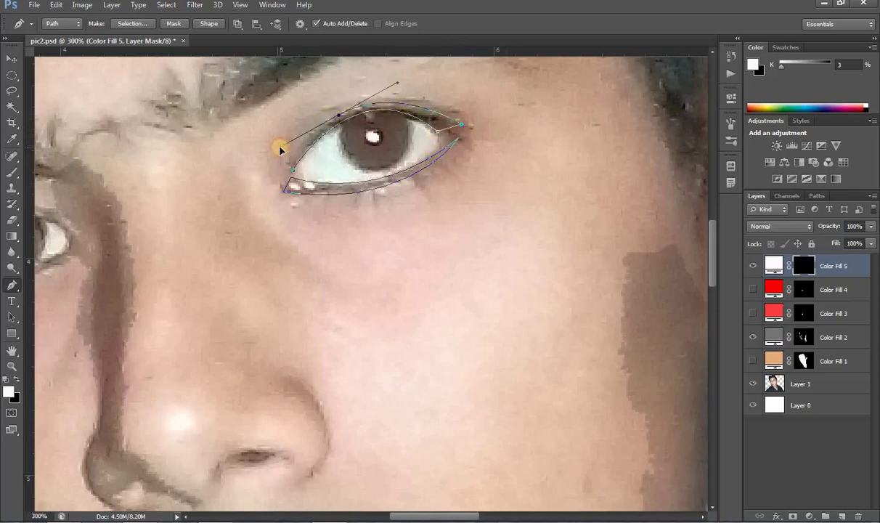
alt+click(341, 118)
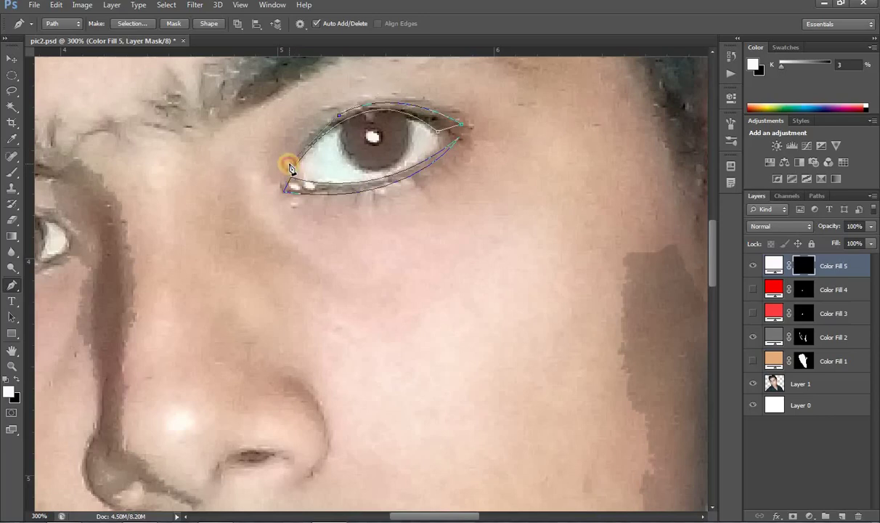
mouse_move(289, 165)
mouse_down()
mouse_move(282, 178)
mouse_move(296, 179)
mouse_up()
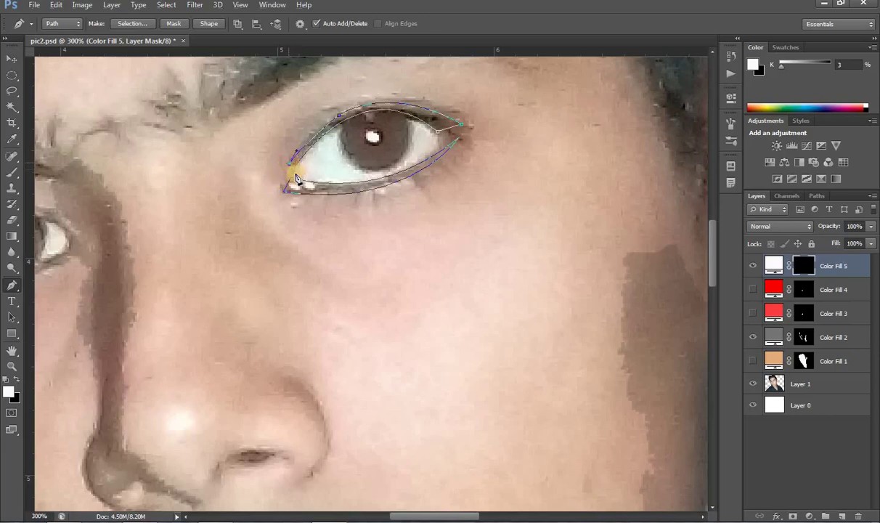
click(292, 171)
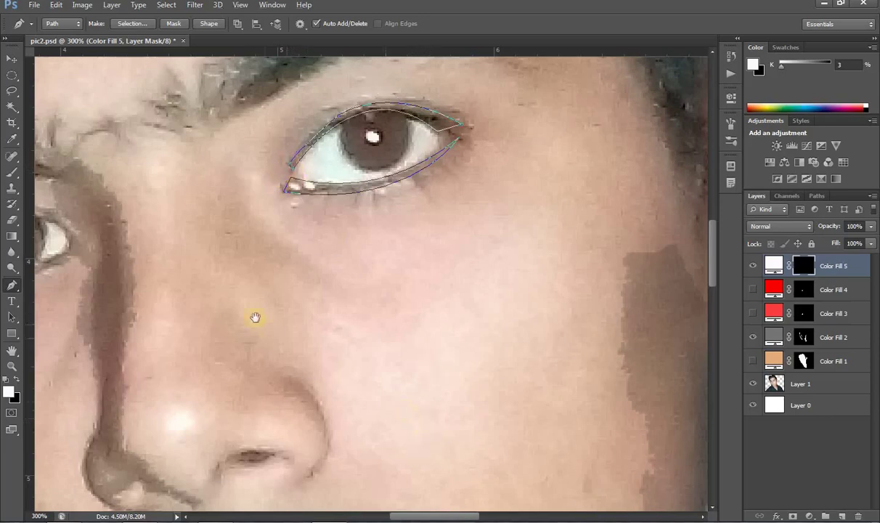
Draw a thin closed Pen path along the upper eyelid rim of the other eye, from outer to inner corner and back
drag(255, 317, 619, 316)
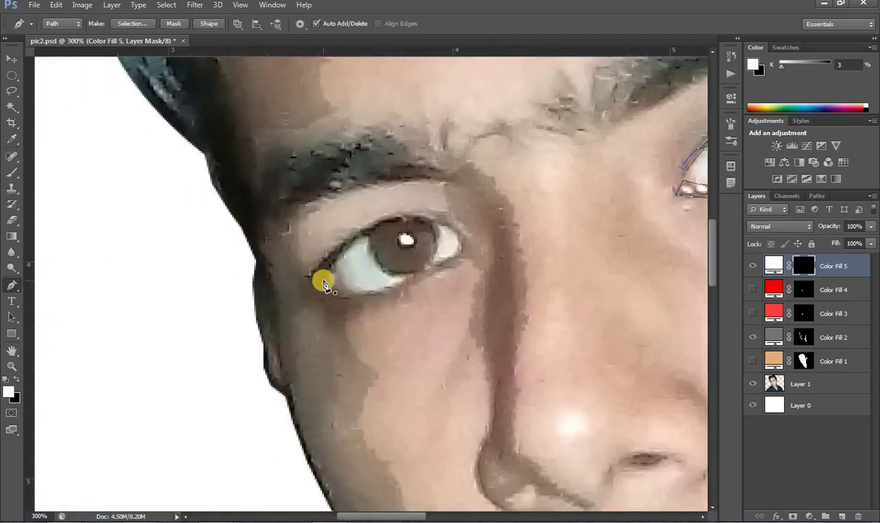
click(323, 281)
drag(458, 240, 539, 287)
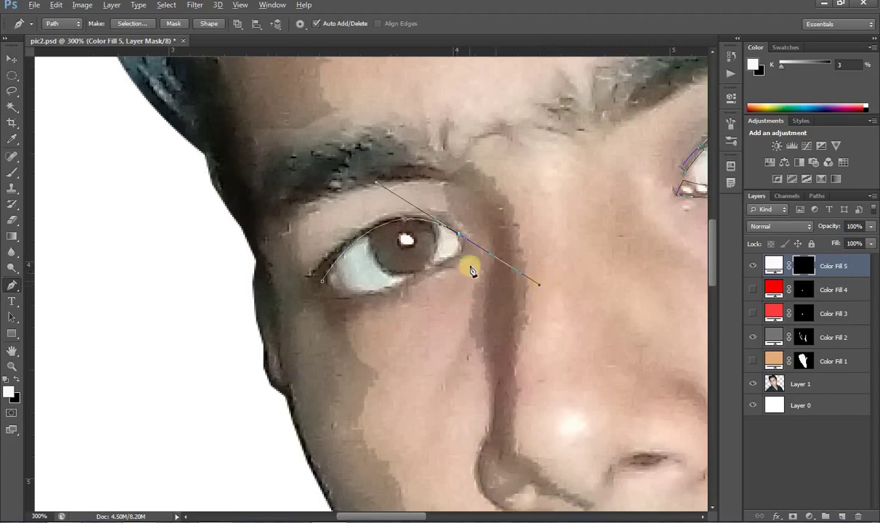
click(457, 232)
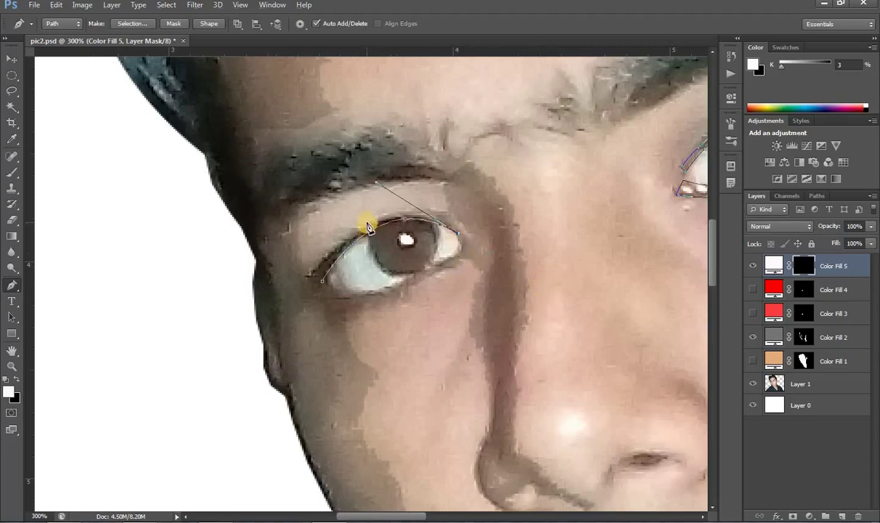
drag(368, 227, 291, 250)
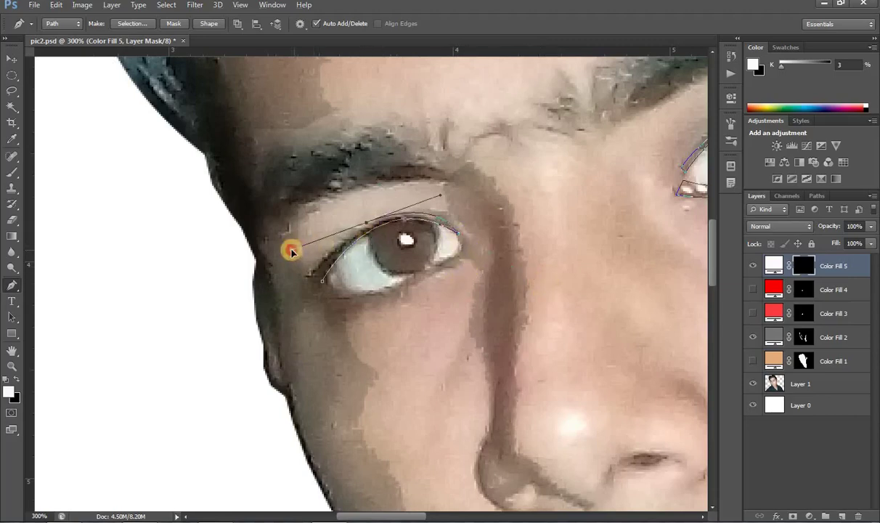
click(368, 227)
click(311, 283)
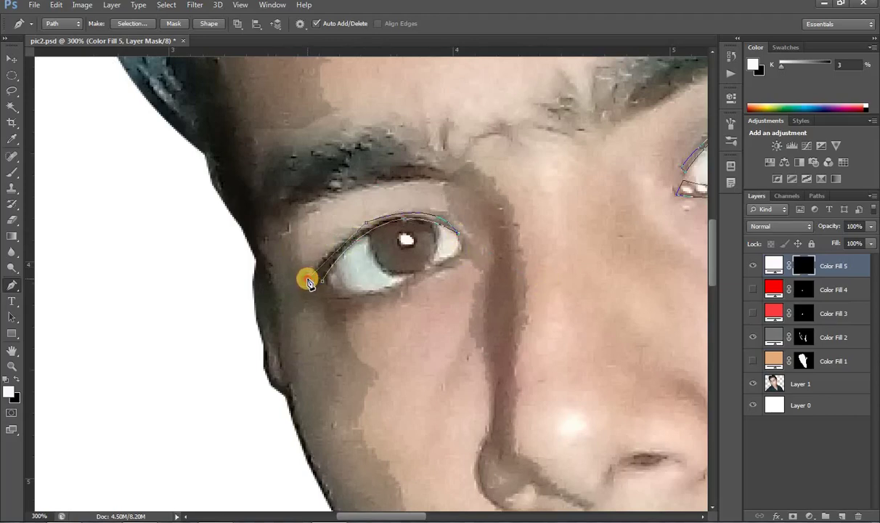
drag(309, 283, 332, 305)
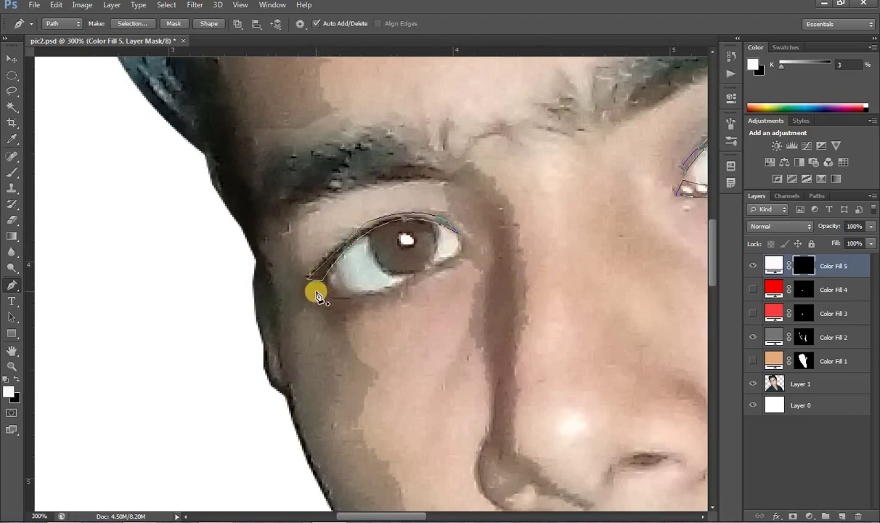
Draw a thin closed Pen path along the lower eyelid rim of the eye farther from the visible ear
click(316, 292)
drag(459, 253, 511, 206)
drag(321, 303, 236, 287)
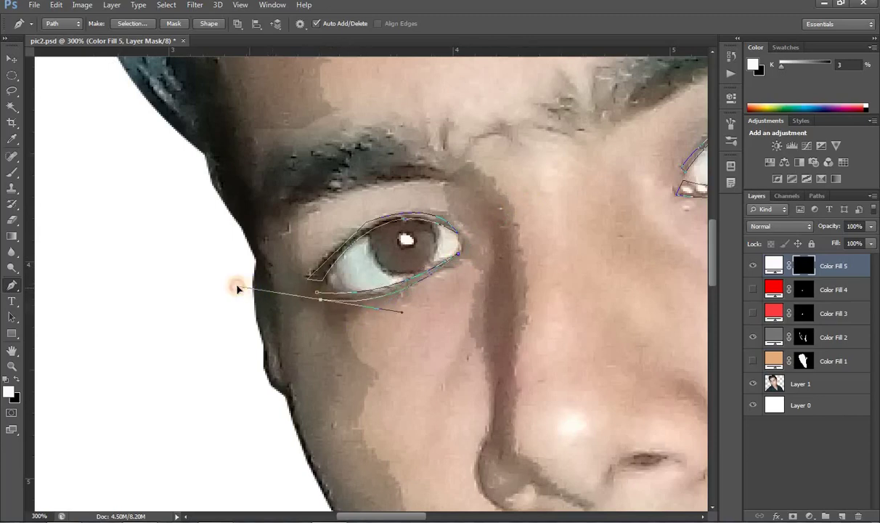
click(318, 296)
Outline the iris of the eye farther from the visible ear with a closed curved Pen path
drag(431, 266, 481, 218)
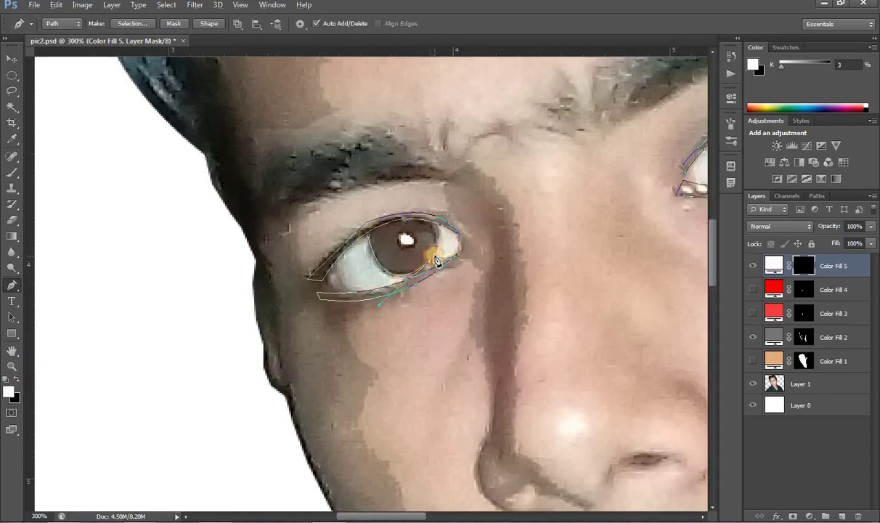
mouse_move(435, 230)
mouse_down()
mouse_move(420, 210)
mouse_move(414, 216)
mouse_move(432, 229)
mouse_up()
click(369, 241)
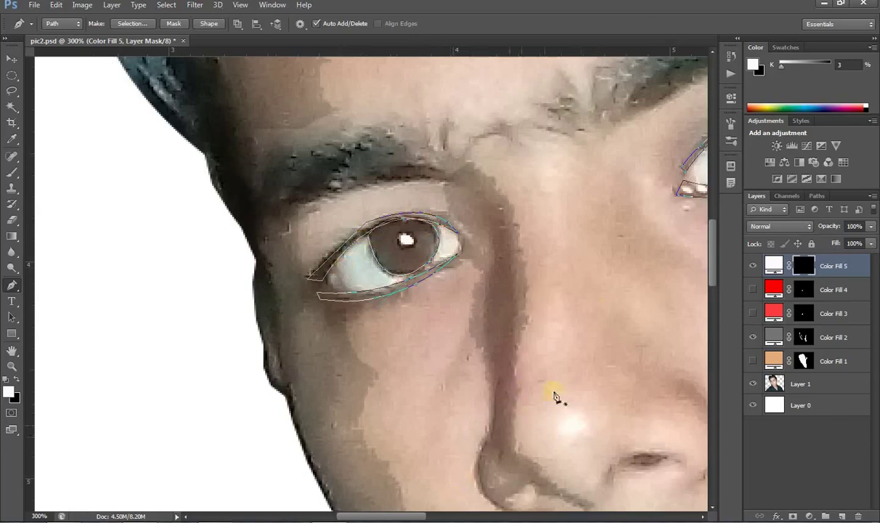
Outline the iris of the eye nearer the visible ear with a closed curved Pen path
drag(612, 314, 353, 387)
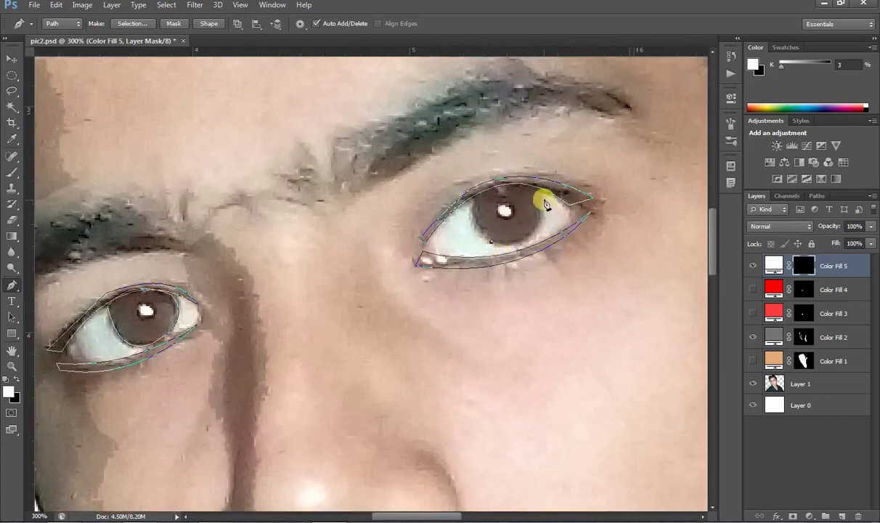
drag(545, 201, 540, 149)
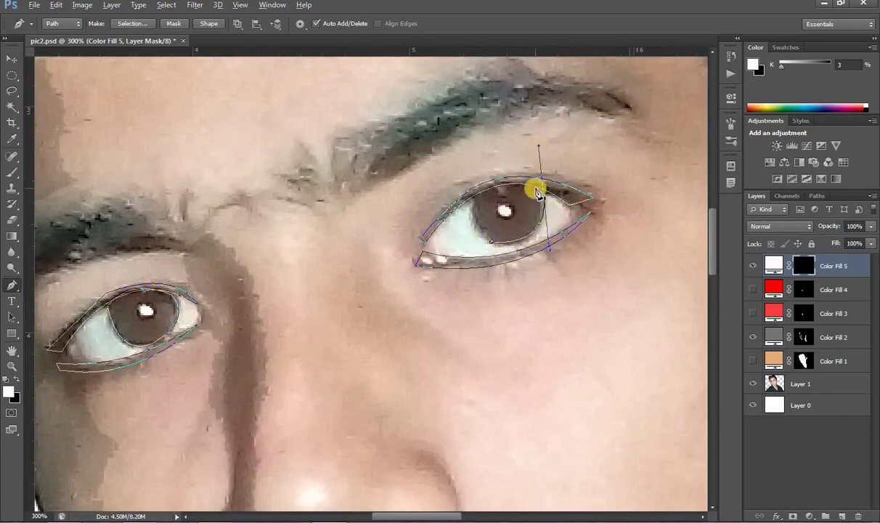
drag(537, 191, 541, 211)
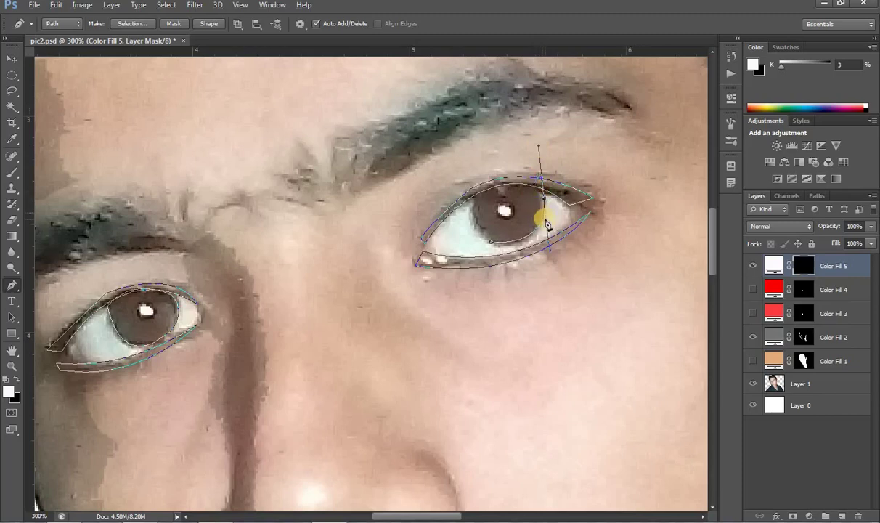
alt+click(543, 198)
mouse_move(473, 203)
mouse_down()
mouse_move(448, 232)
mouse_move(418, 240)
mouse_move(470, 209)
mouse_up()
click(494, 241)
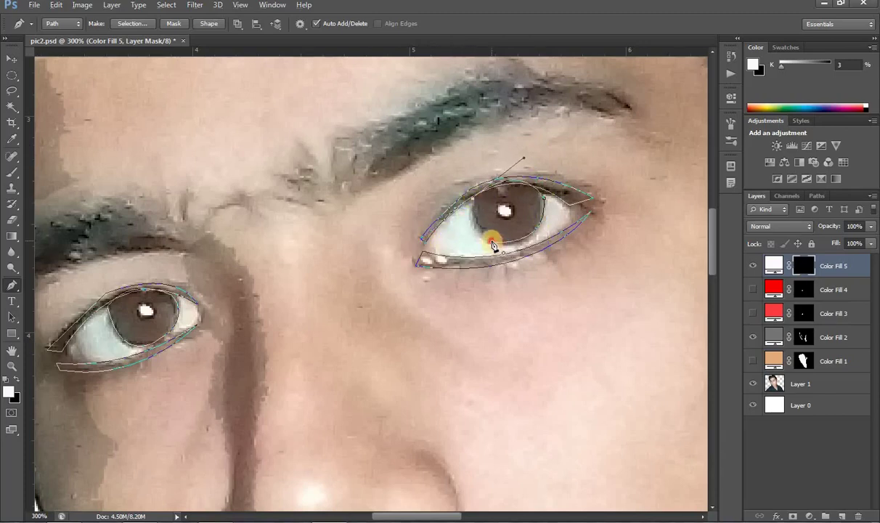
drag(493, 244, 516, 251)
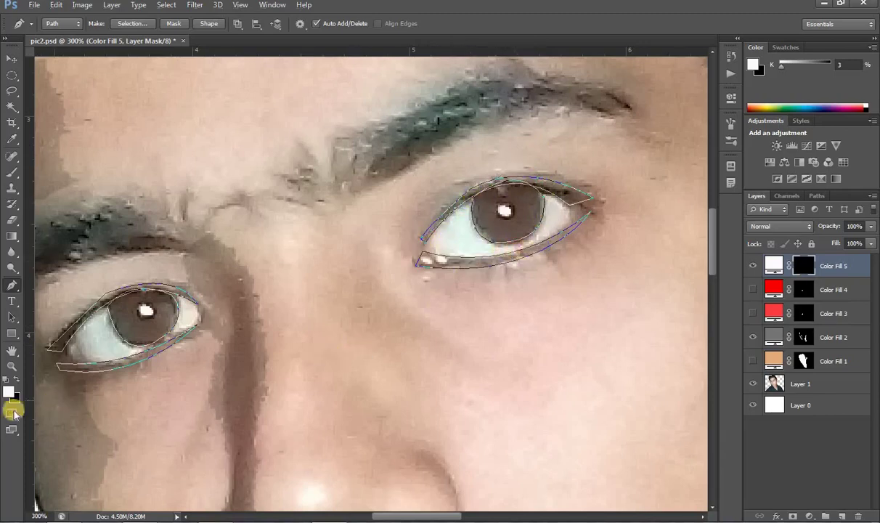
click(17, 365)
alt+click(465, 300)
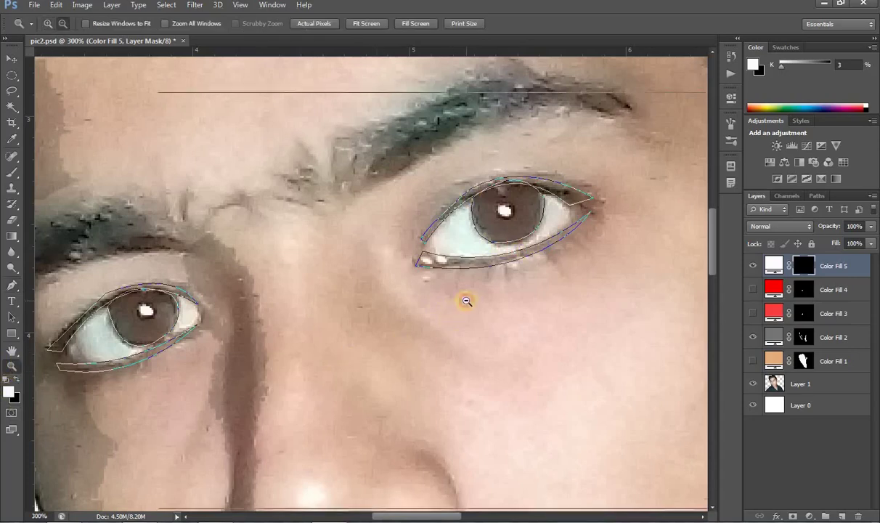
alt+click(490, 328)
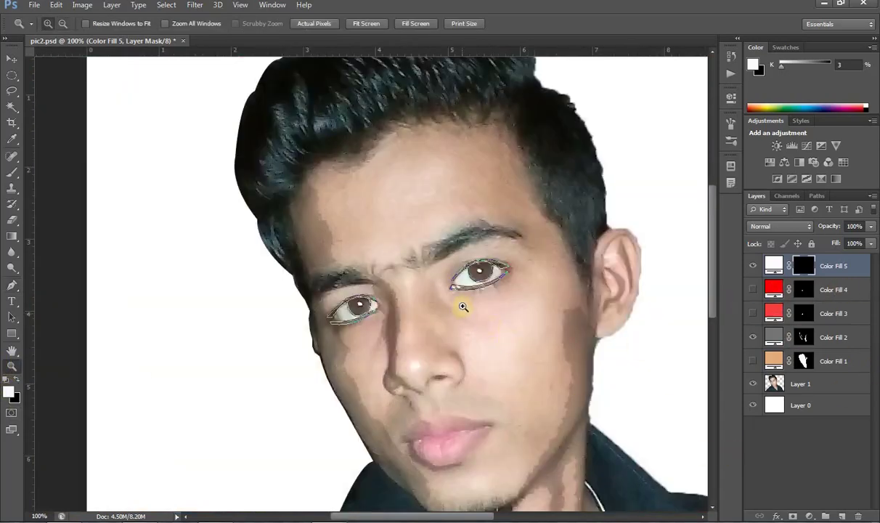
click(12, 59)
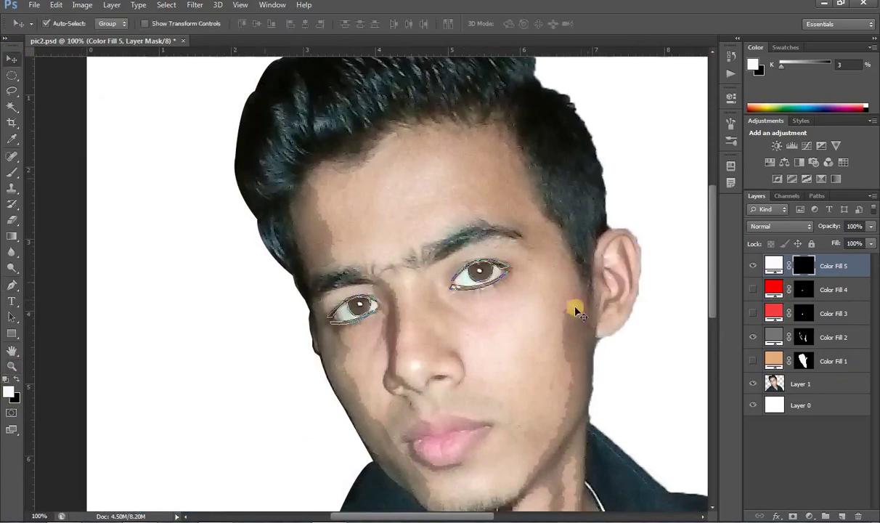
right_click(479, 274)
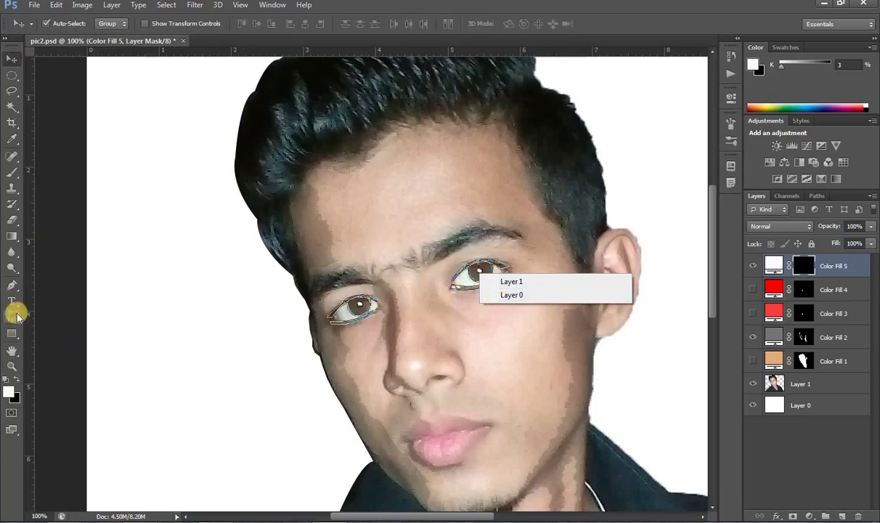
right_click(482, 272)
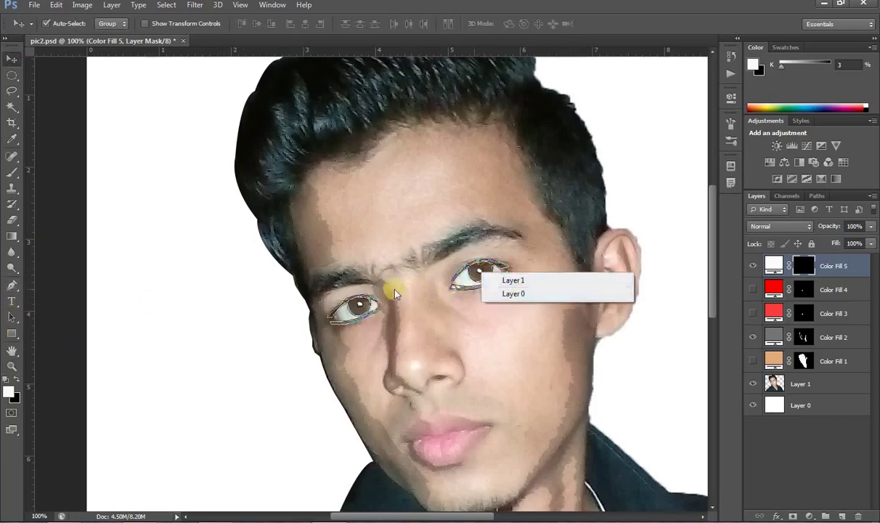
click(12, 59)
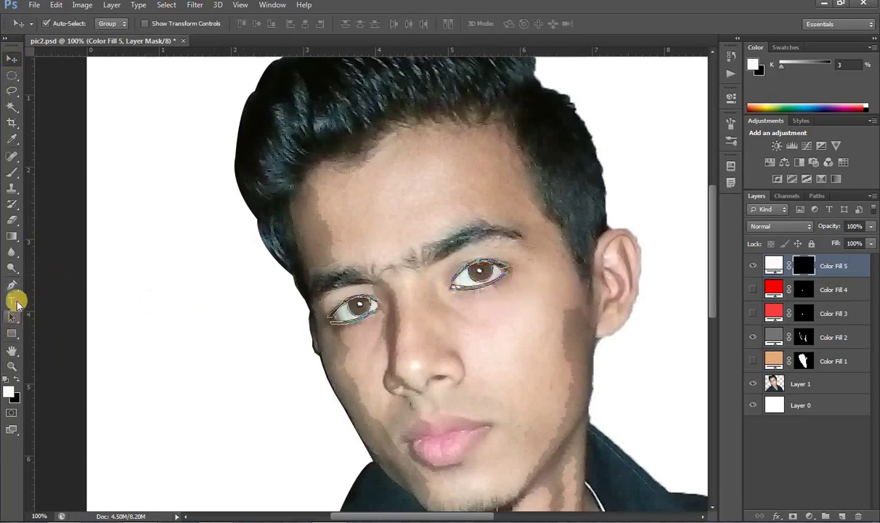
Convert the eyelid and iris paths into a selection and fill it with white on the Color Fill 5 mask
click(12, 285)
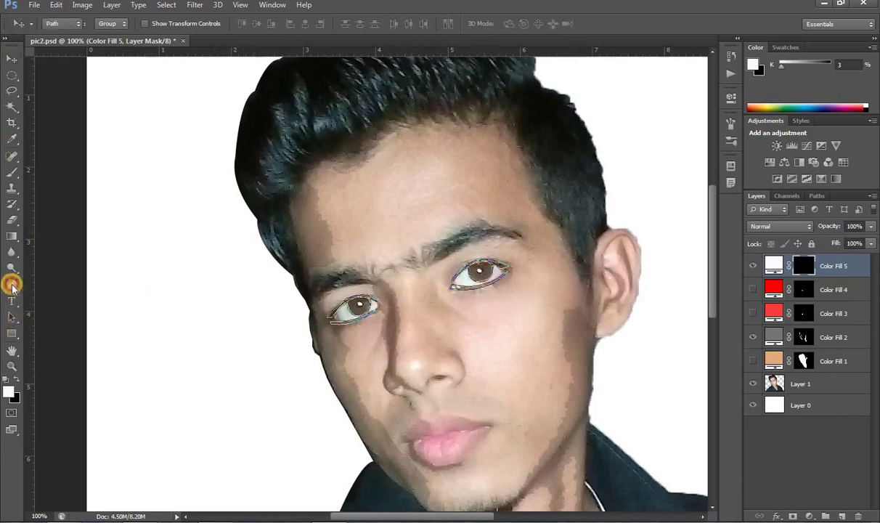
right_click(480, 274)
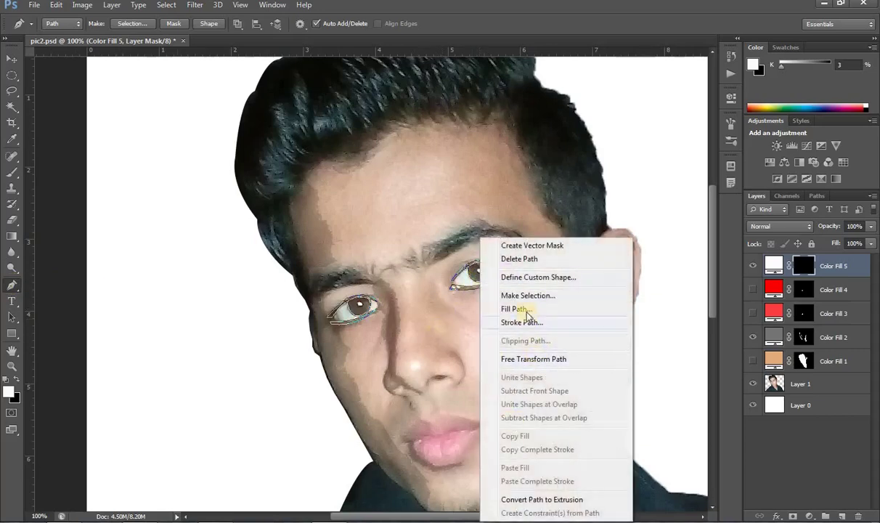
click(541, 294)
key(Return)
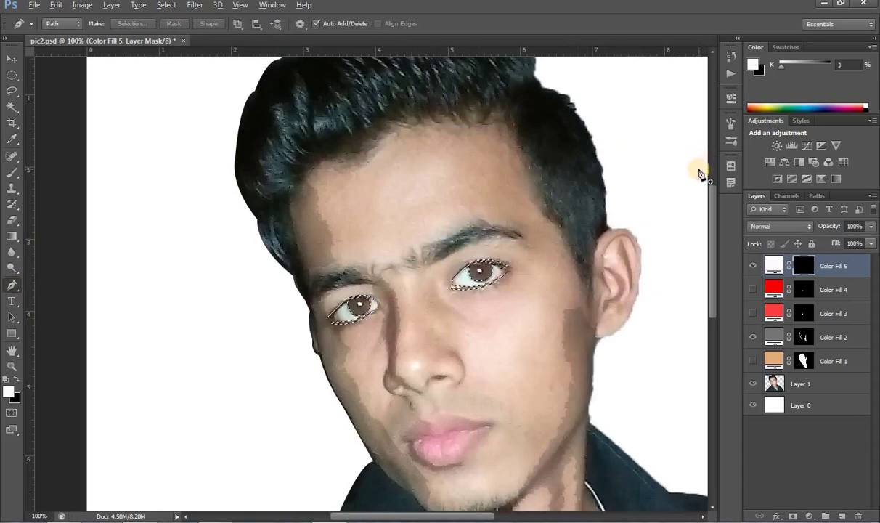
key(alt+BackSpace)
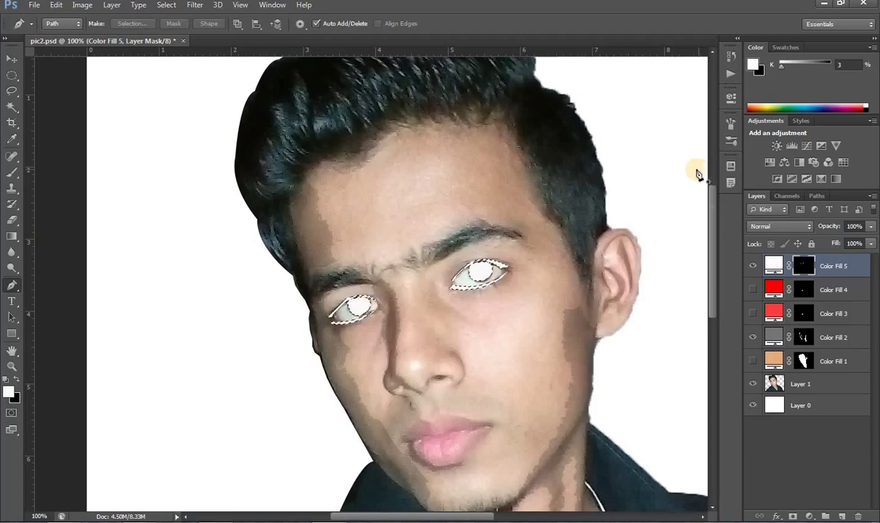
Change the Color Fill 5 color to black, clear the selection, and make the layer's mask active
double_click(774, 266)
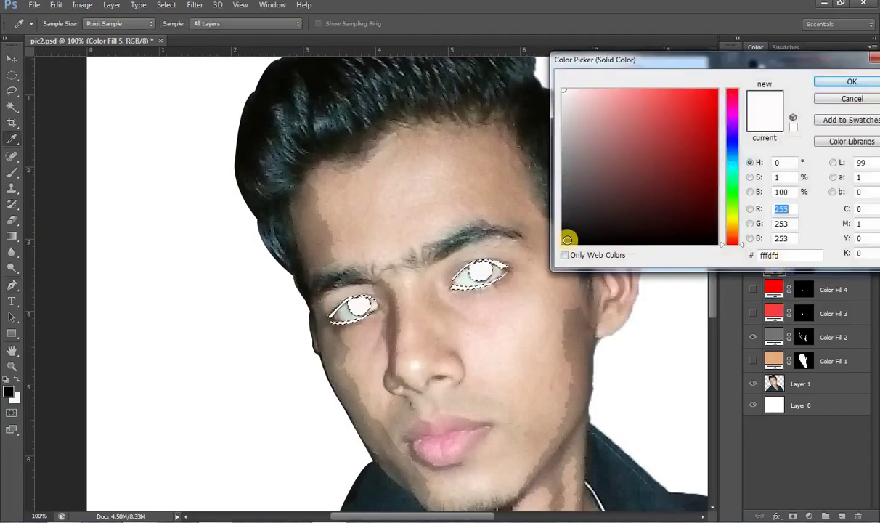
click(562, 243)
click(830, 82)
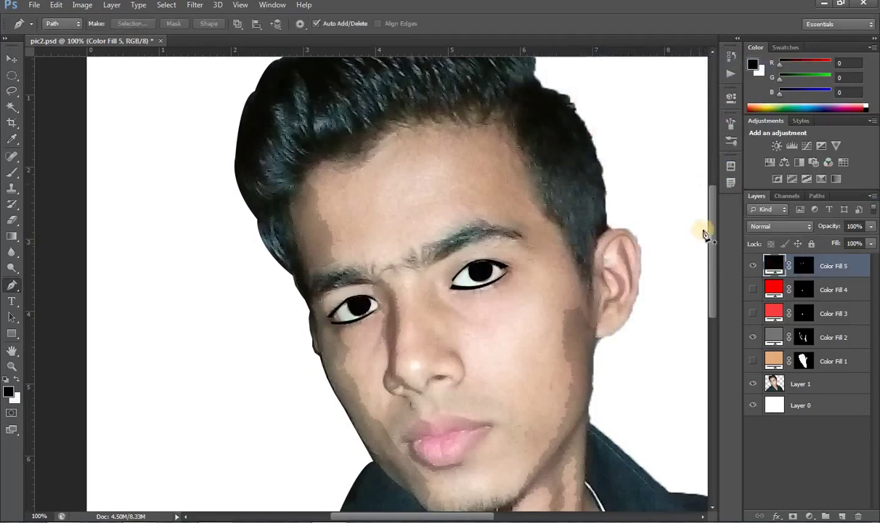
key(ctrl+d)
click(805, 266)
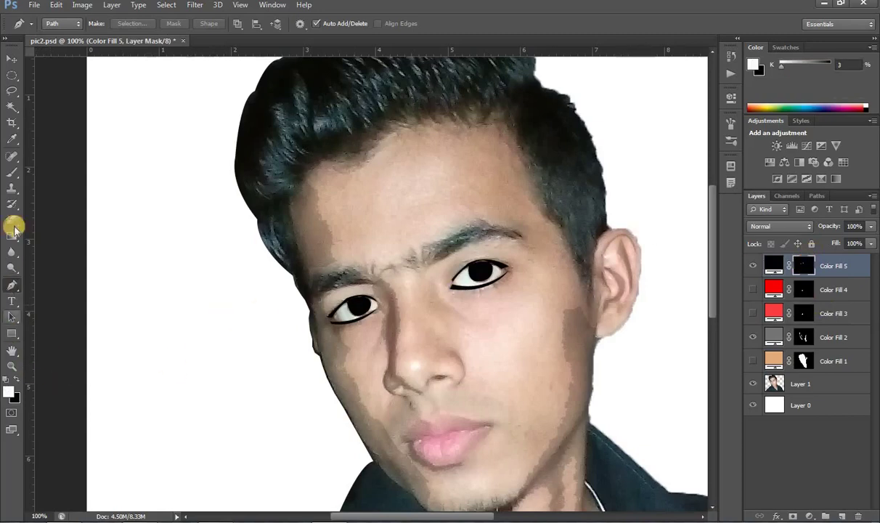
Select the dark shirt on Layer 1 with the Magic Wand, raising its tolerance to 32
click(12, 107)
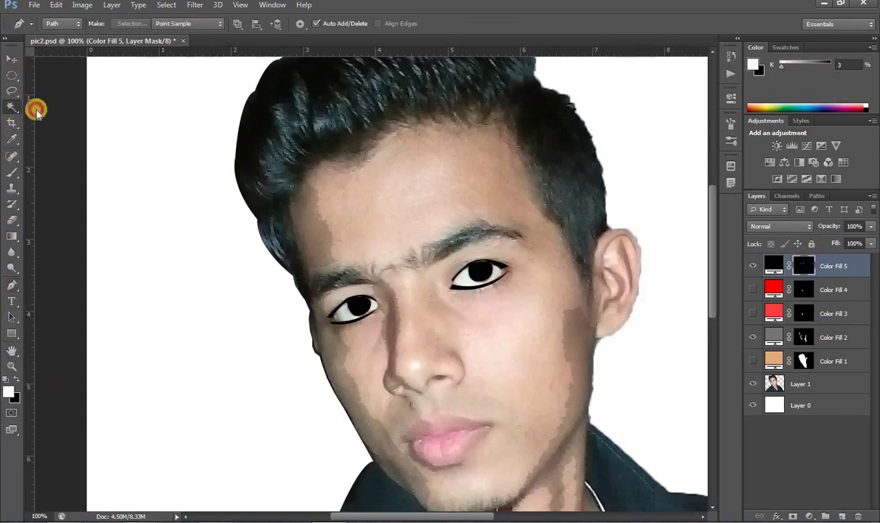
click(763, 384)
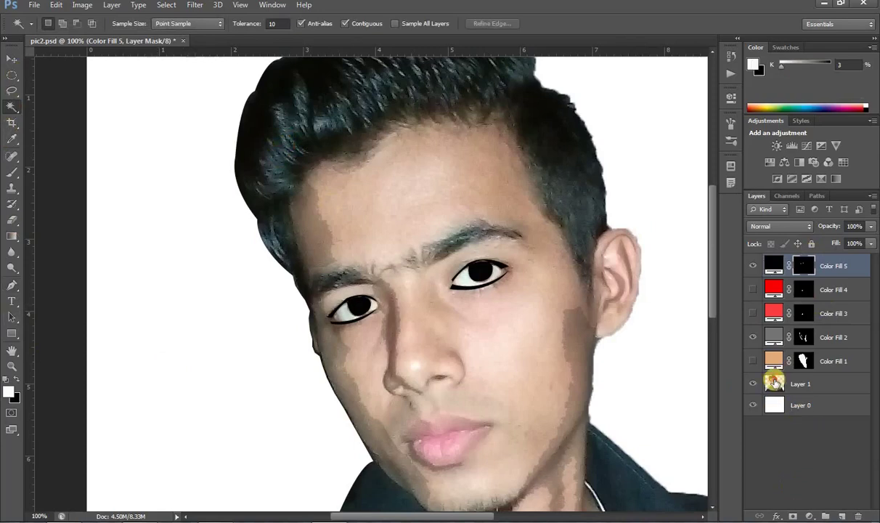
scroll(616, 399, down, 8)
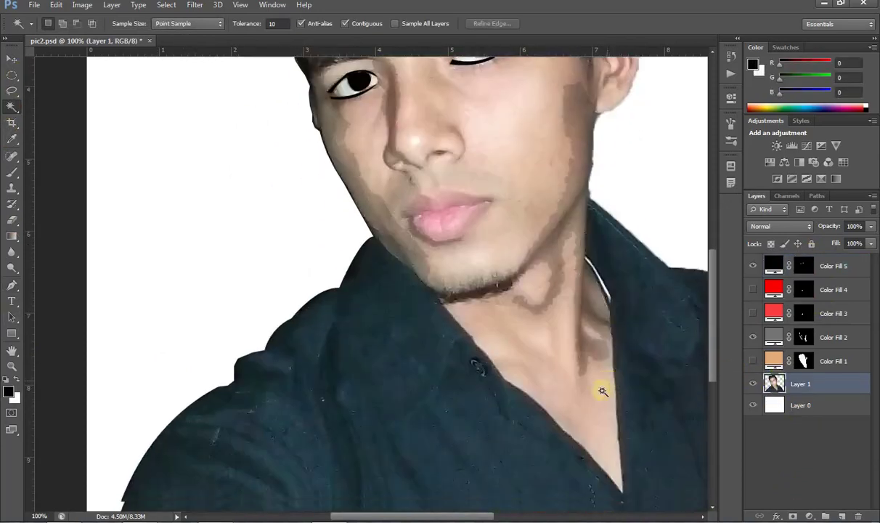
click(361, 400)
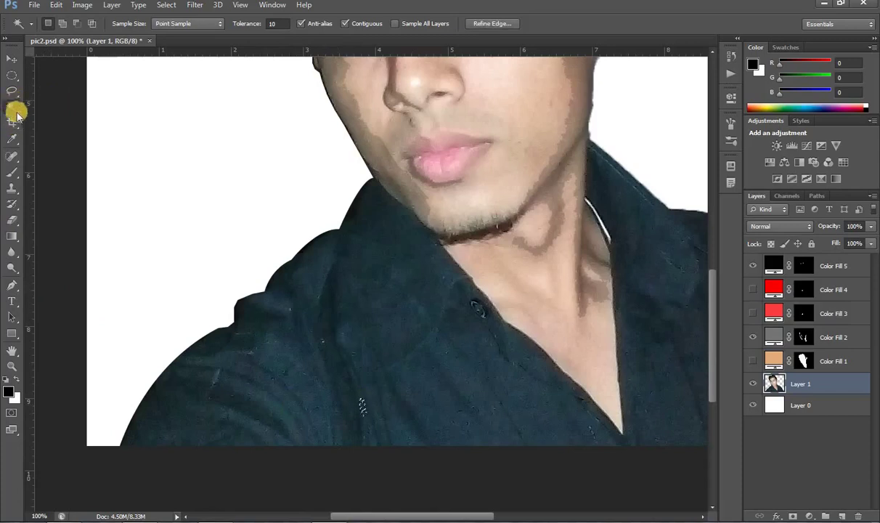
click(276, 24)
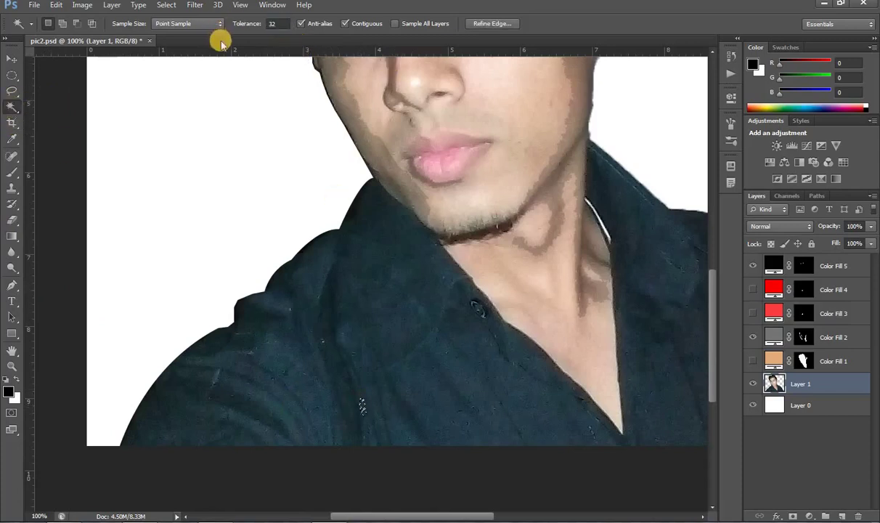
click(288, 405)
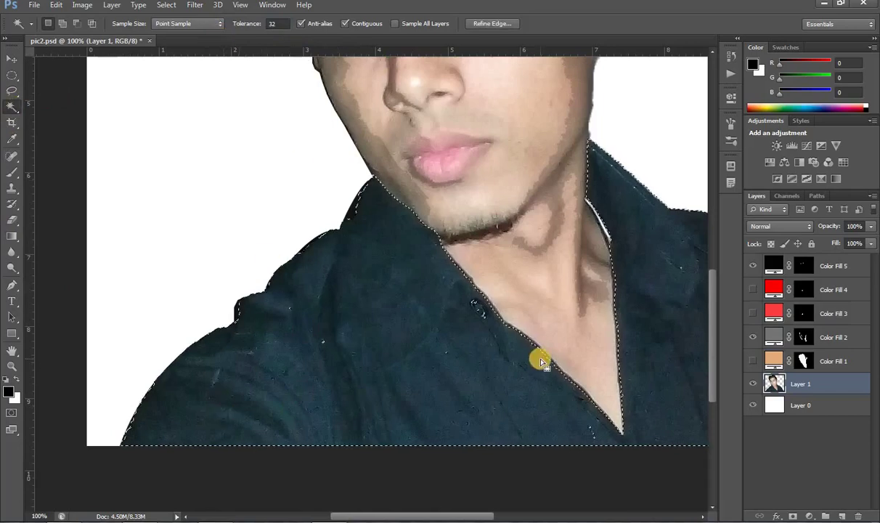
scroll(676, 302, up, 5)
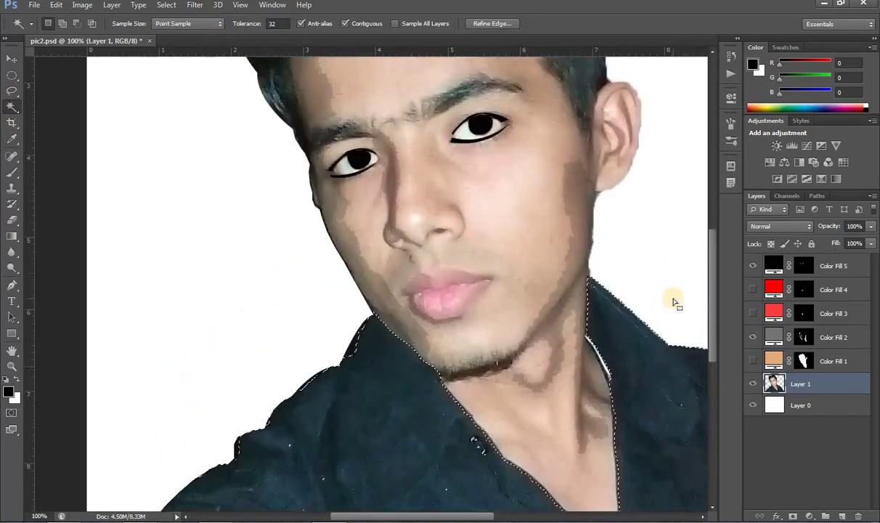
scroll(509, 280, down, 4)
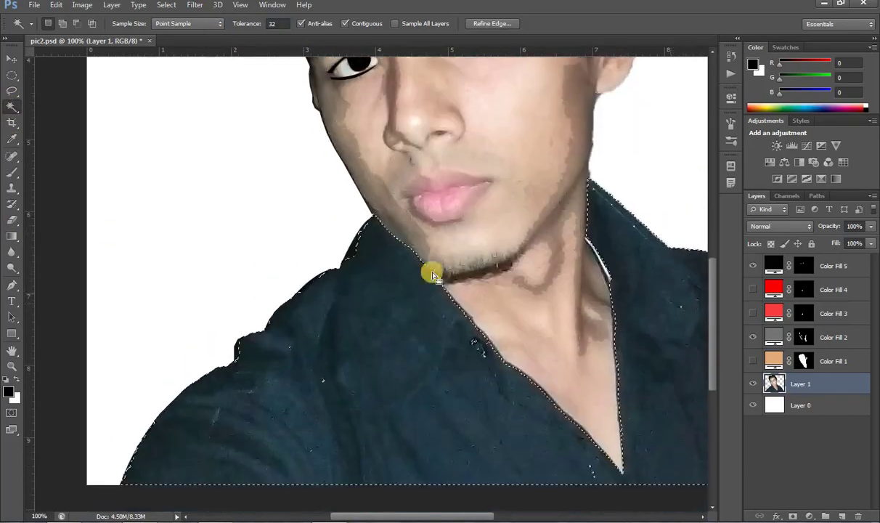
Extend the shirt selection over its missed spots and ragged shoulder edge with the Quick Selection tool
click(11, 75)
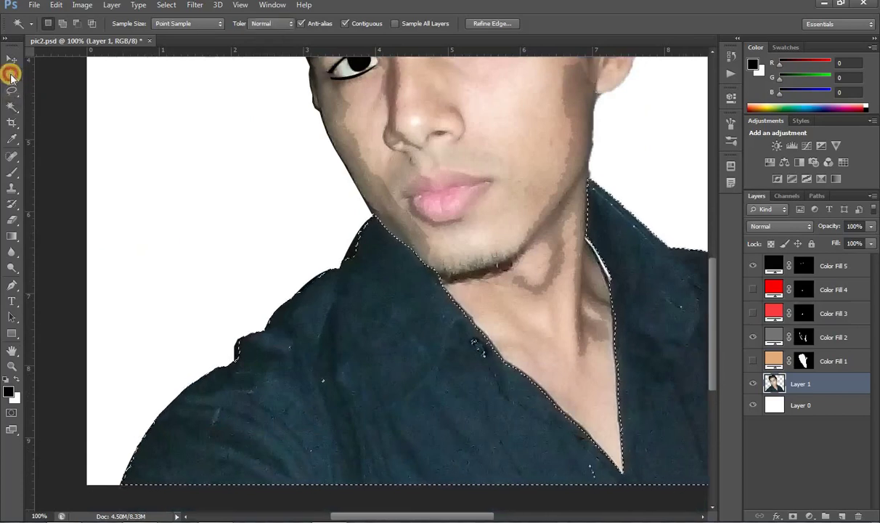
click(16, 109)
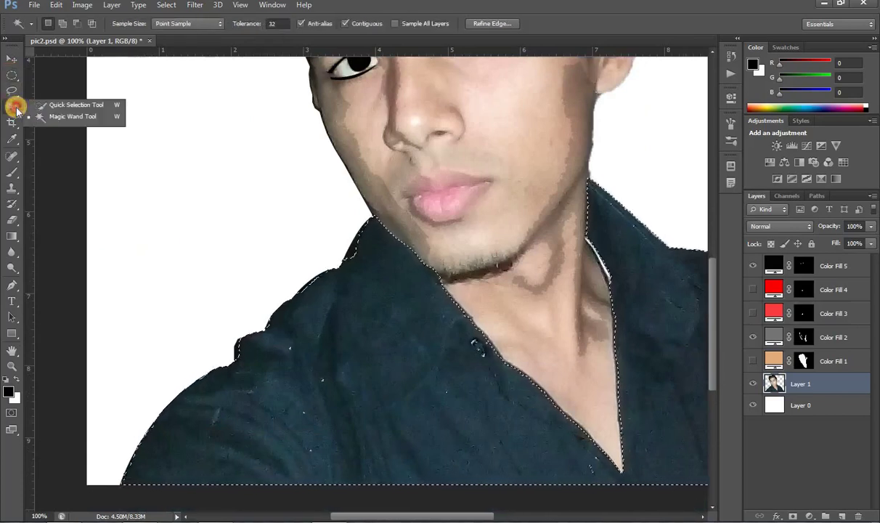
click(51, 103)
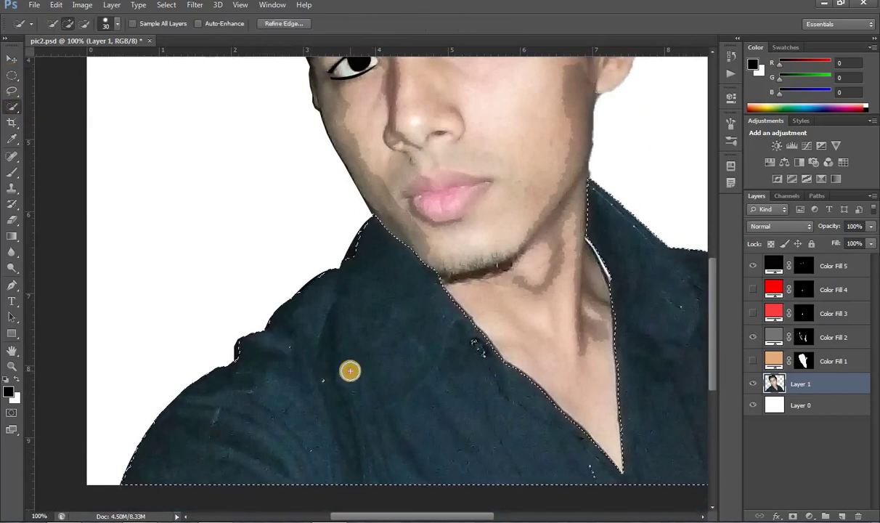
click(324, 373)
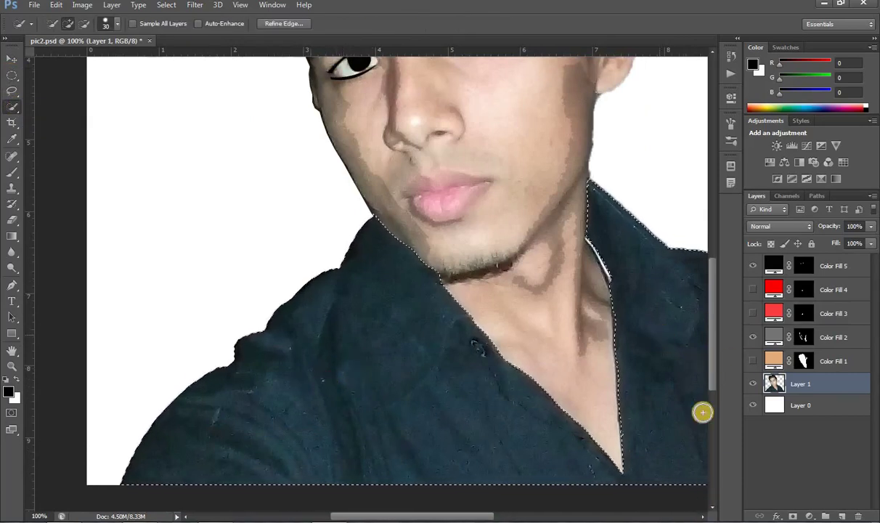
Refine the shirt selection along the inner collar beside the neck, adding to it and subtracting the stray neck skin
click(552, 515)
drag(551, 515, 516, 515)
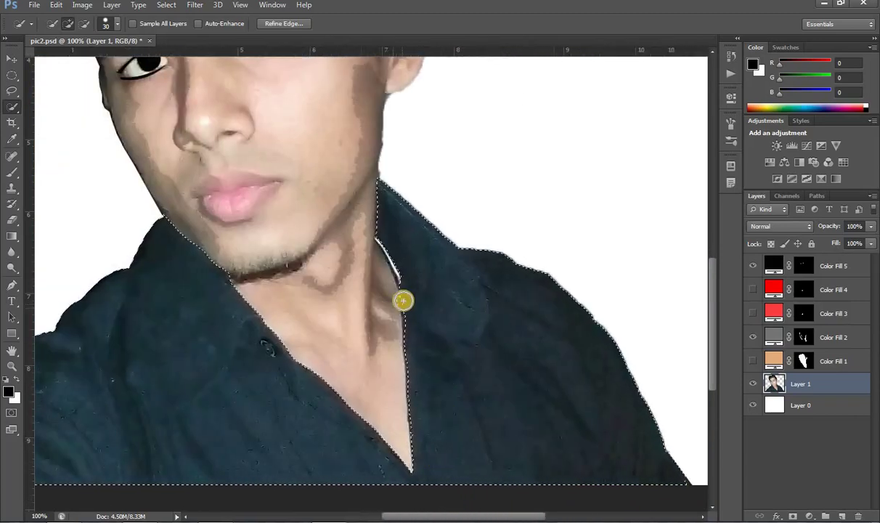
mouse_move(402, 287)
mouse_down()
mouse_move(388, 251)
mouse_move(409, 273)
mouse_move(398, 318)
mouse_up()
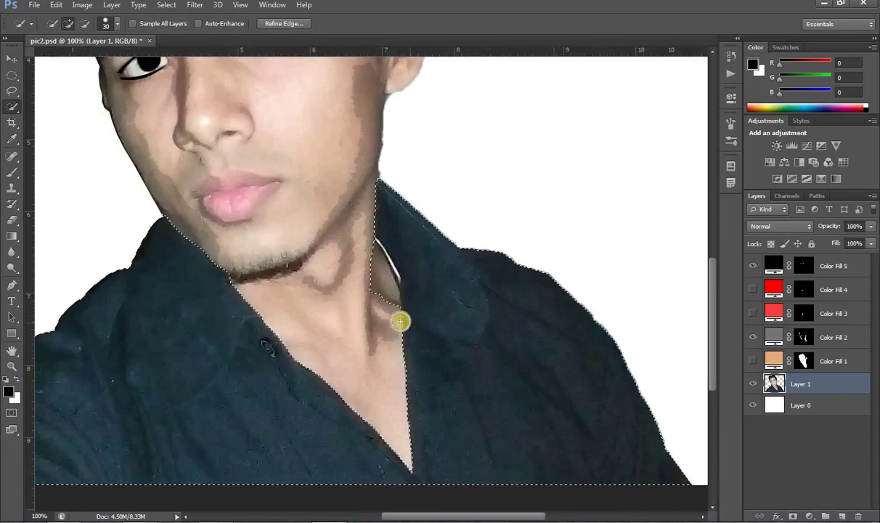
click(85, 23)
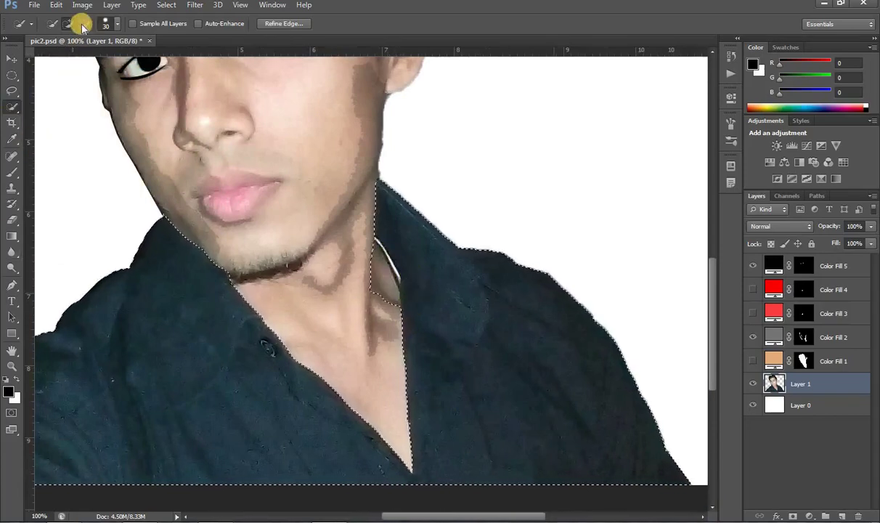
drag(393, 321, 391, 308)
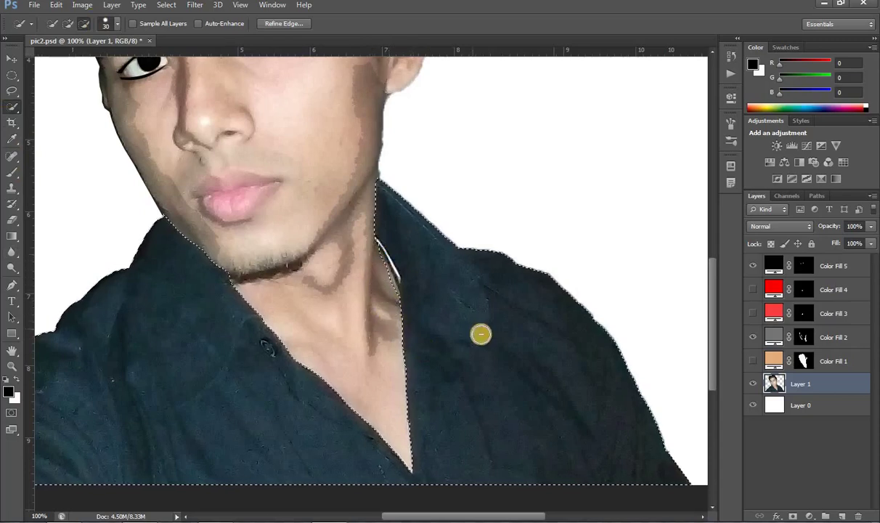
Fill the shirt selection with white on the Color Fill 5 layer mask
click(11, 366)
alt+click(477, 292)
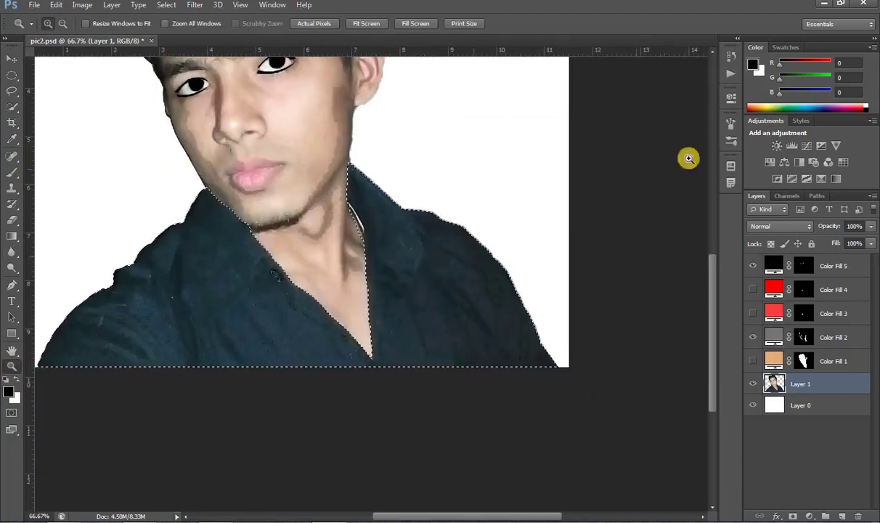
click(801, 265)
key(alt+BackSpace)
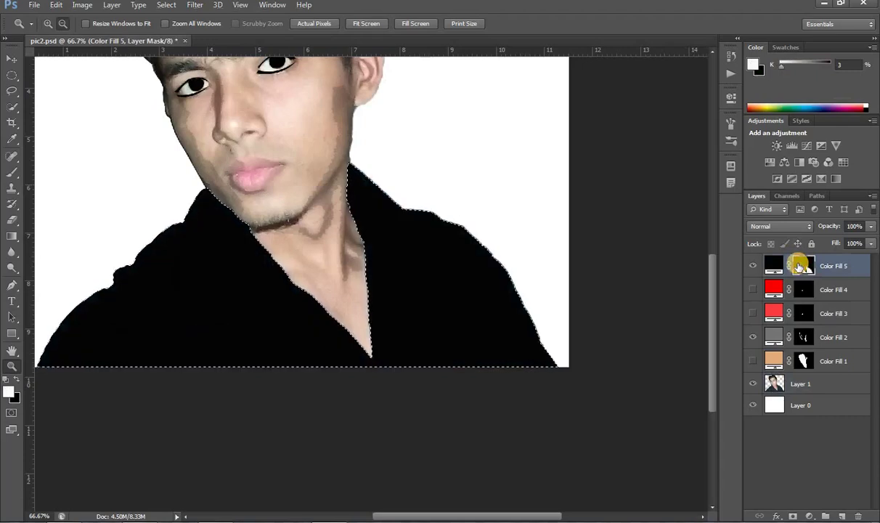
drag(708, 289, 703, 189)
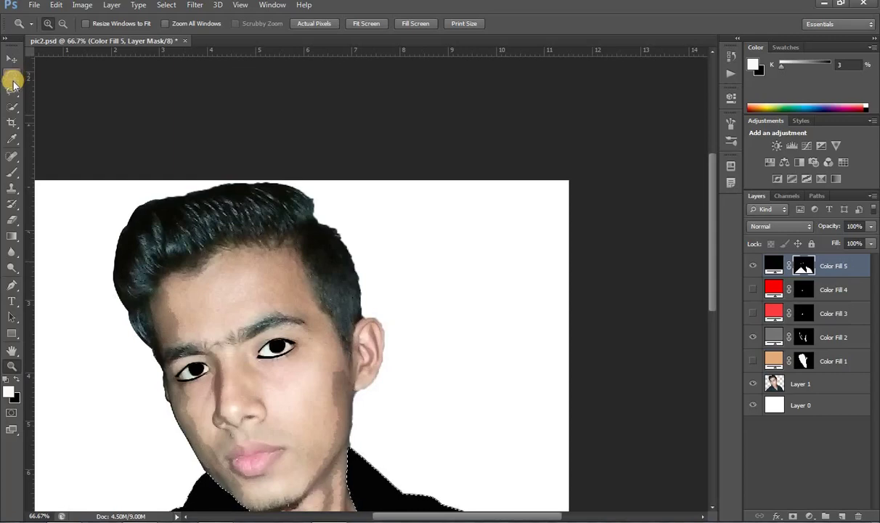
click(11, 109)
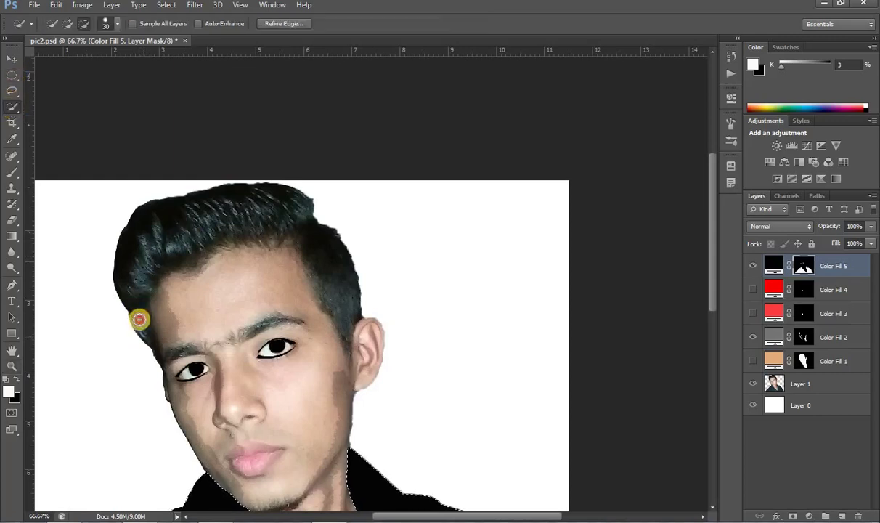
click(71, 24)
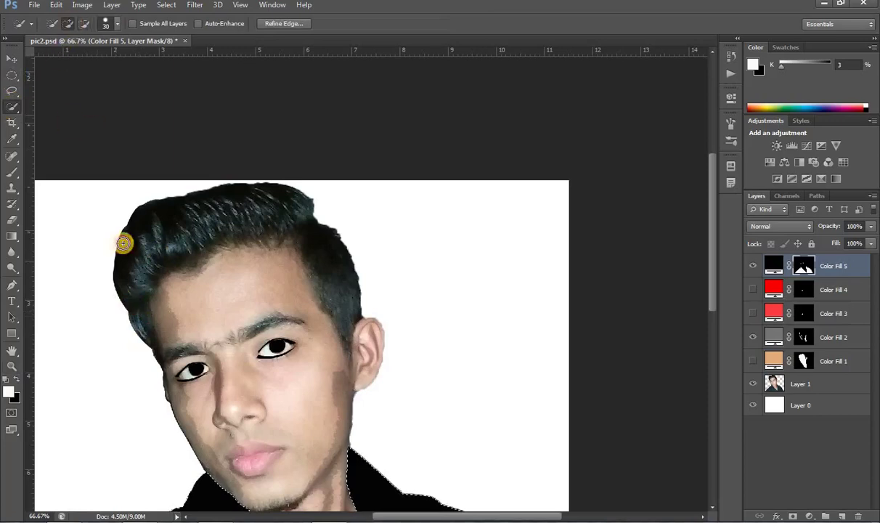
click(136, 309)
mouse_move(129, 275)
mouse_down()
mouse_move(130, 244)
mouse_move(122, 276)
mouse_move(122, 261)
mouse_move(138, 222)
mouse_move(161, 204)
mouse_move(277, 218)
mouse_up()
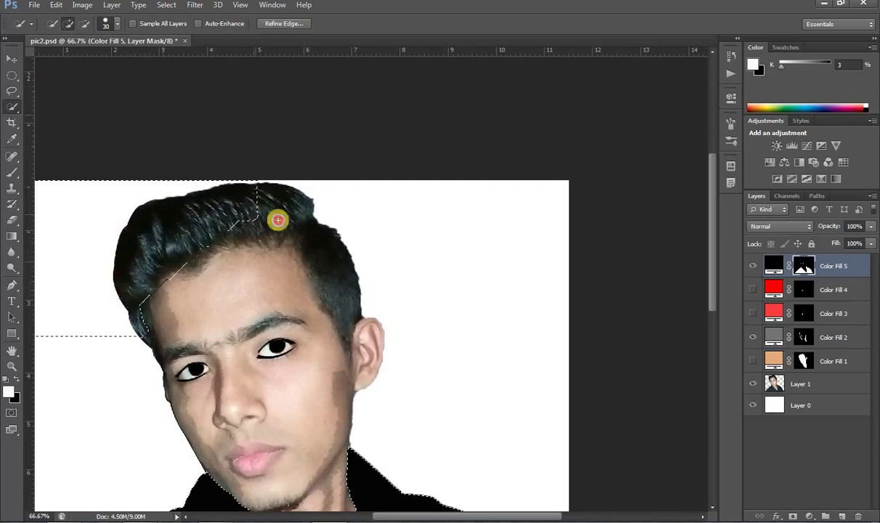
Clear the current selection and select the hair on Layer 1 with the Magic Wand, adding the side hair and hairline areas
click(794, 384)
mouse_move(363, 321)
mouse_down()
mouse_move(335, 272)
mouse_move(277, 219)
mouse_up()
key(ctrl+d)
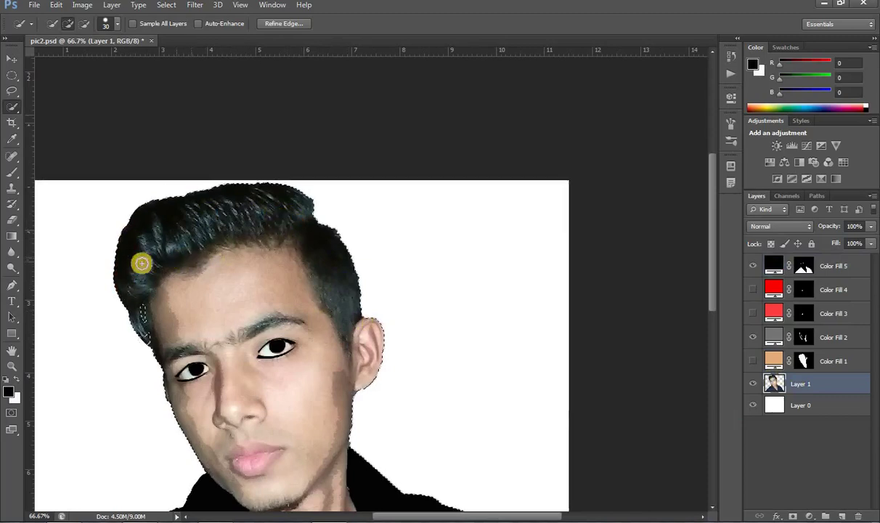
right_click(11, 107)
click(59, 115)
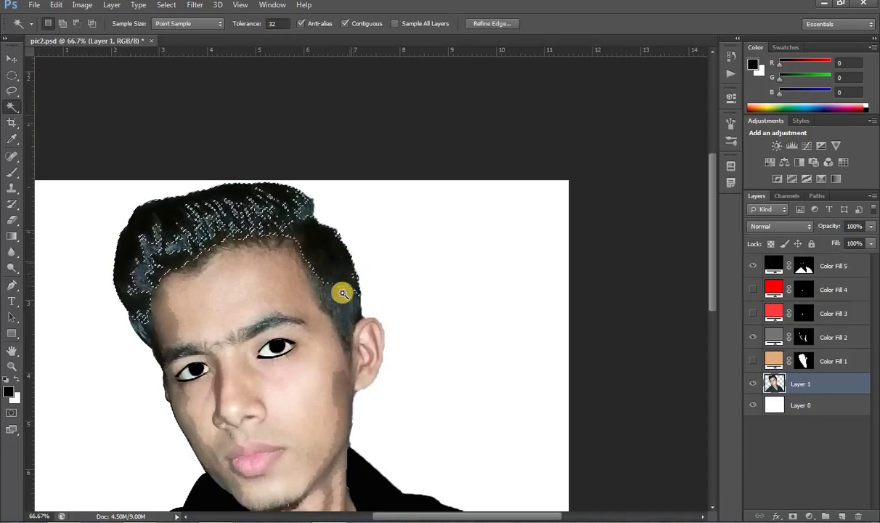
key(shift)
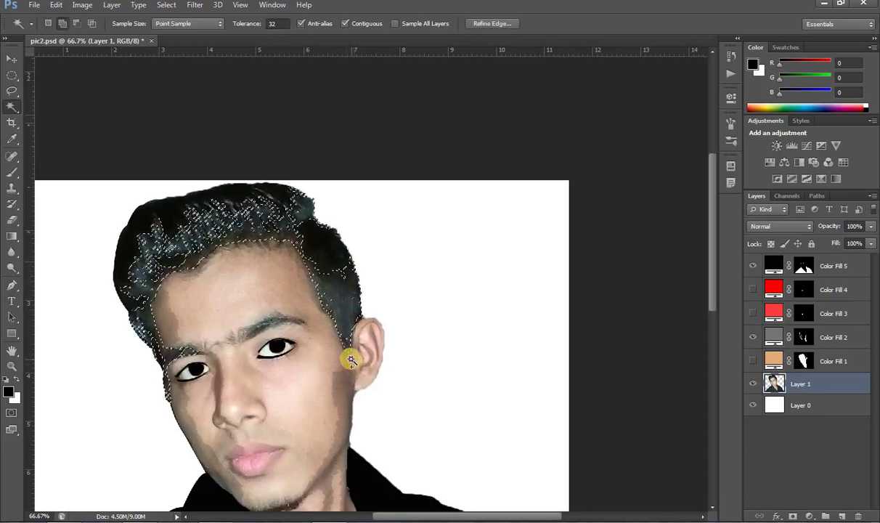
shift+click(351, 360)
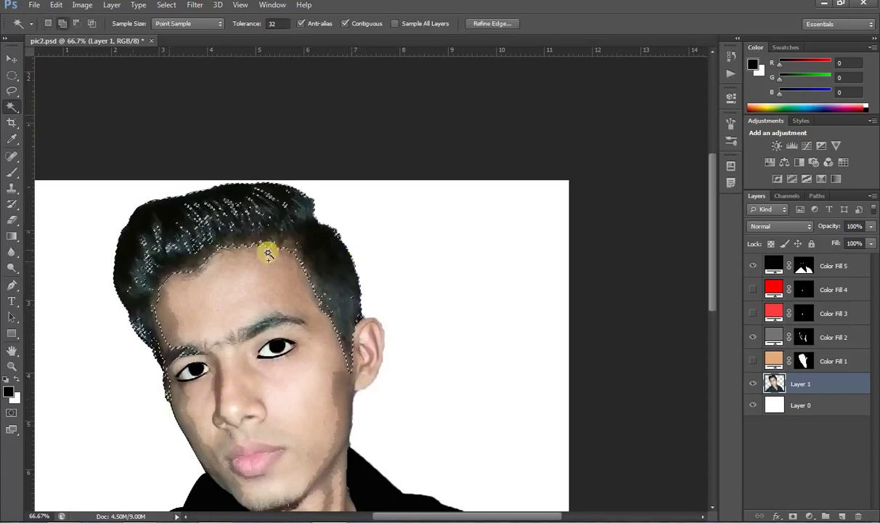
shift+click(328, 249)
Clean up the hair selection with the Quick Selection tool, adding missed strands and removing the parts that spill onto the face
drag(12, 109, 39, 117)
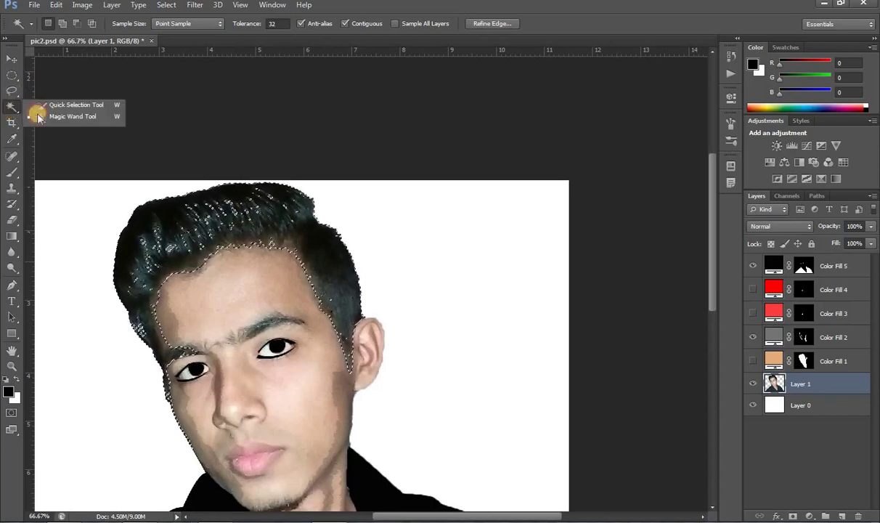
click(44, 107)
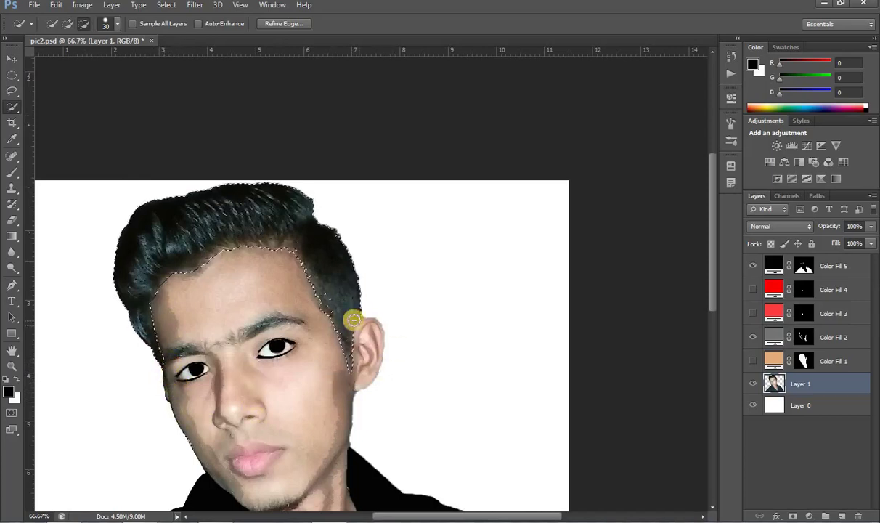
click(68, 24)
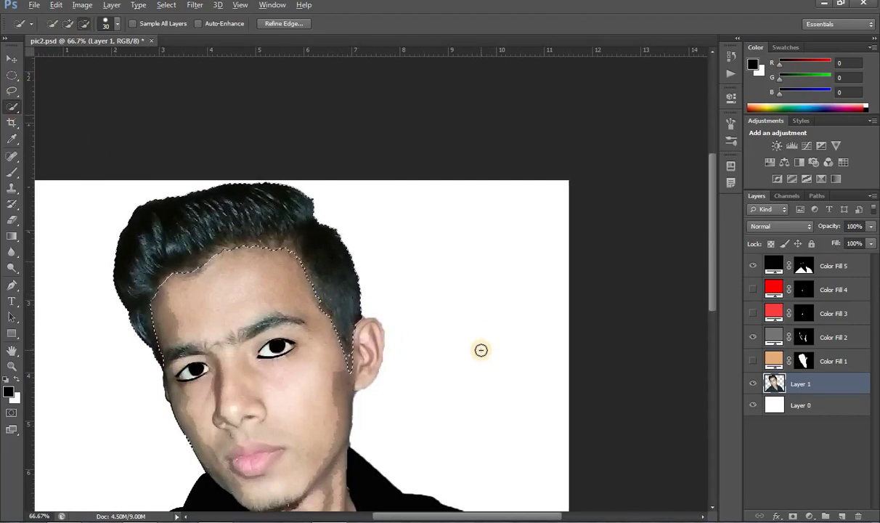
Fill the hair selection with white on the Color Fill 5 layer mask and clear the selection
click(803, 264)
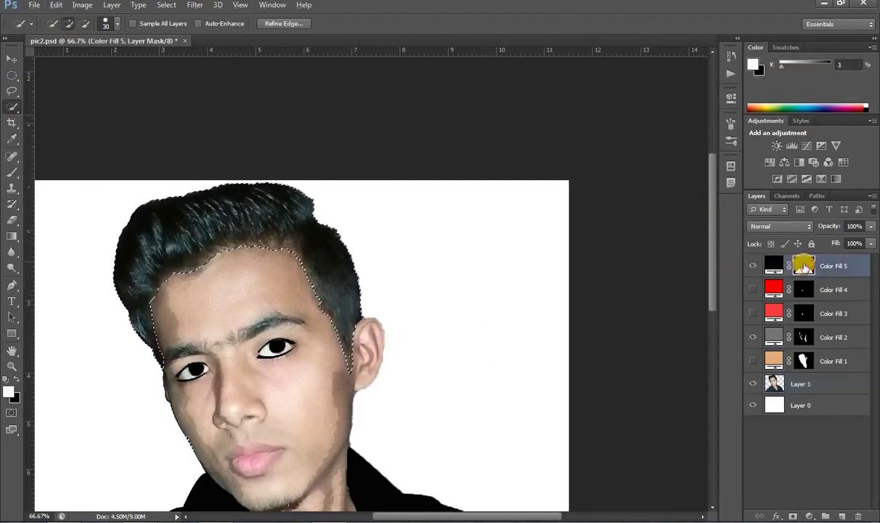
key(alt+BackSpace)
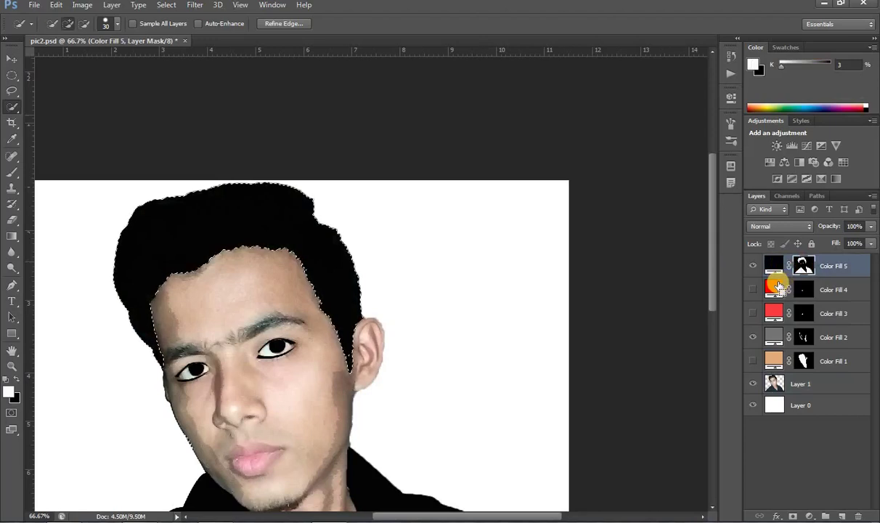
key(ctrl+d)
Trace a closed, curved Pen tool path around the eyebrow on the visible ear's side of the face
click(11, 366)
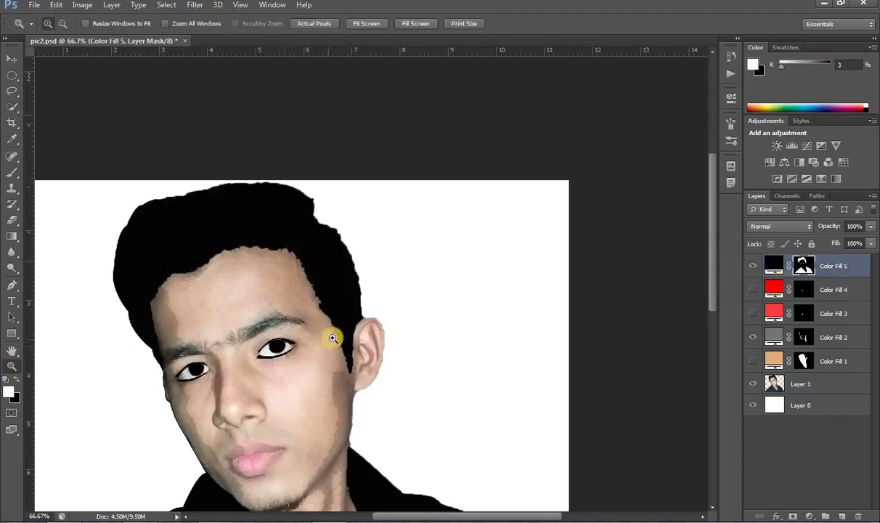
click(246, 322)
click(225, 311)
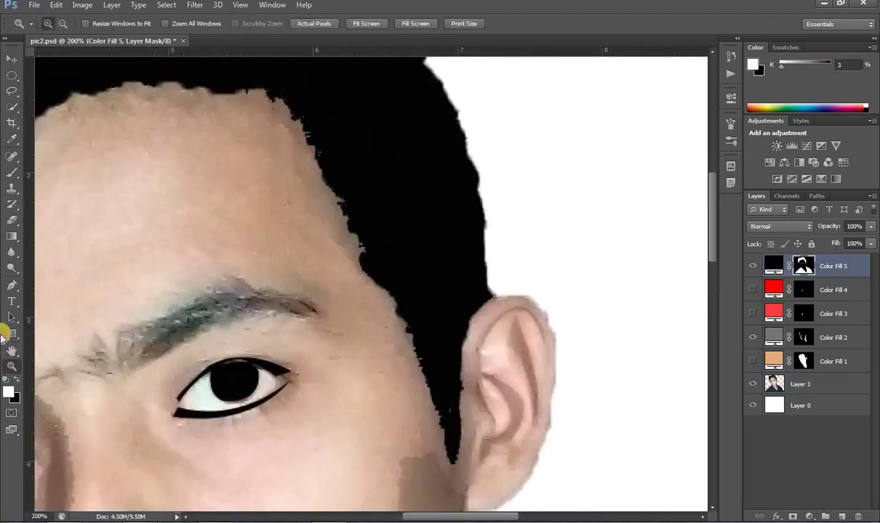
click(12, 285)
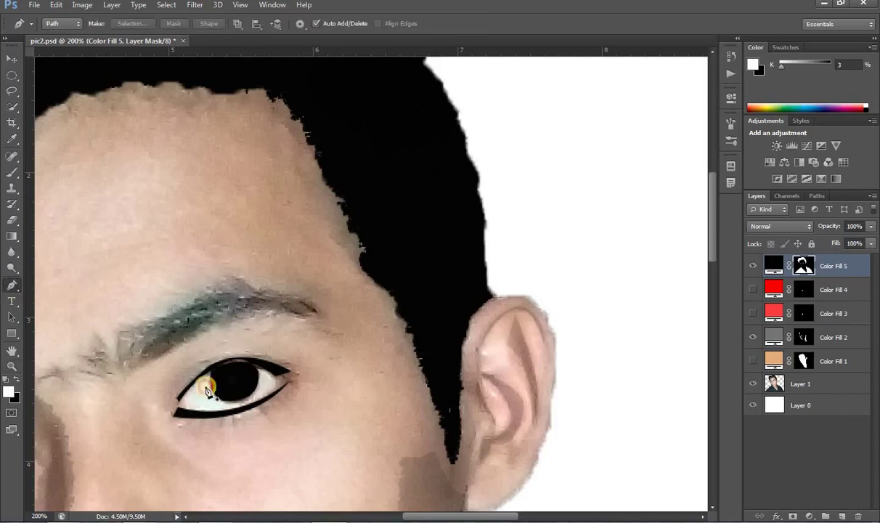
click(126, 376)
drag(245, 316, 277, 319)
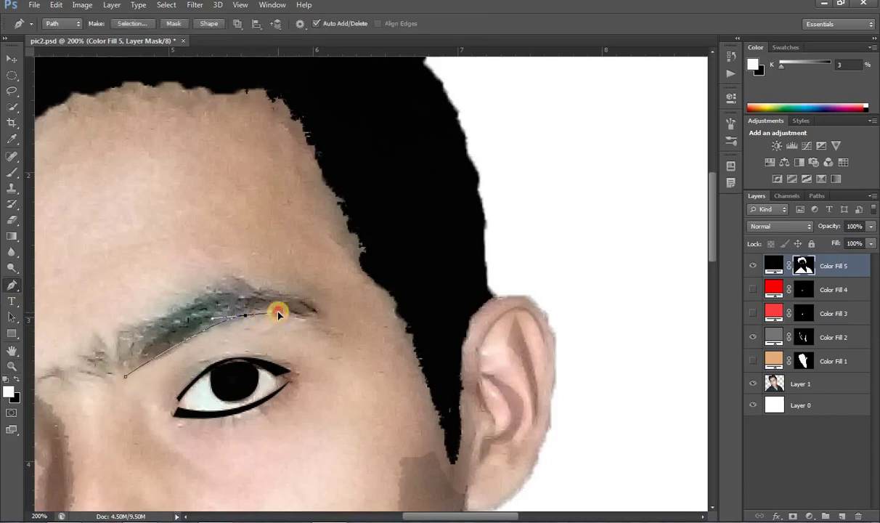
alt+click(246, 315)
drag(314, 322, 336, 338)
alt+click(316, 324)
drag(300, 298, 276, 292)
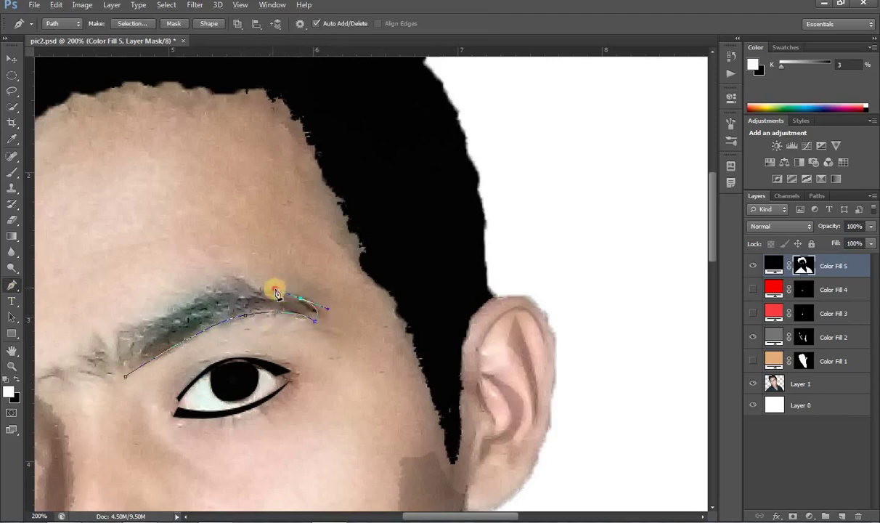
alt+click(300, 299)
drag(164, 316, 120, 392)
alt+click(163, 315)
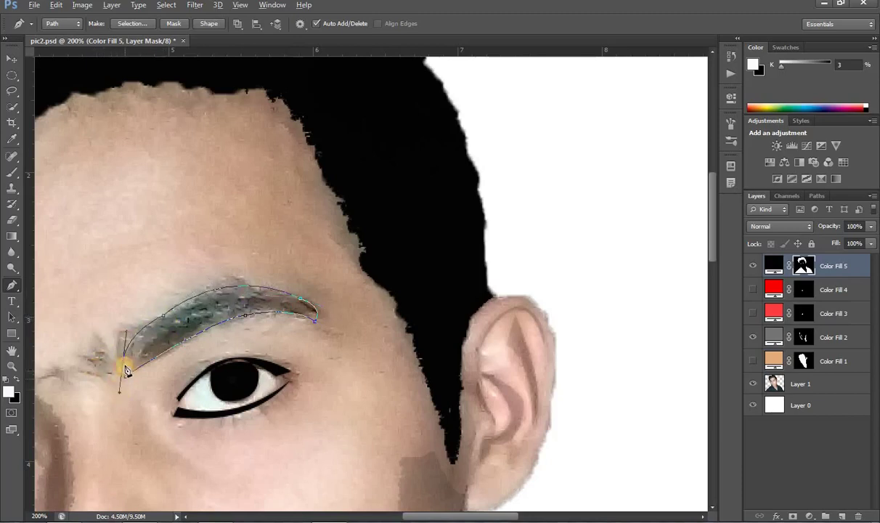
alt+click(124, 364)
Trace a second closed Pen tool path around the other eyebrow, following its lower edge, outer end and upper arch
drag(116, 405, 476, 314)
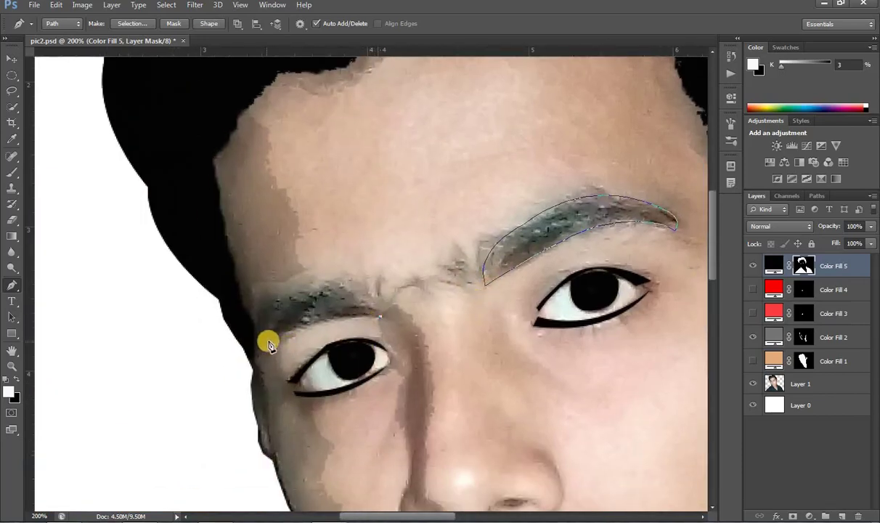
drag(269, 341, 240, 366)
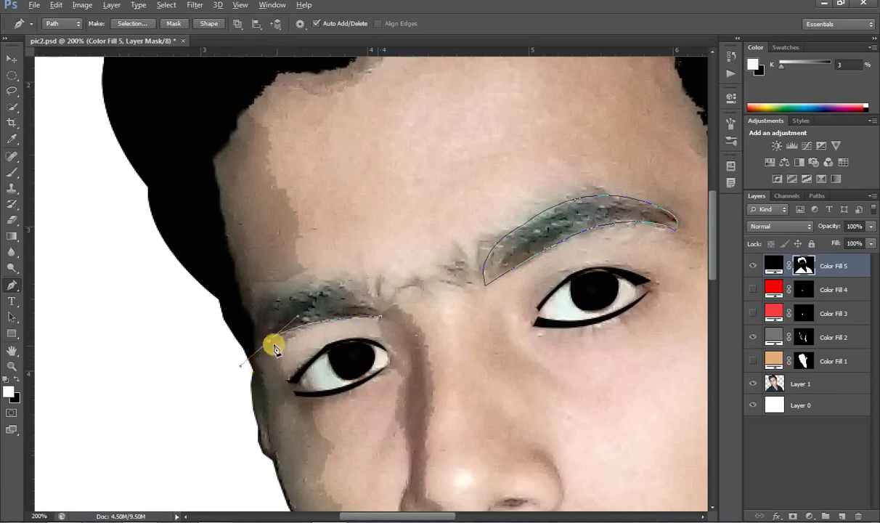
alt+click(269, 342)
drag(262, 336, 260, 316)
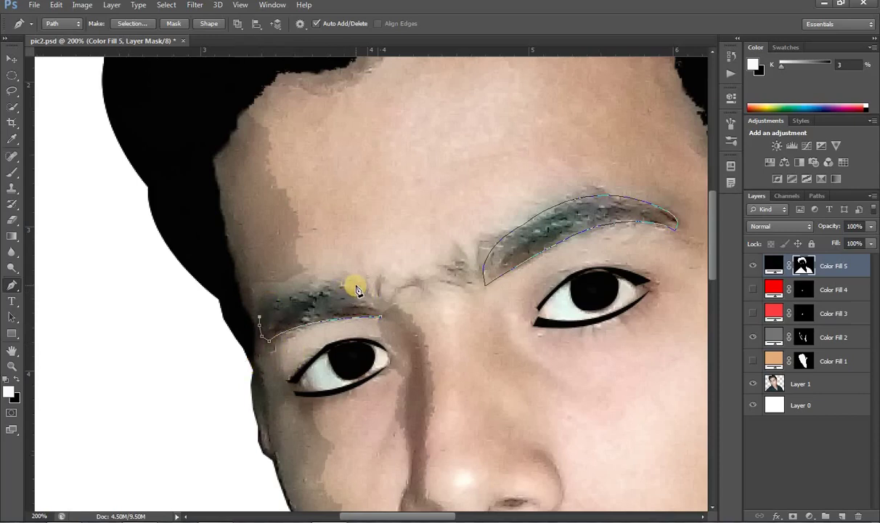
drag(356, 286, 408, 303)
alt+click(356, 286)
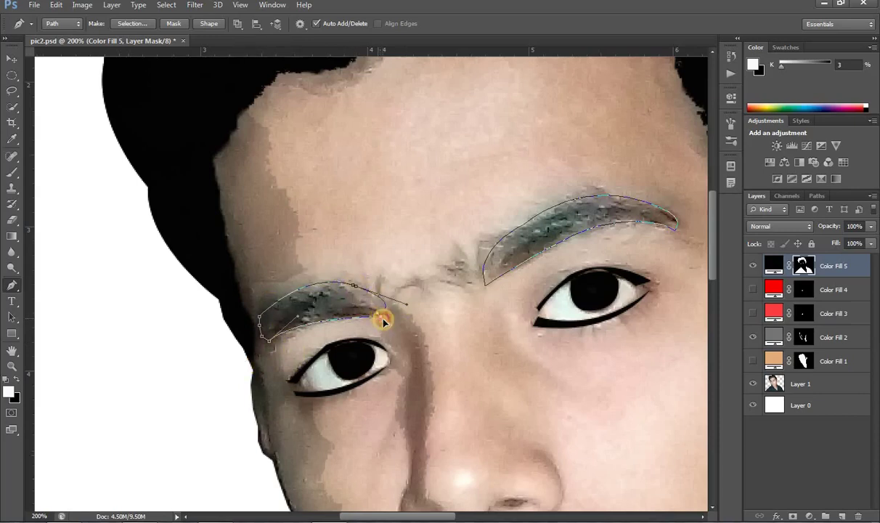
click(382, 318)
alt+click(356, 287)
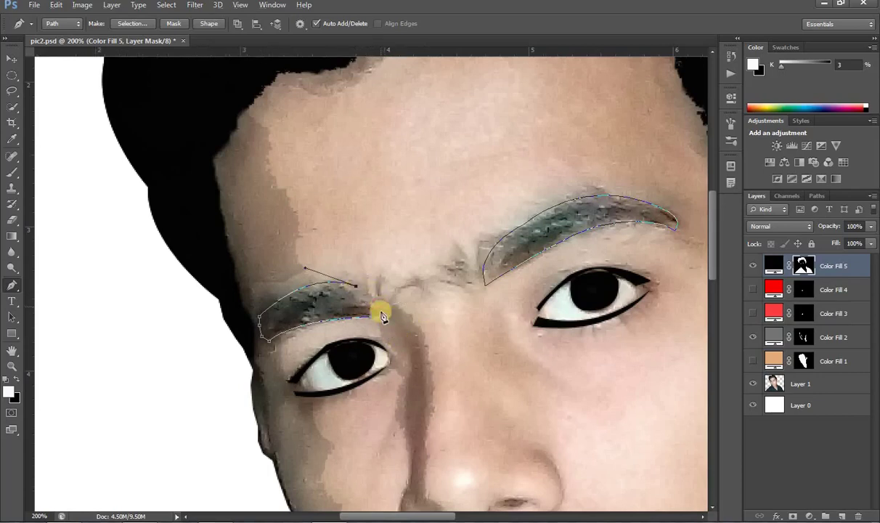
click(375, 308)
Outline the dark nostril opening on the visible ear's side with a small closed Pen tool path
scroll(452, 369, down, 6)
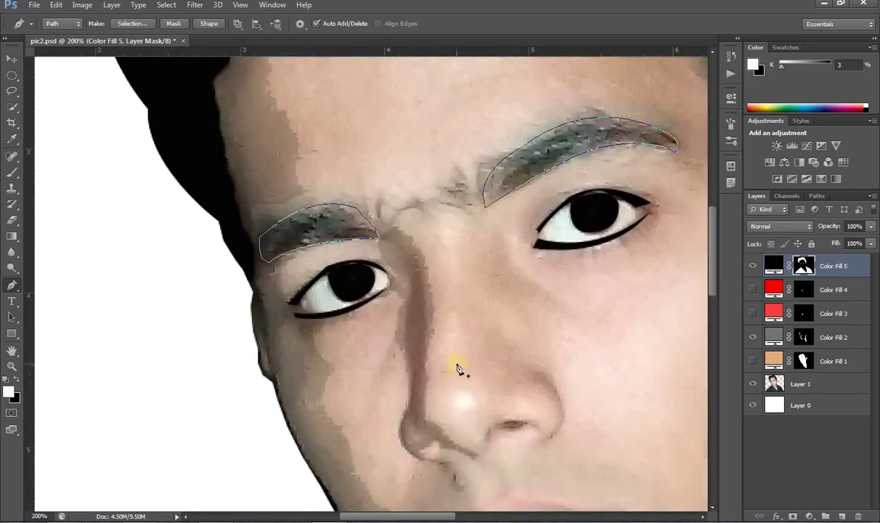
click(497, 272)
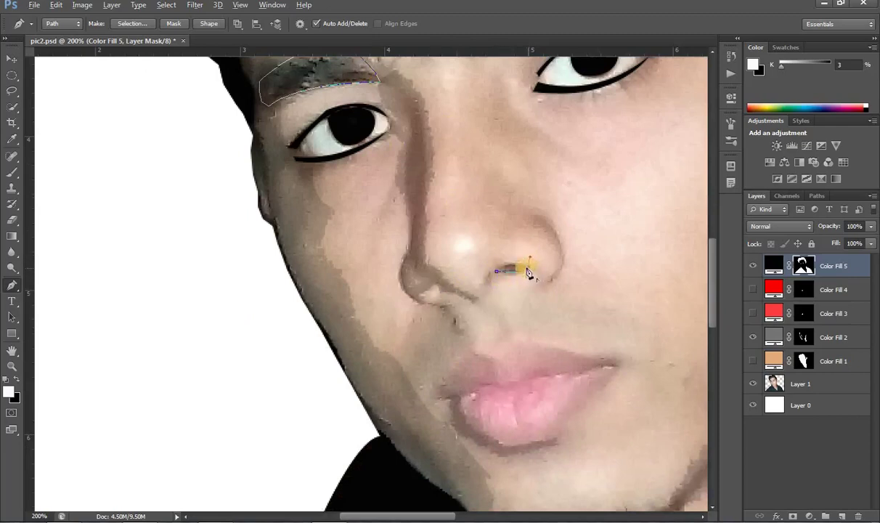
click(499, 271)
ctrl+click(488, 283)
Draw a thin crescent-shaped closed path along the outer curve of the nose wing beside the outlined nostril
click(533, 227)
click(551, 279)
drag(530, 317, 526, 320)
alt+click(552, 280)
drag(496, 186, 486, 178)
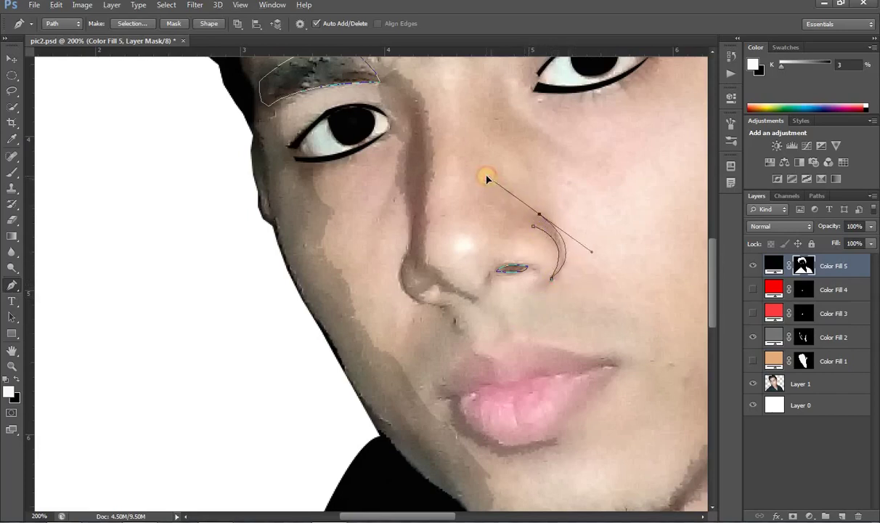
alt+click(539, 216)
click(527, 217)
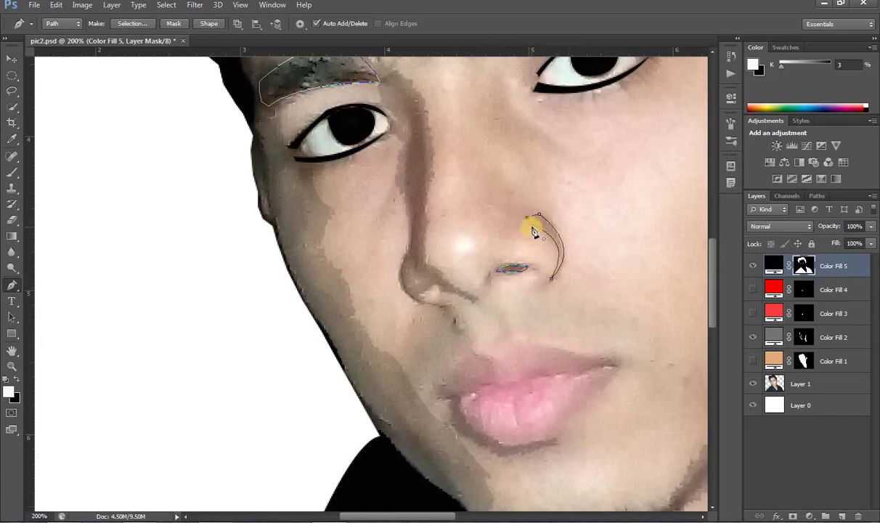
drag(534, 231, 539, 241)
Trace the chin beard with closely spaced Pen tool points along its upper and lower edges and close the path
scroll(509, 333, down, 5)
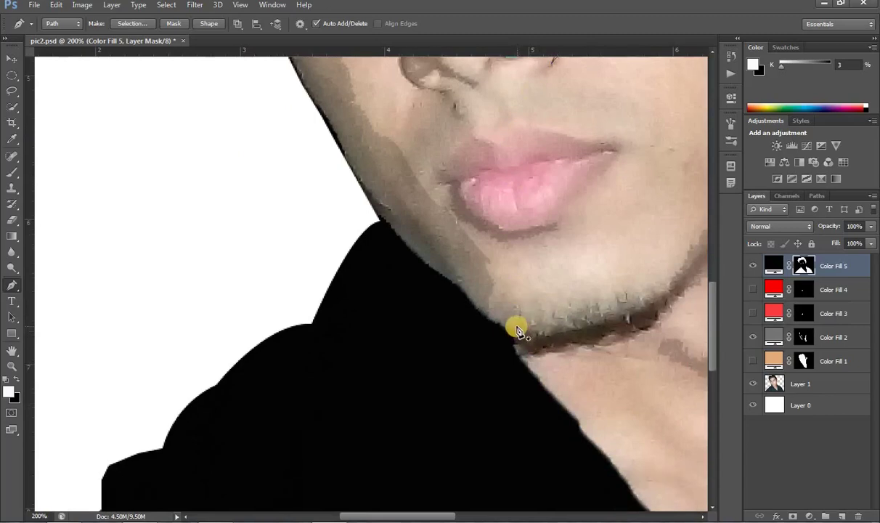
click(510, 306)
click(520, 308)
click(530, 306)
click(544, 302)
click(554, 298)
click(574, 295)
click(590, 291)
click(619, 283)
click(639, 281)
click(656, 281)
click(667, 282)
click(671, 295)
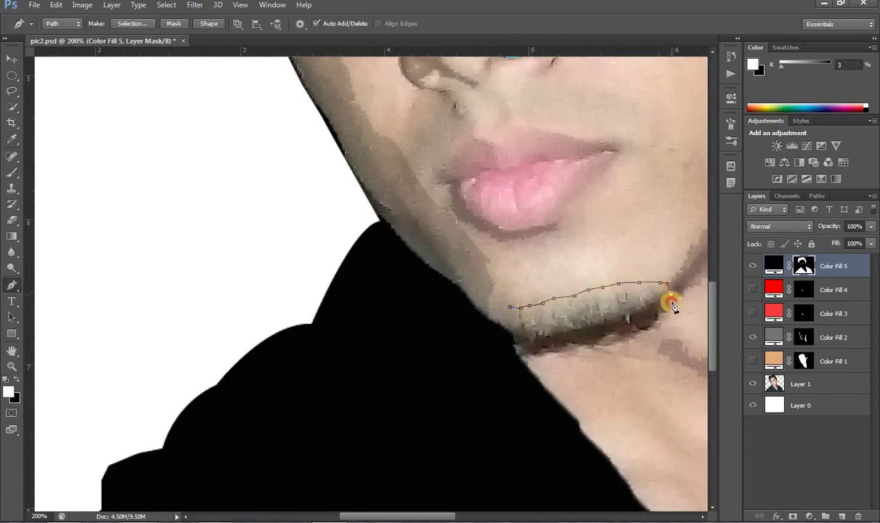
click(671, 316)
click(666, 319)
click(660, 323)
click(650, 329)
click(636, 336)
click(625, 342)
click(618, 345)
click(604, 347)
click(557, 352)
click(536, 355)
click(522, 355)
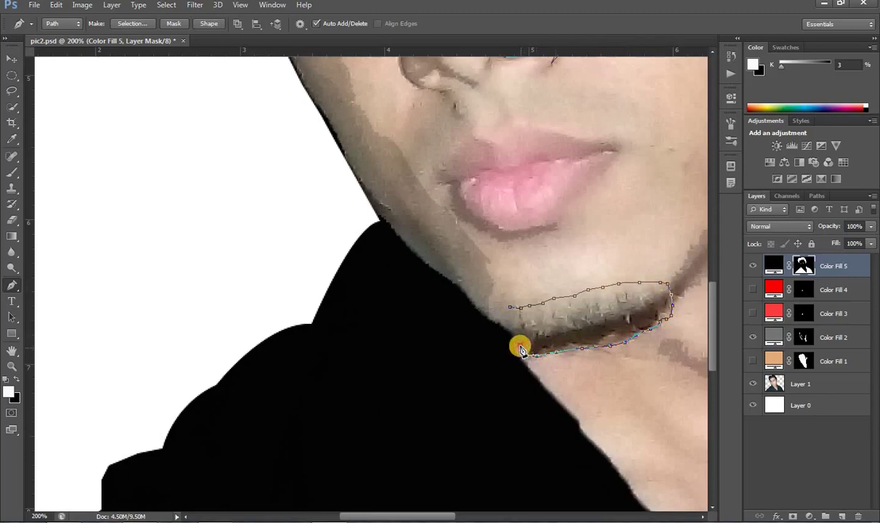
click(516, 340)
click(516, 327)
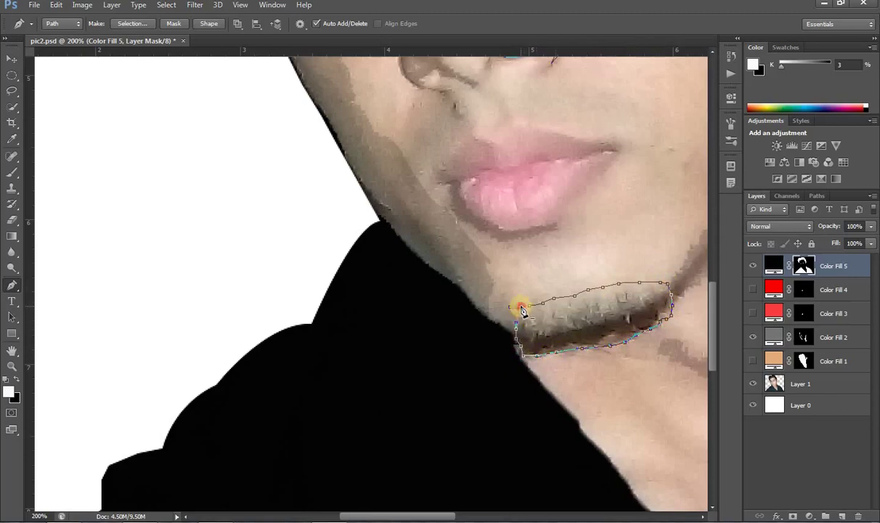
click(513, 313)
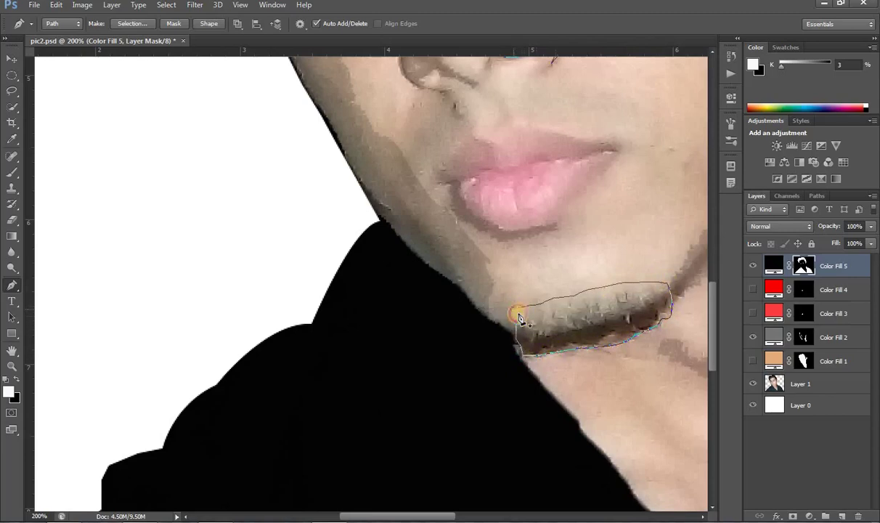
Convert the eyebrow, nose and beard paths into a new selection and fill it with white on the Color Fill 5 mask
right_click(610, 318)
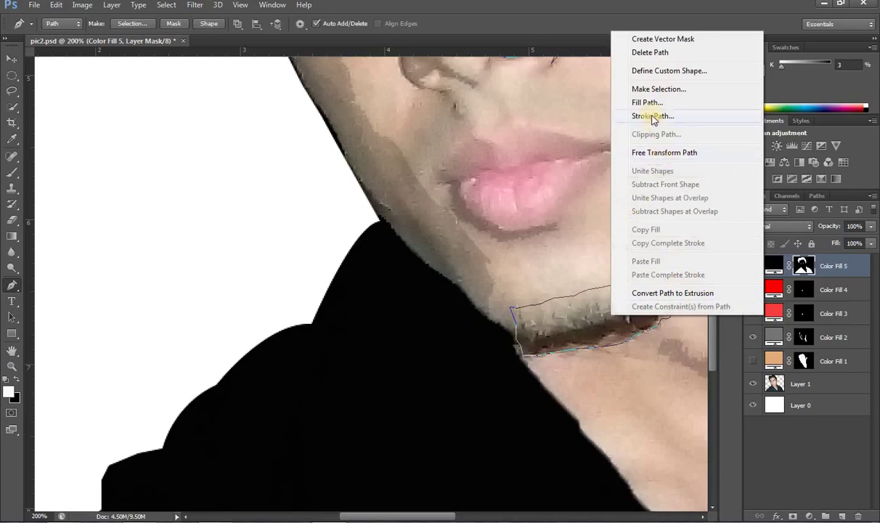
click(657, 89)
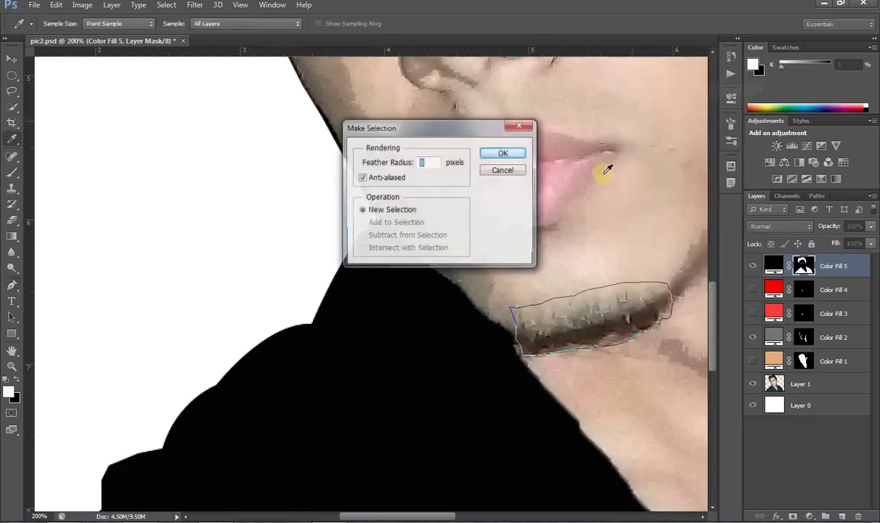
click(501, 154)
click(11, 365)
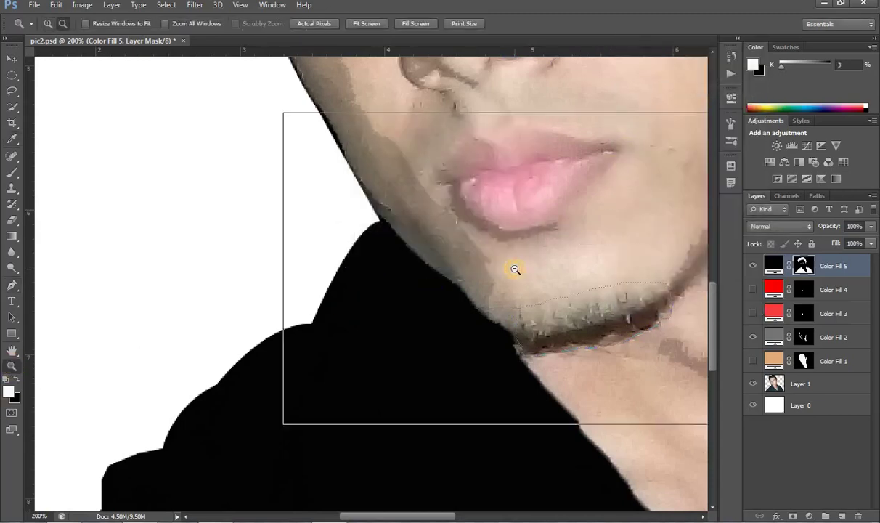
alt+click(579, 256)
alt+click(579, 257)
alt+click(639, 363)
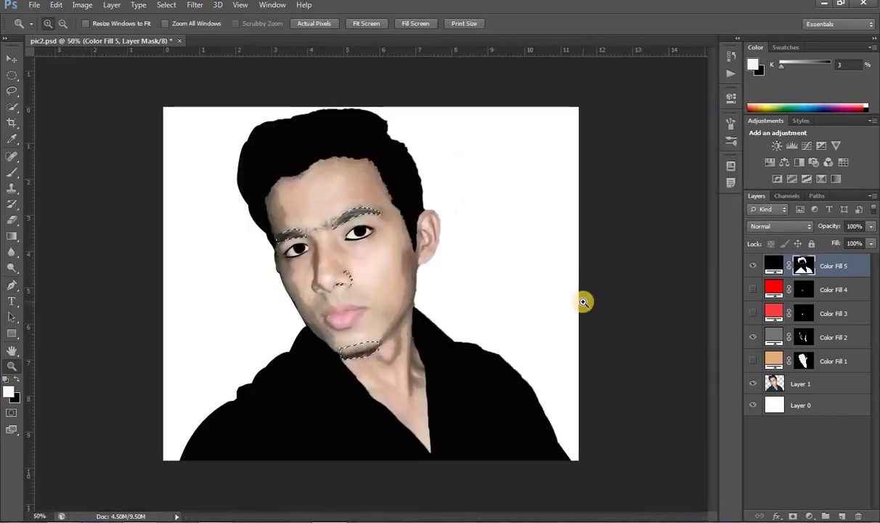
key(alt+BackSpace)
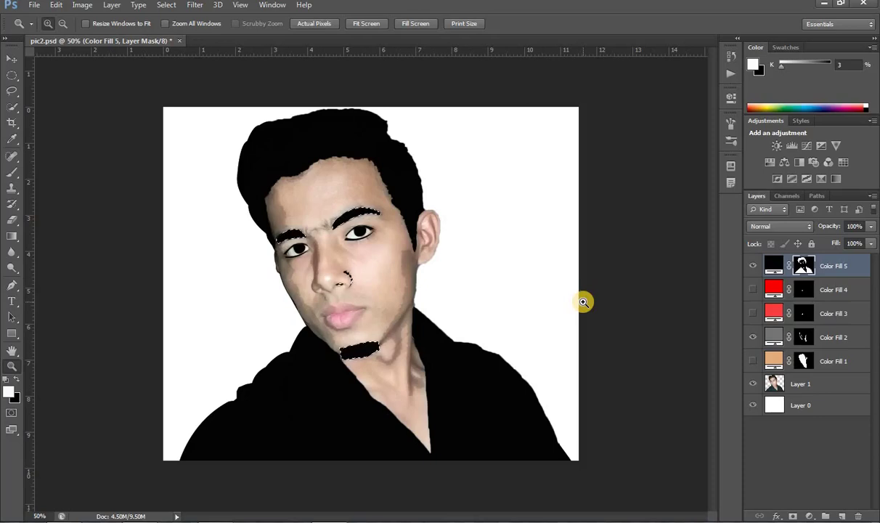
Clear the selection and use the Eraser on the Color Fill 5 mask to trim the beard's pointed corner and fill the gap beside the shirt
click(351, 354)
click(351, 354)
click(330, 363)
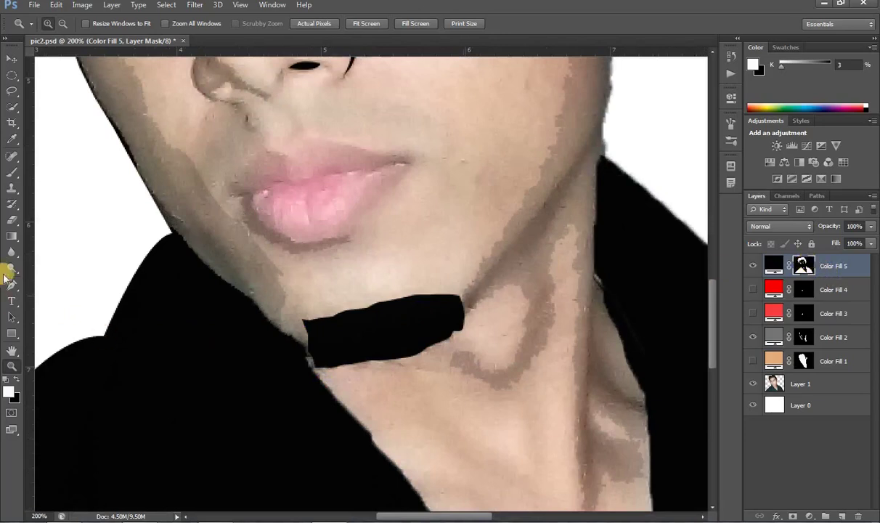
click(17, 379)
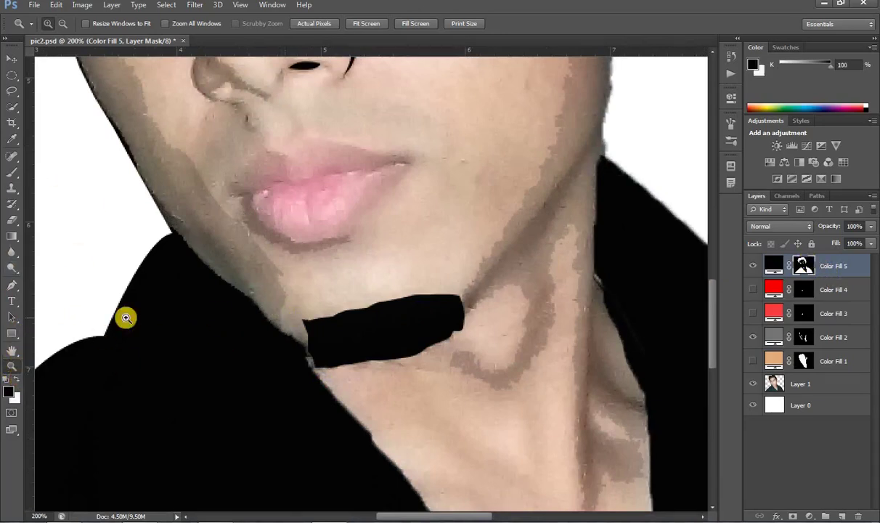
click(12, 219)
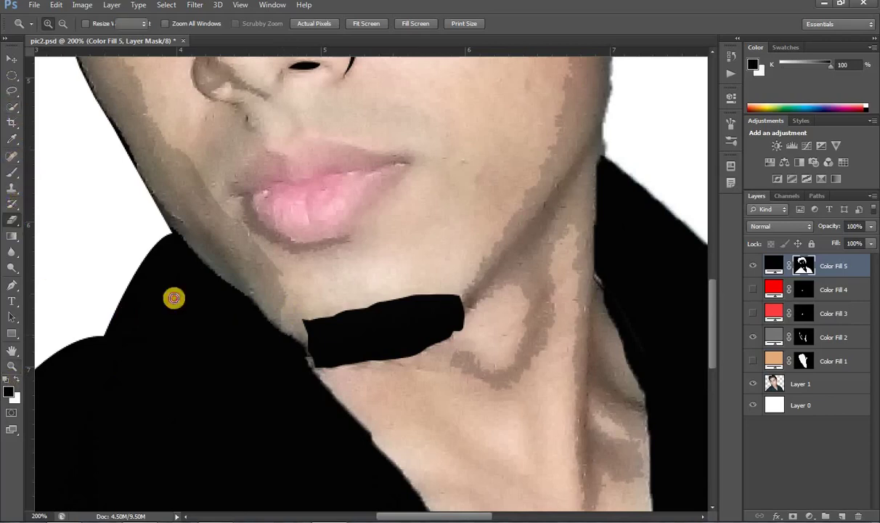
drag(300, 317, 304, 322)
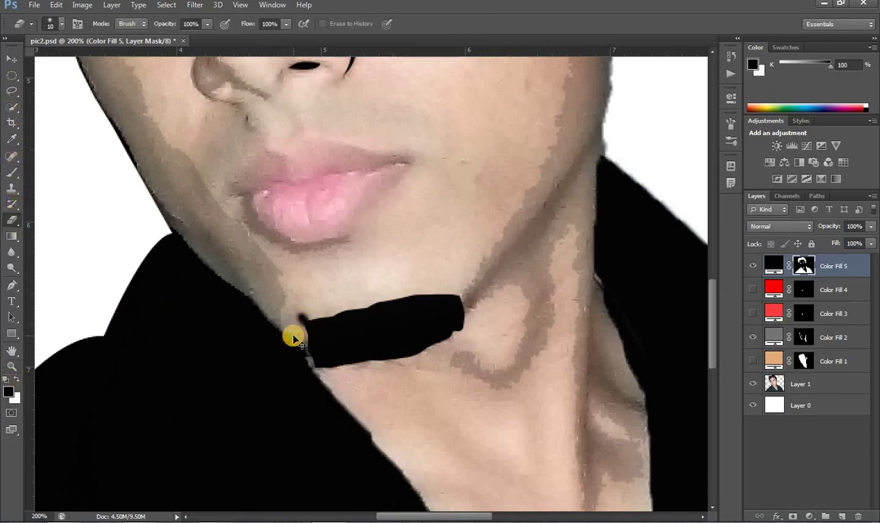
click(16, 377)
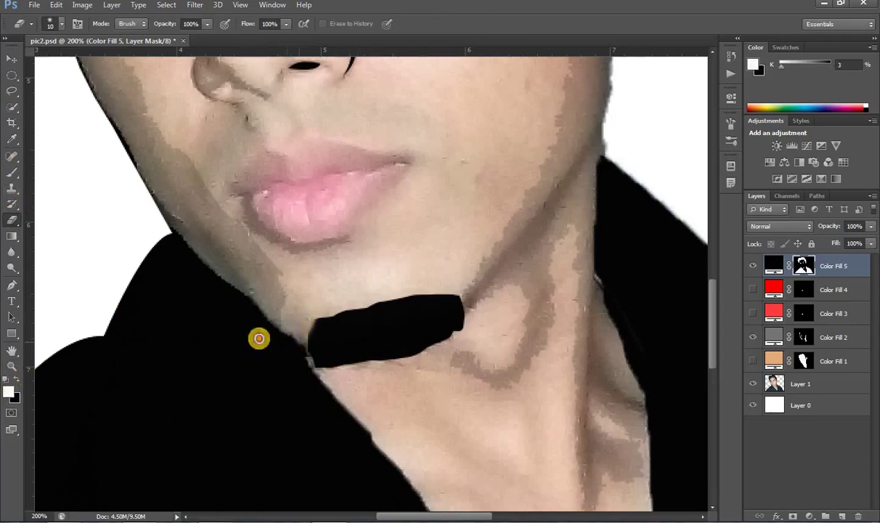
click(16, 378)
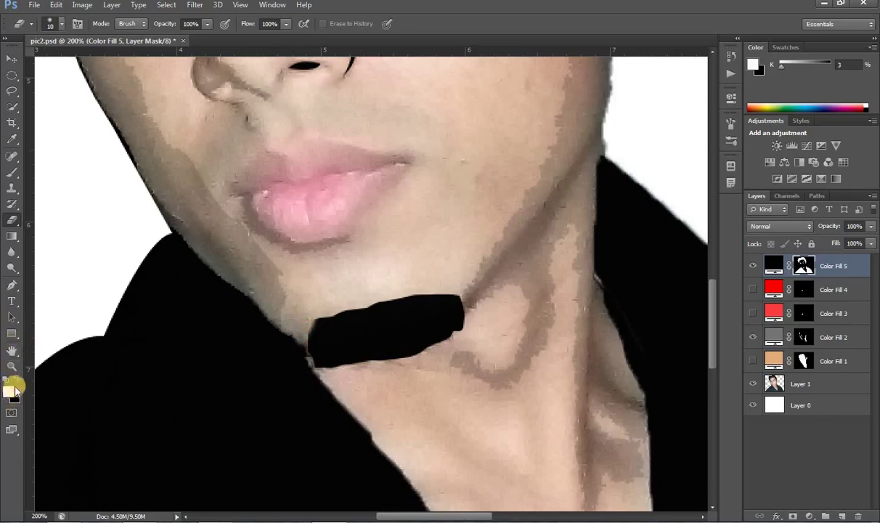
click(136, 359)
mouse_move(136, 359)
mouse_down()
mouse_move(306, 351)
mouse_move(317, 324)
mouse_move(309, 356)
mouse_move(327, 356)
mouse_up()
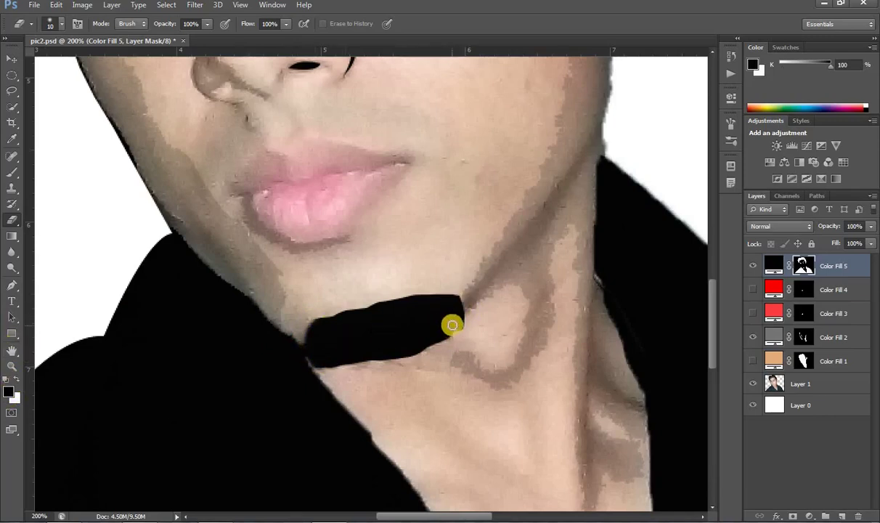
click(12, 367)
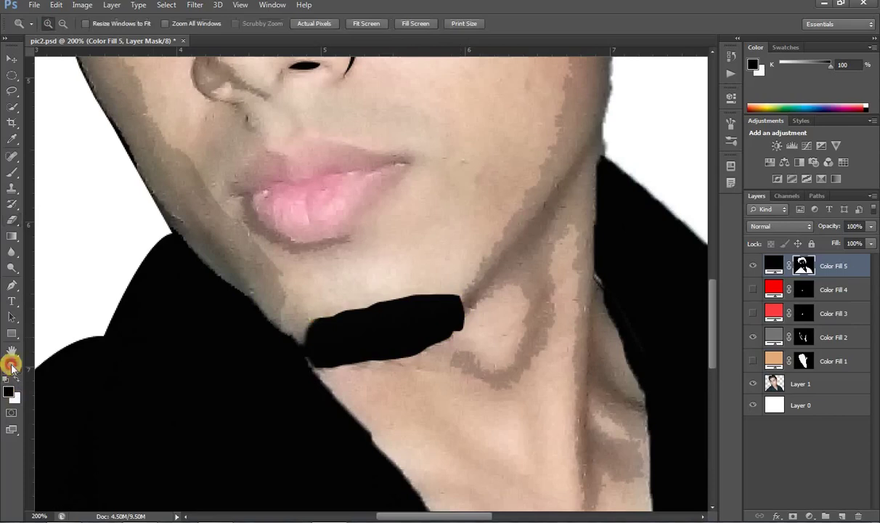
alt+click(349, 243)
alt+click(418, 228)
alt+click(448, 209)
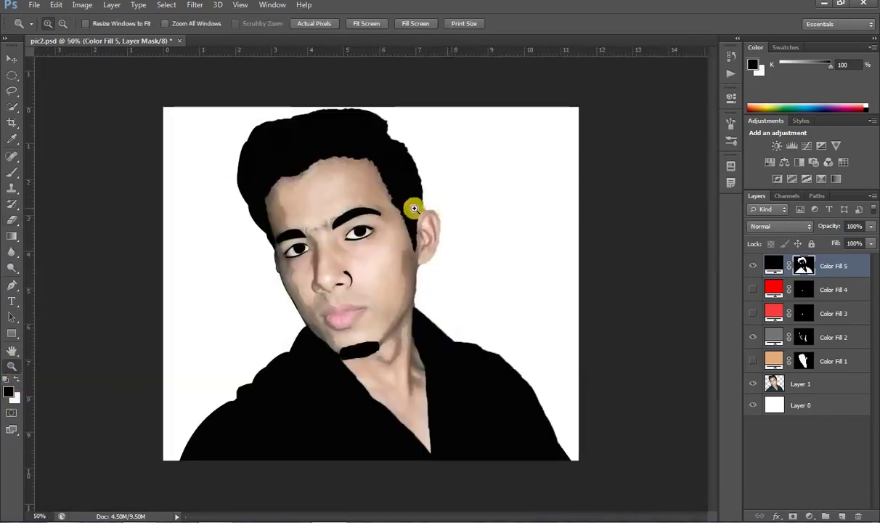
click(353, 224)
click(350, 231)
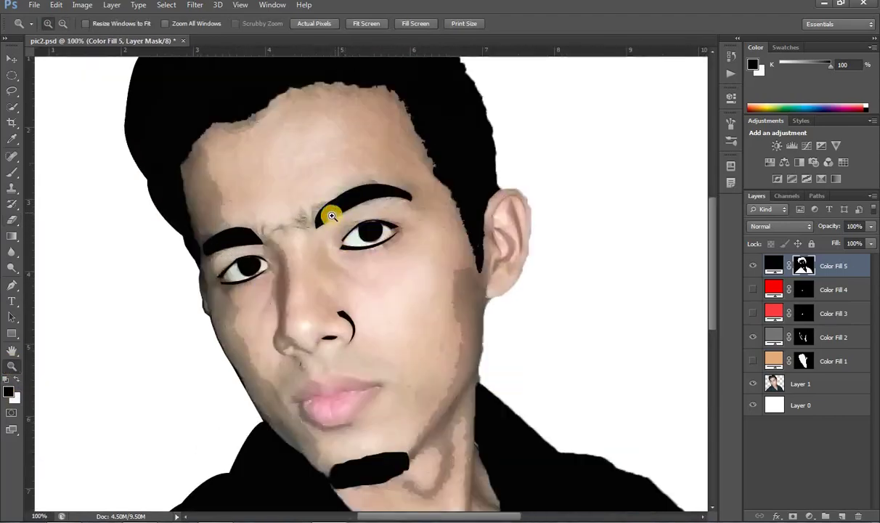
Draw small curved crease shapes between the eyebrows as closed paths with the Pen tool
click(305, 216)
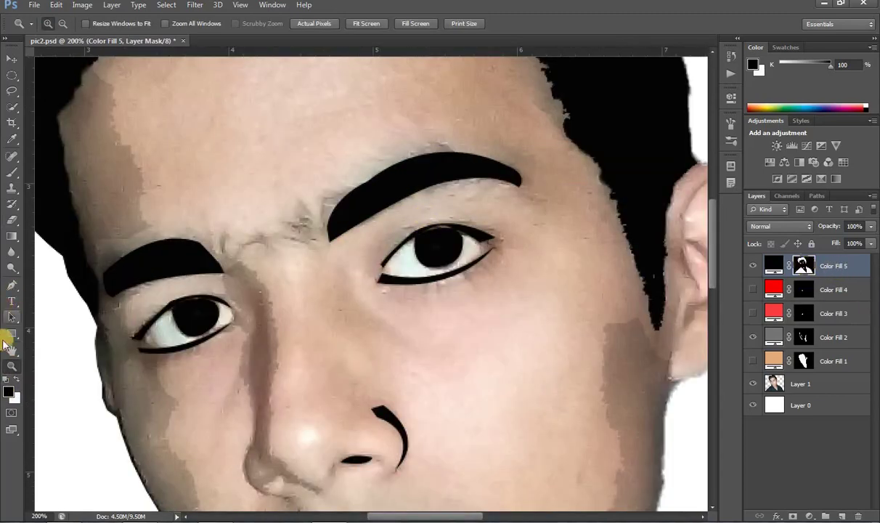
click(11, 286)
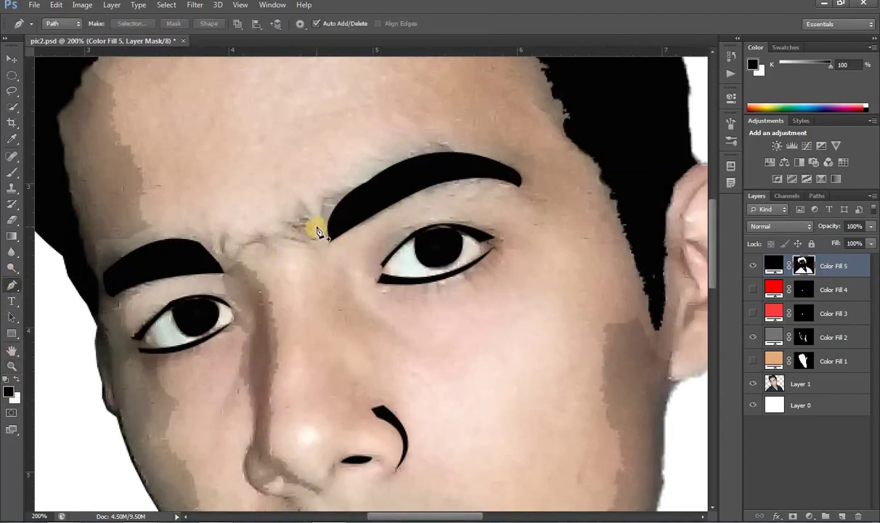
drag(318, 231, 298, 215)
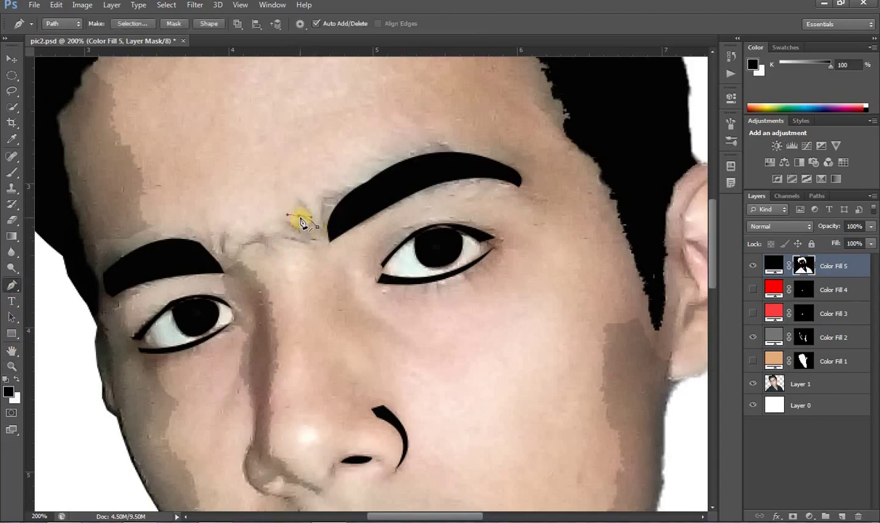
alt+click(318, 231)
drag(319, 231, 316, 237)
click(293, 224)
drag(243, 245, 271, 256)
click(255, 246)
ctrl+click(226, 260)
drag(230, 240, 232, 274)
Convert the crease paths into a new selection with 0-pixel feather and fill it with white on the Color Fill 5 mask
right_click(307, 220)
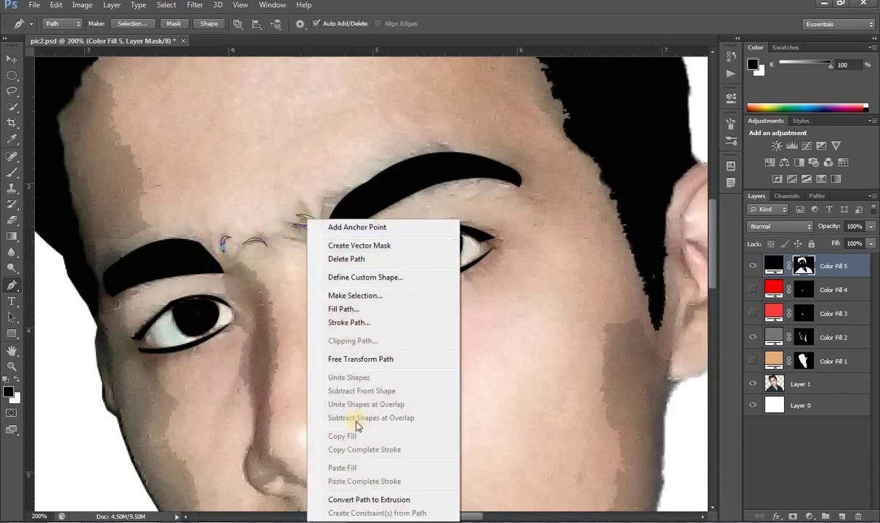
click(340, 293)
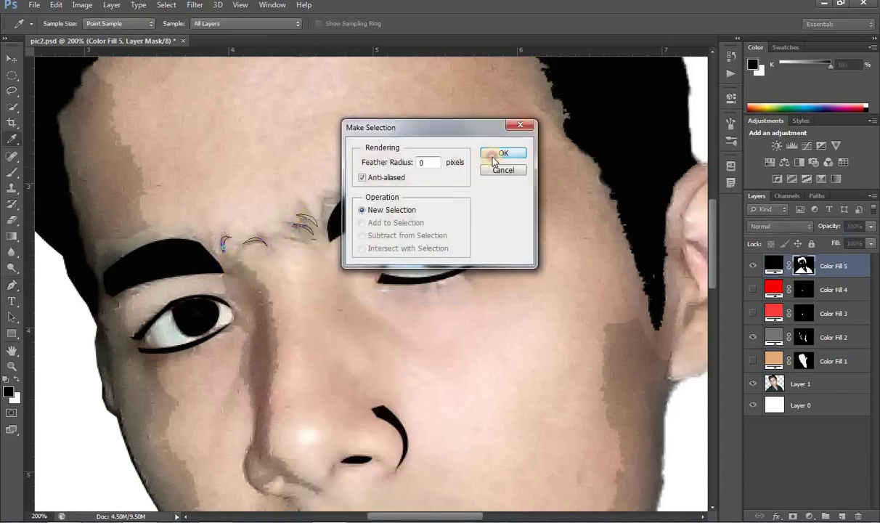
click(500, 154)
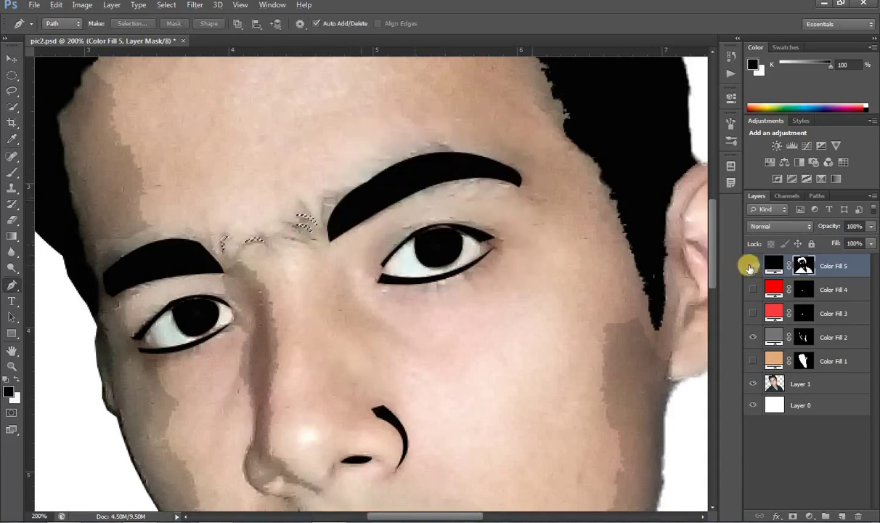
click(803, 265)
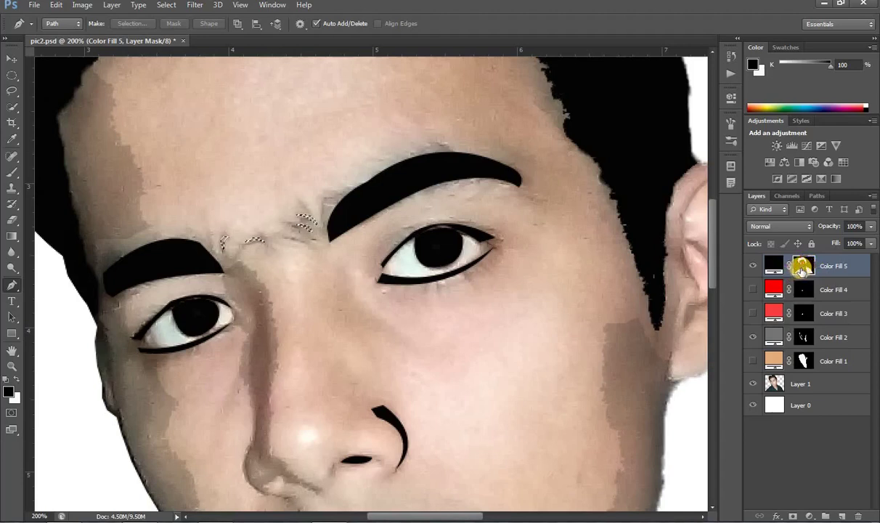
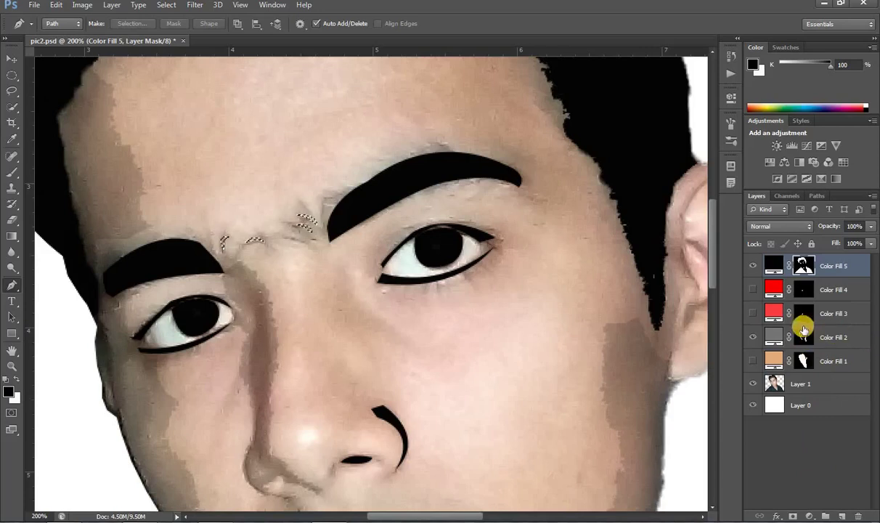
click(16, 378)
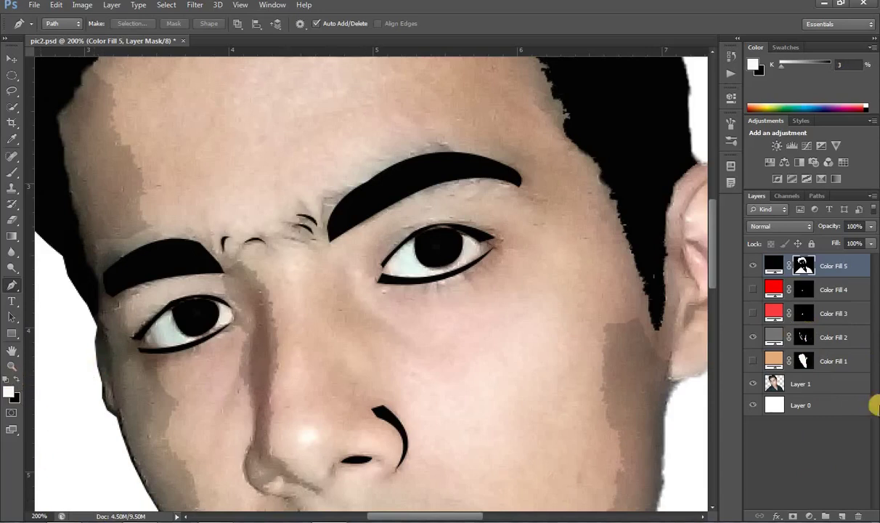
Add a near-white solid color fill layer (fefbfb) above Color Fill 5 and invert its mask to black
click(809, 515)
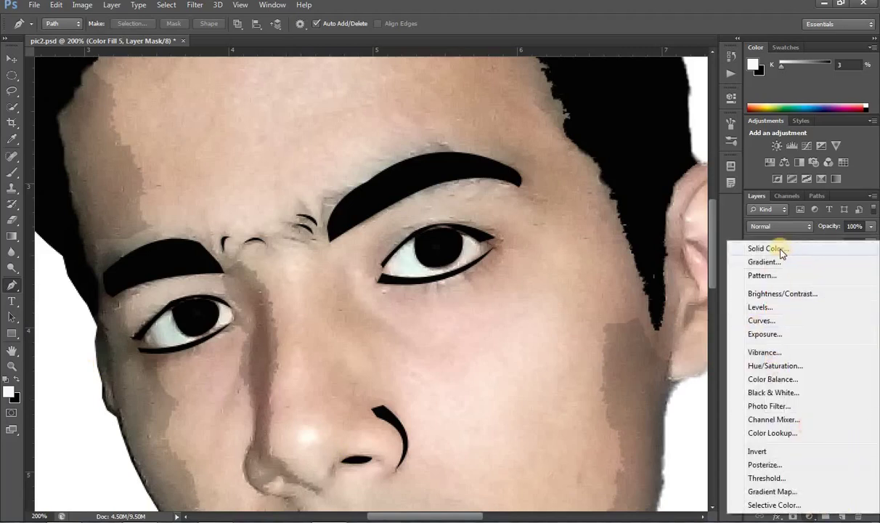
click(748, 249)
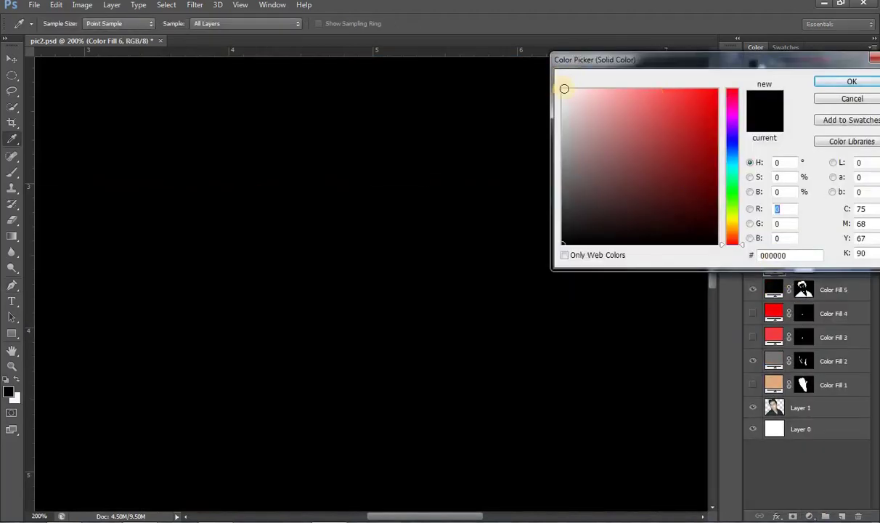
click(564, 89)
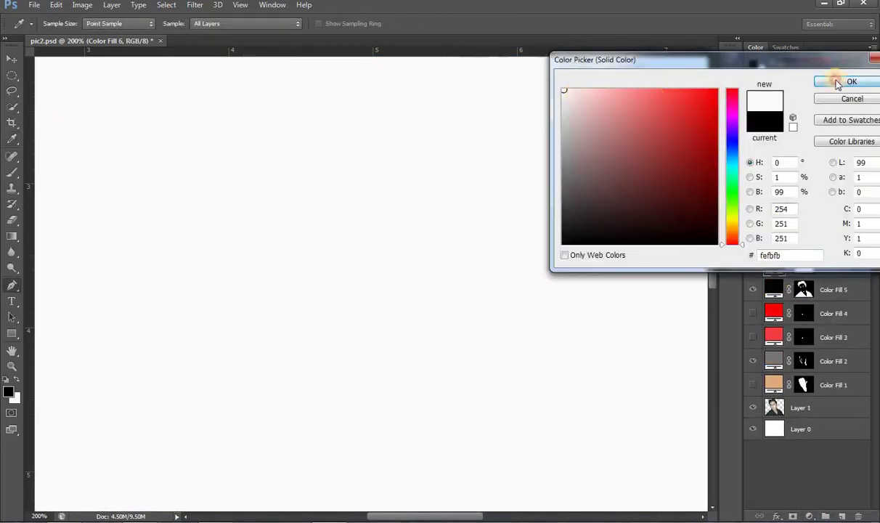
click(847, 82)
click(802, 267)
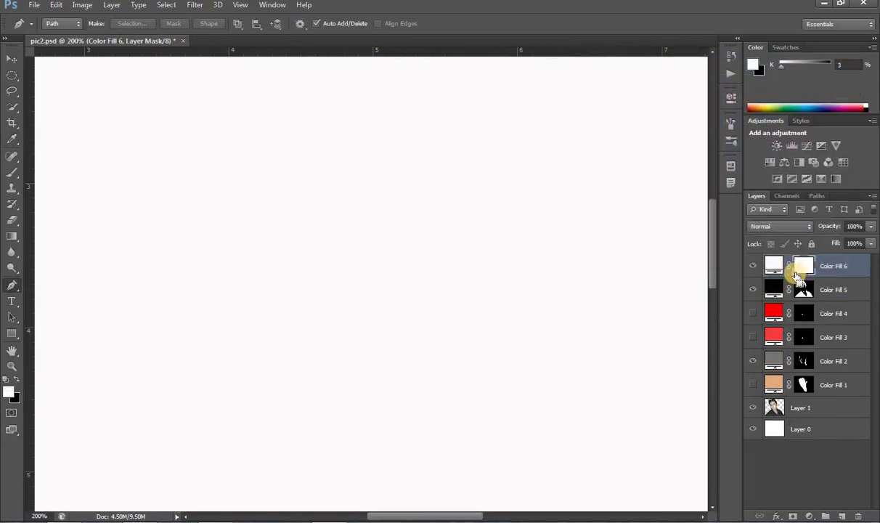
key(ctrl+i)
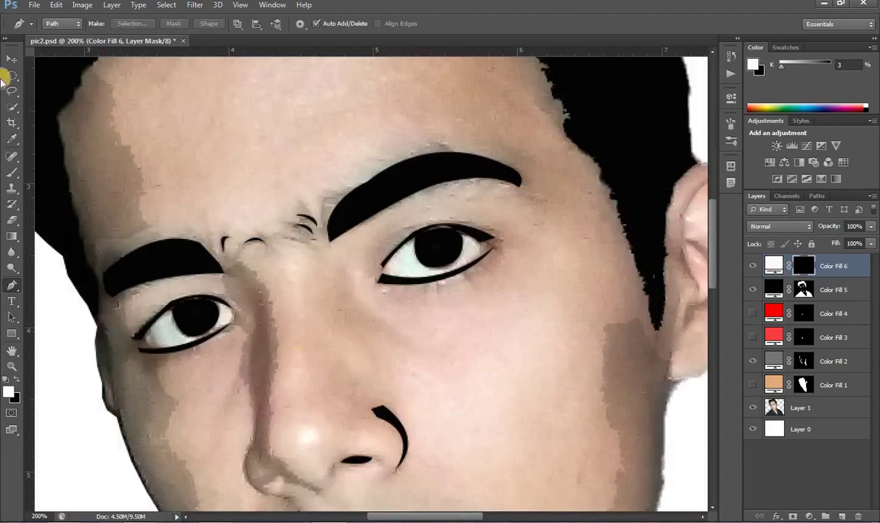
Trace the visible eyeball under the higher, longer eyebrow with the Pen tool and close the path
click(383, 278)
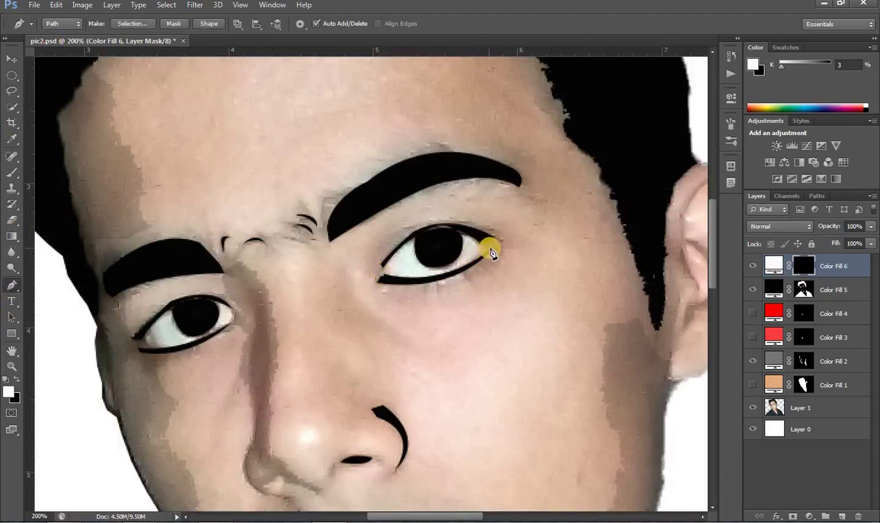
drag(492, 249, 532, 207)
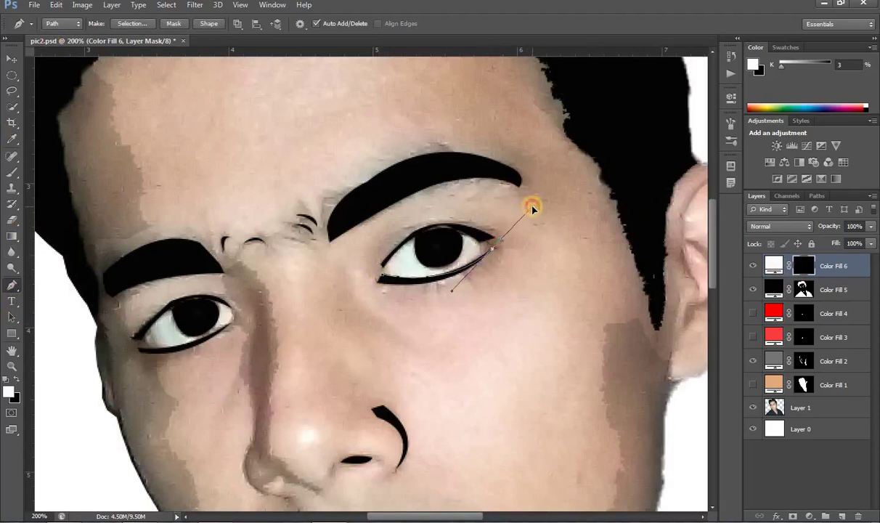
alt+click(492, 250)
drag(408, 245, 362, 270)
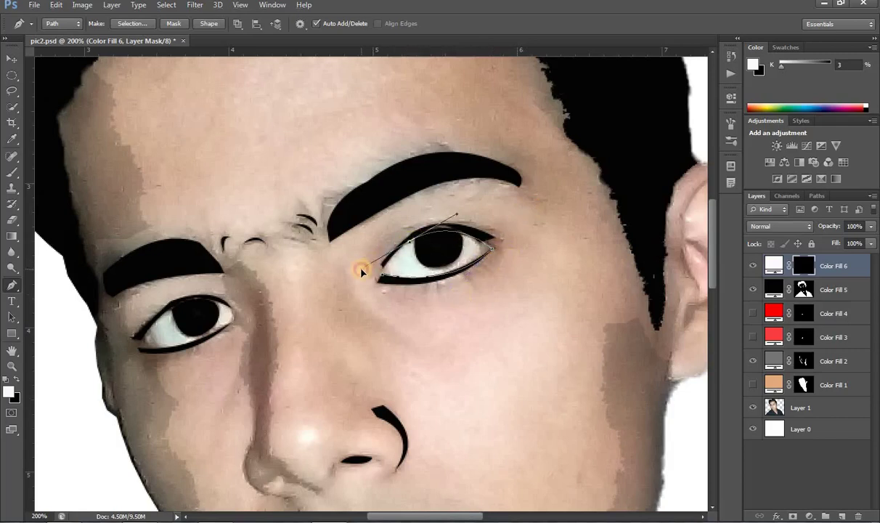
alt+click(410, 244)
click(383, 278)
Trace the other eyeball, under the shorter eyebrow, along its upper and lower lids and close the path
click(144, 340)
drag(232, 314, 294, 352)
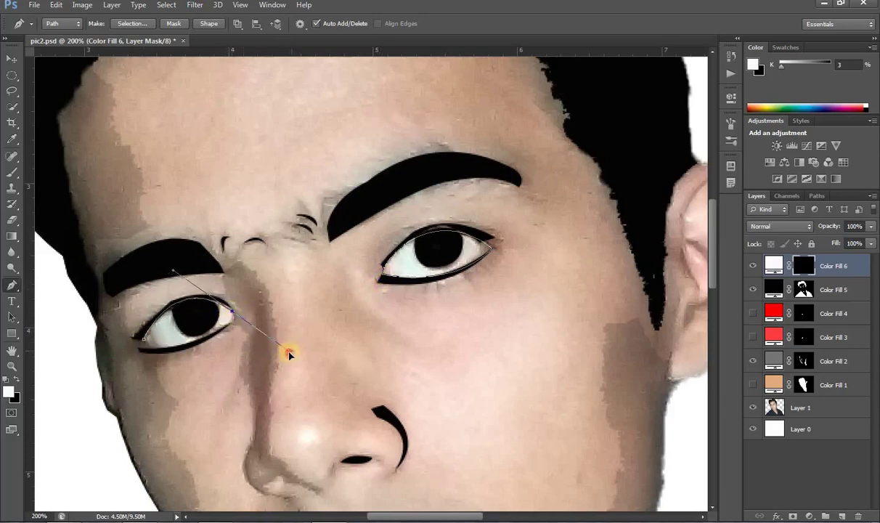
alt+click(232, 313)
click(225, 322)
click(154, 353)
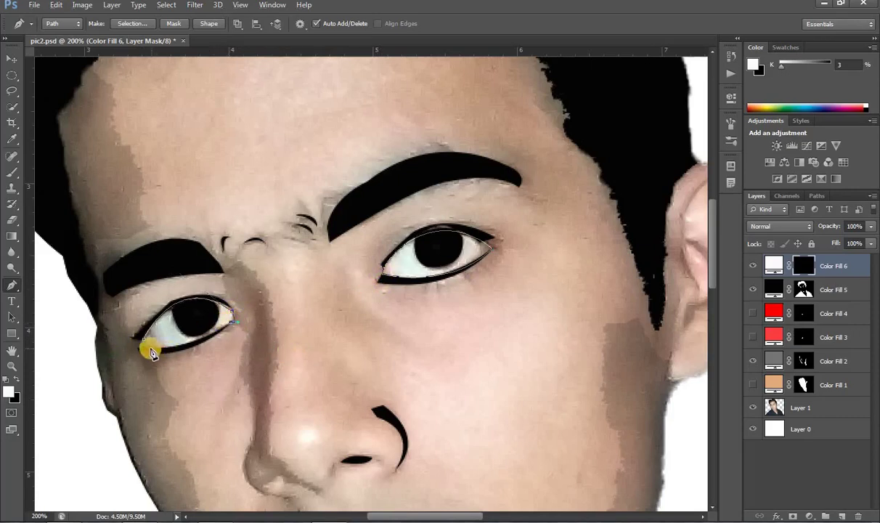
mouse_move(151, 352)
mouse_down()
mouse_move(112, 339)
mouse_move(142, 355)
mouse_up()
alt+click(151, 348)
click(143, 339)
Fill both eye paths as a selection with white on the Color Fill 6 mask, and move Color Fill 5 above that layer
right_click(417, 239)
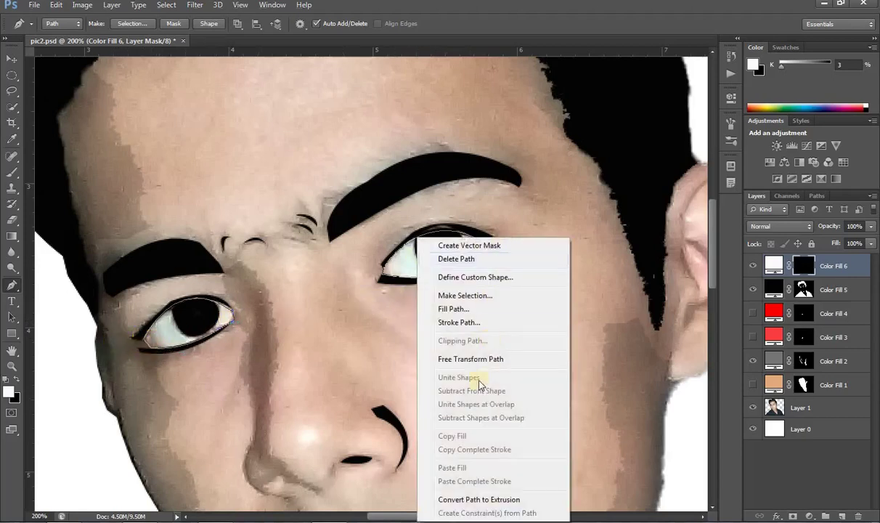
click(469, 294)
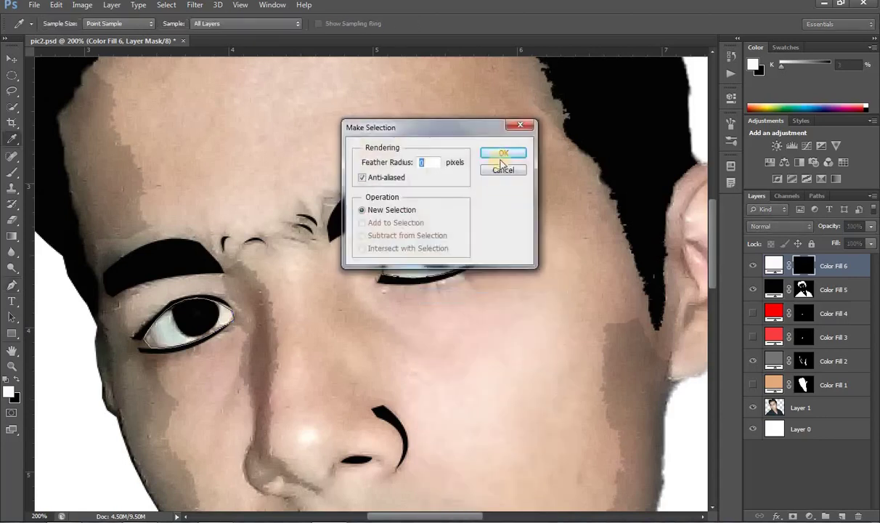
key(Return)
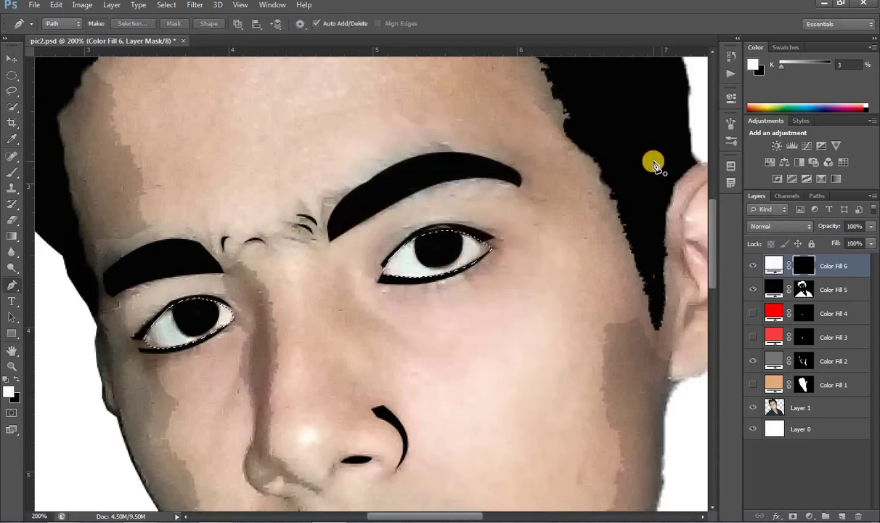
key(alt+BackSpace)
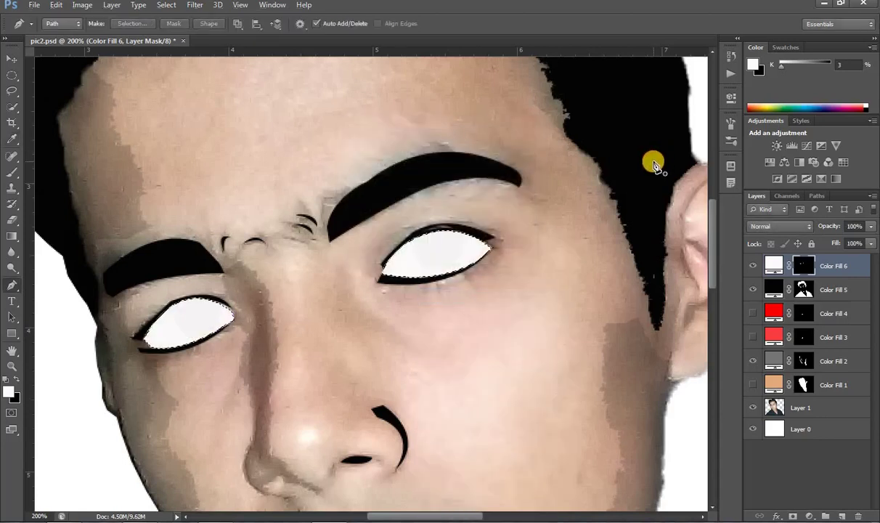
key(ctrl+d)
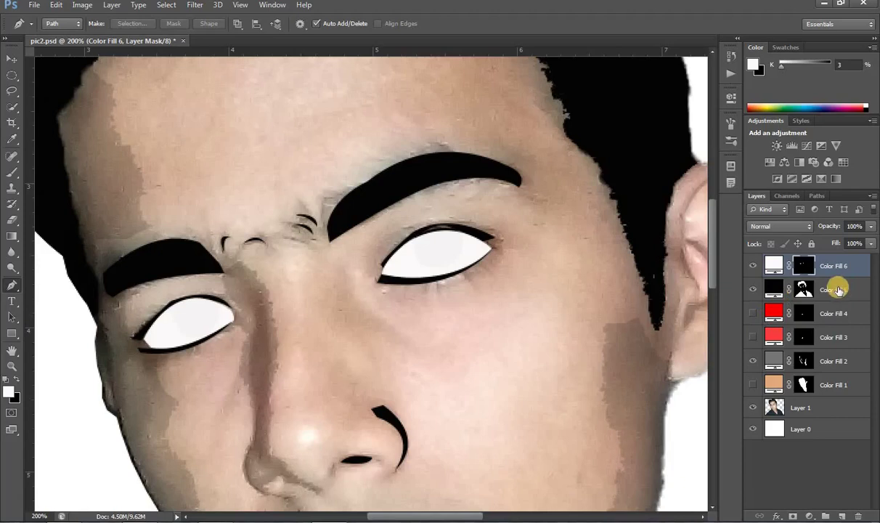
drag(839, 289, 833, 258)
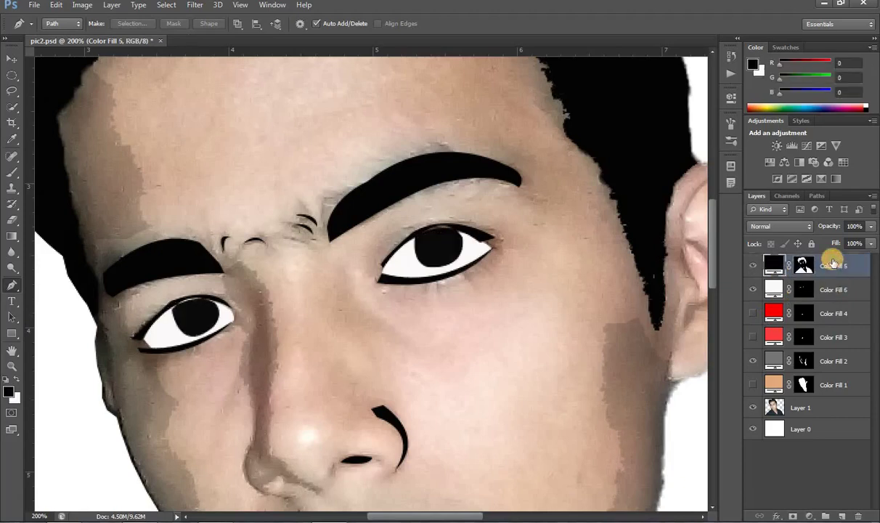
Add another near-white solid color fill layer (fcf9f9) on top of the stack and invert its mask to black
click(811, 515)
click(719, 249)
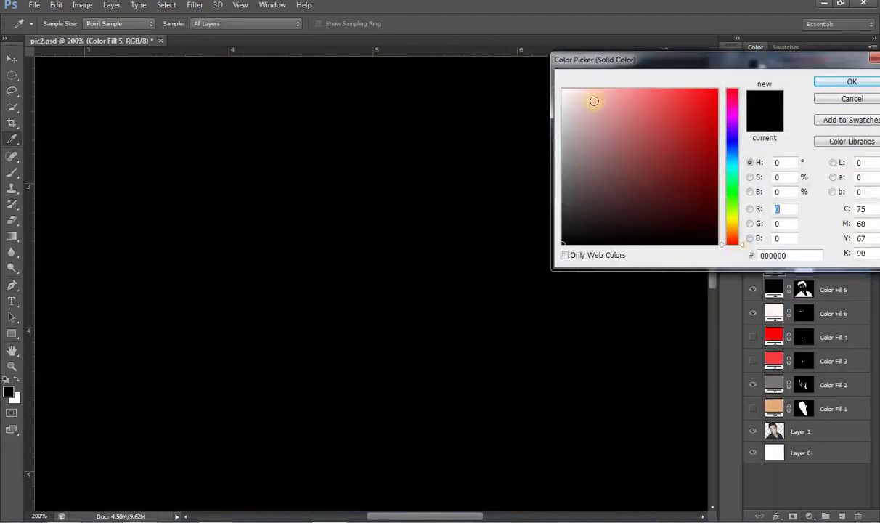
click(565, 90)
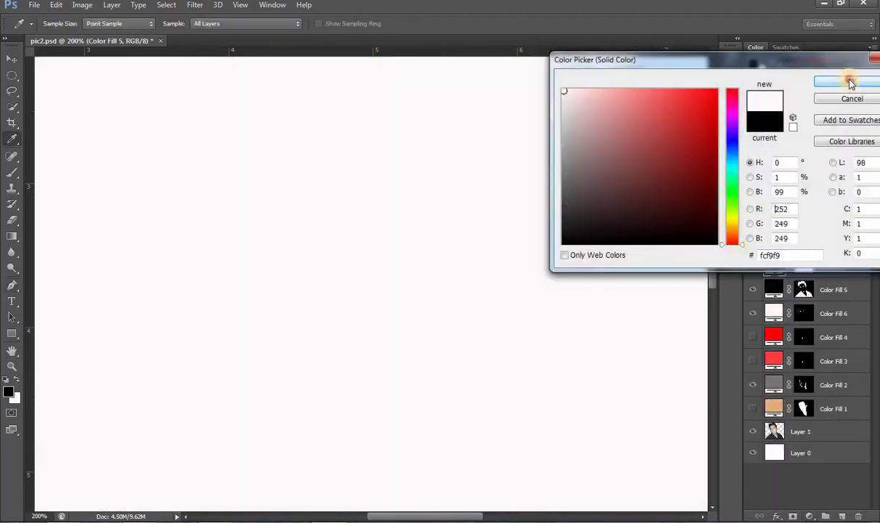
click(852, 82)
click(804, 267)
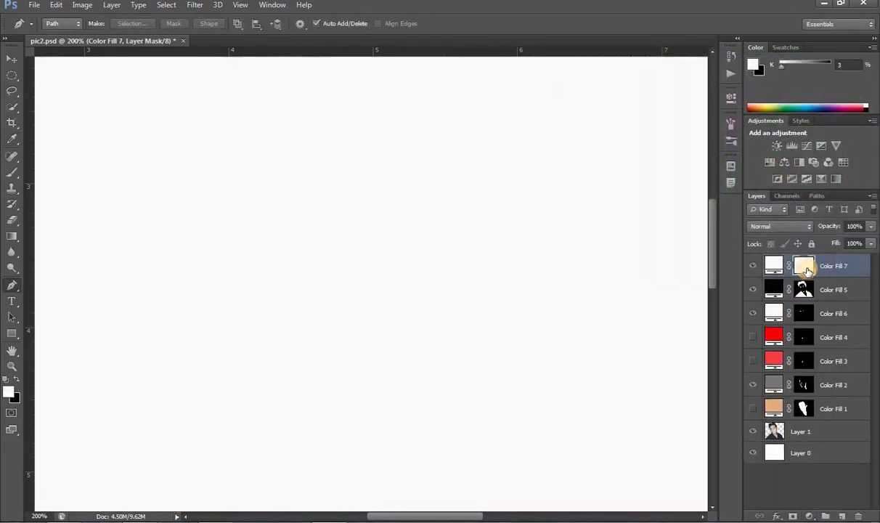
key(ctrl+i)
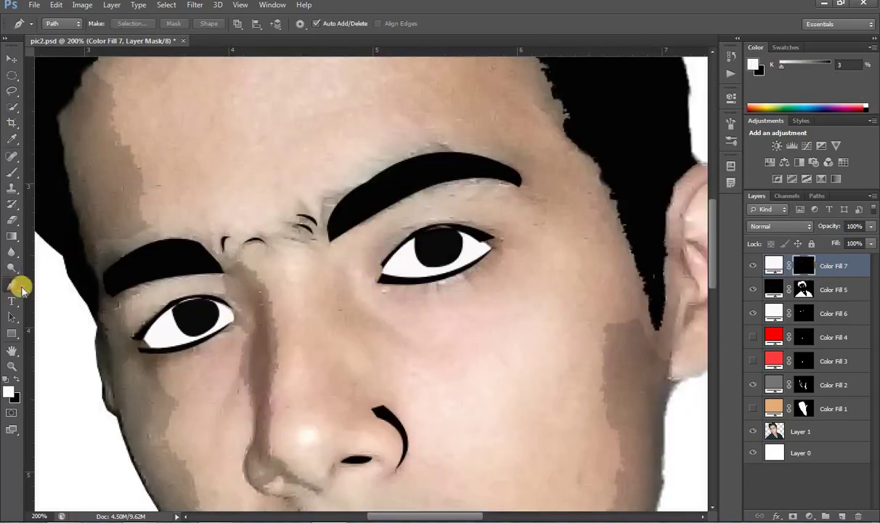
Make a small circular selection in the center of each pupil and fill it with white on the Color Fill 7 mask as a highlight
click(12, 77)
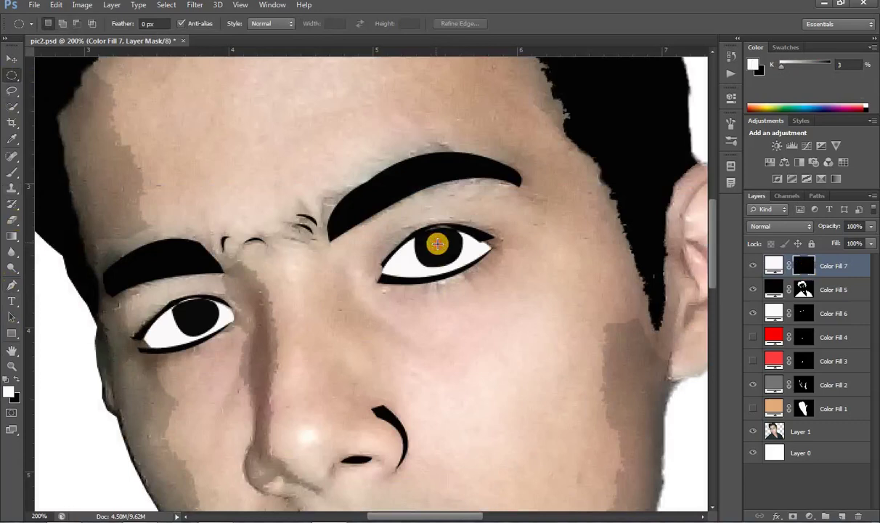
drag(437, 245, 429, 251)
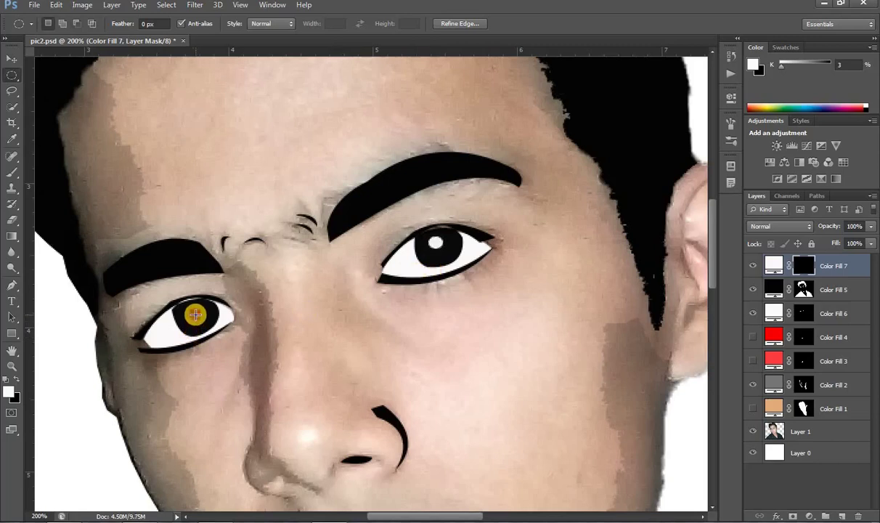
drag(195, 314, 203, 321)
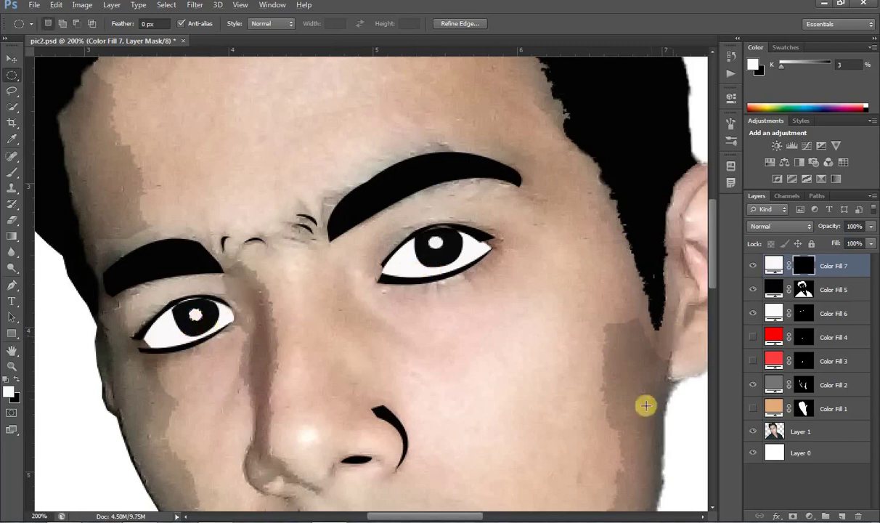
Set the Eraser to a hard round 10 px brush and clean up the Color Fill 5 mask around the eye under the shorter eyebrow
click(11, 58)
click(213, 317)
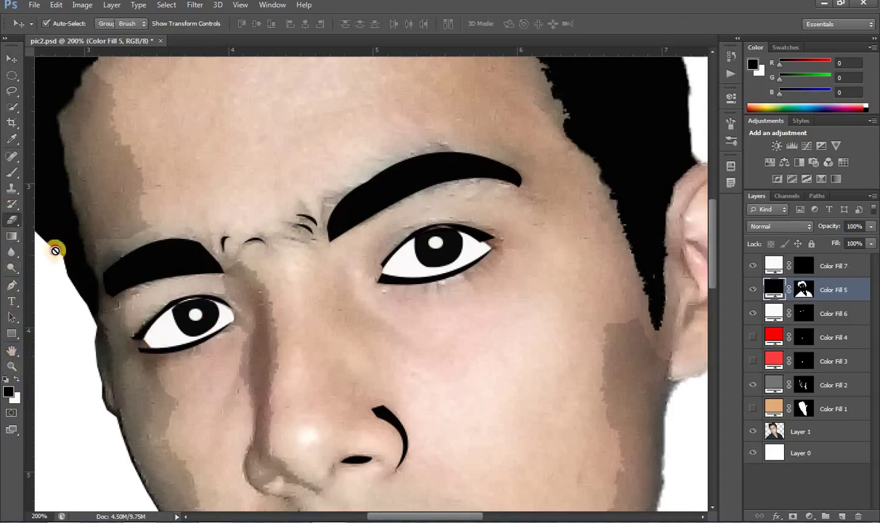
key(e)
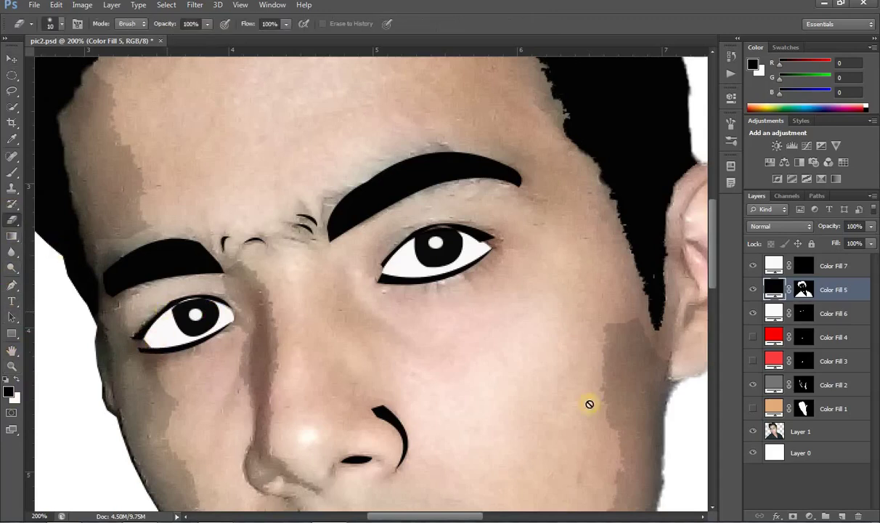
click(804, 289)
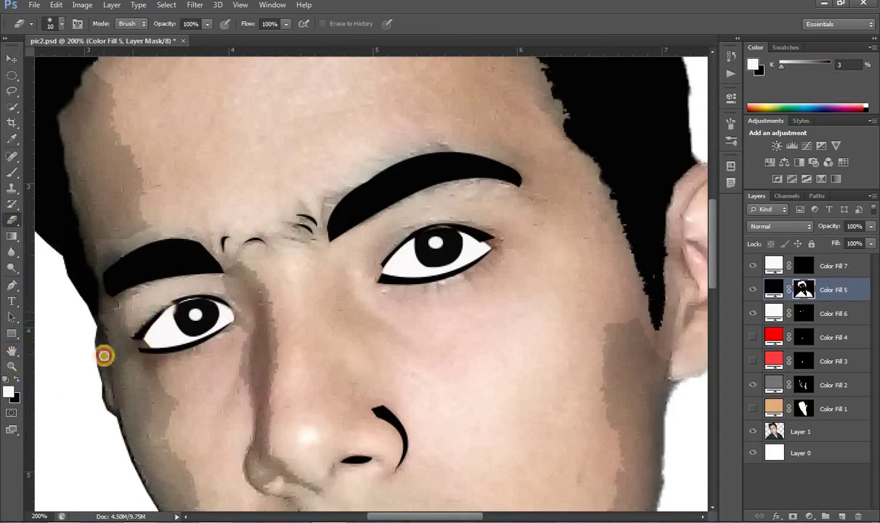
drag(179, 301, 210, 327)
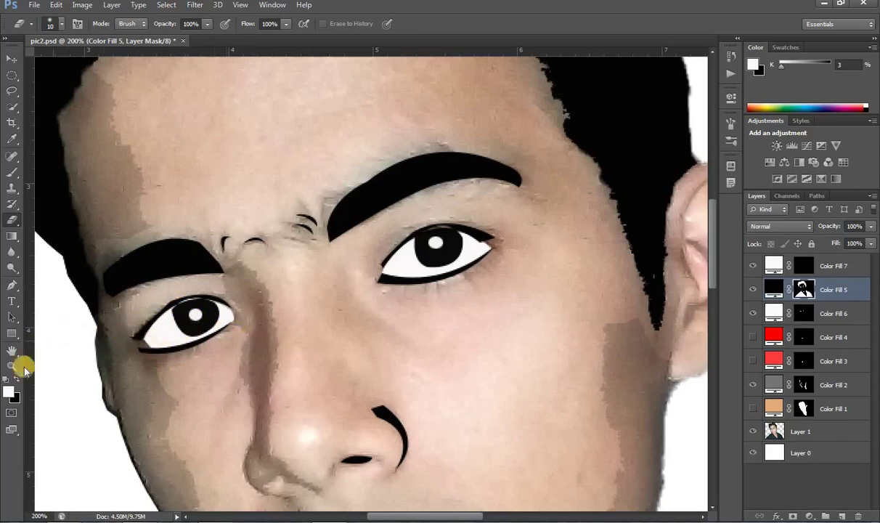
click(57, 25)
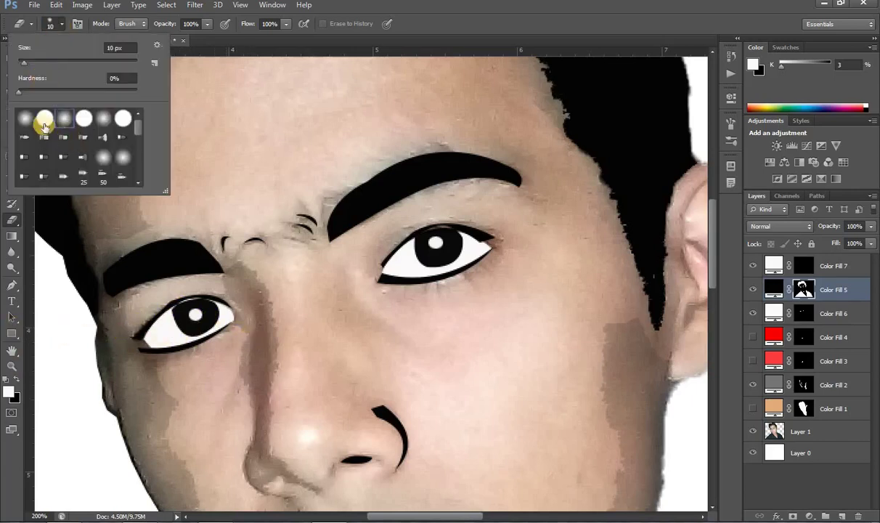
double_click(43, 125)
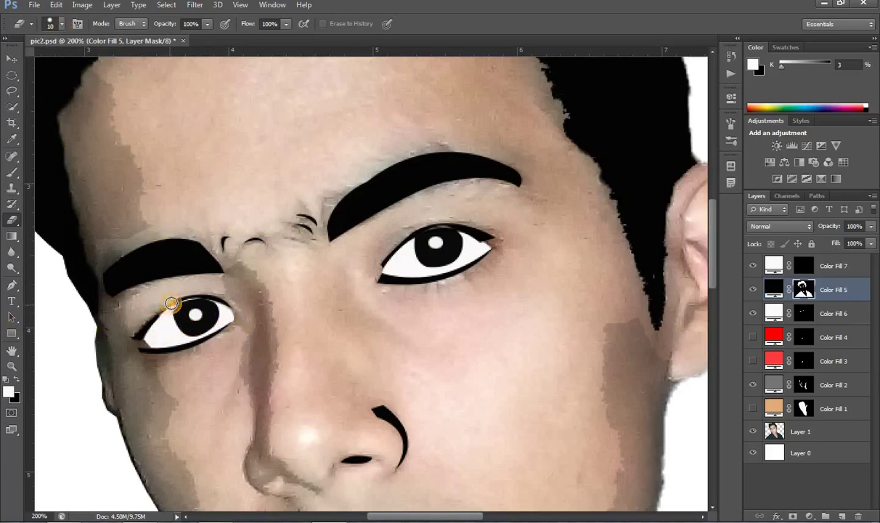
drag(171, 303, 130, 340)
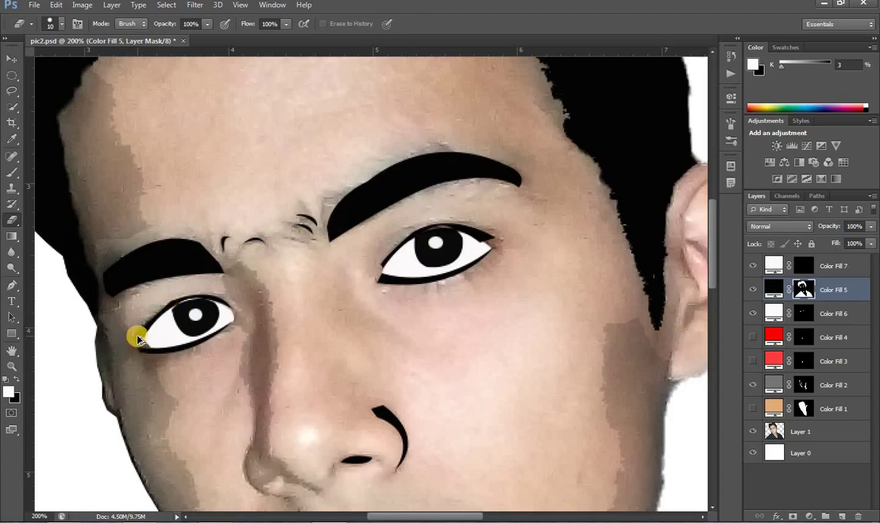
mouse_move(138, 339)
mouse_down()
mouse_move(179, 318)
mouse_move(161, 337)
mouse_up()
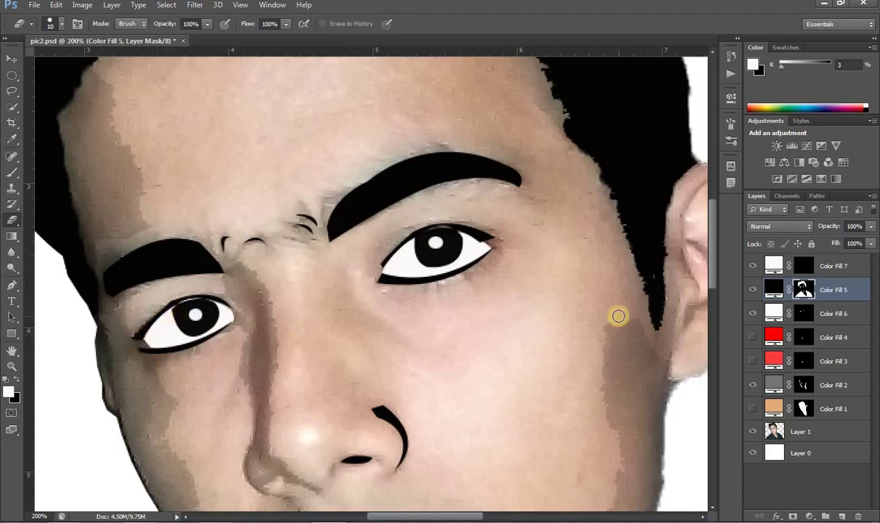
Show the whole portrait and make the Color Fill 1, Color Fill 3 and Color Fill 4 layers visible again
click(11, 366)
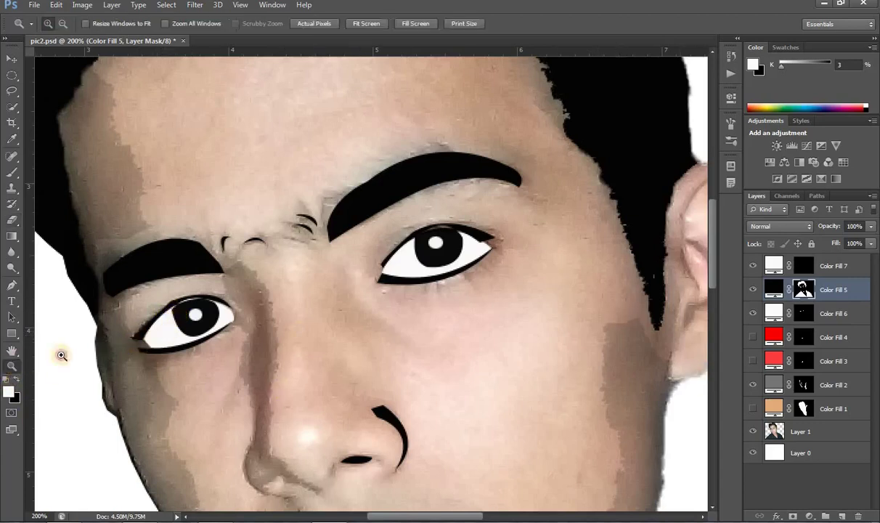
click(548, 255)
click(538, 256)
alt+click(582, 299)
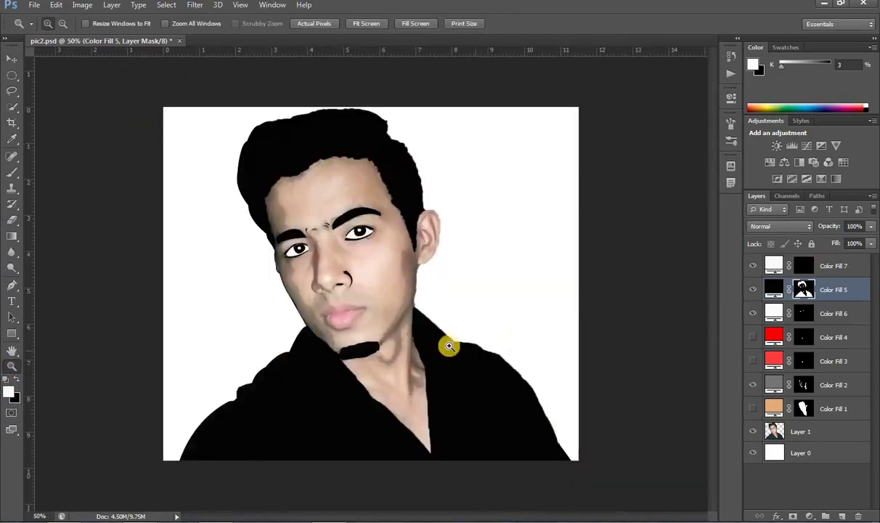
click(754, 408)
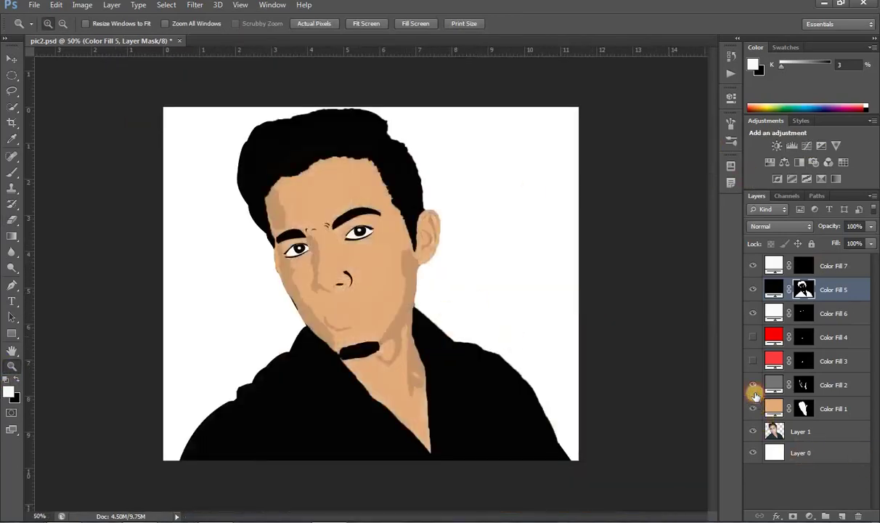
click(753, 361)
click(753, 337)
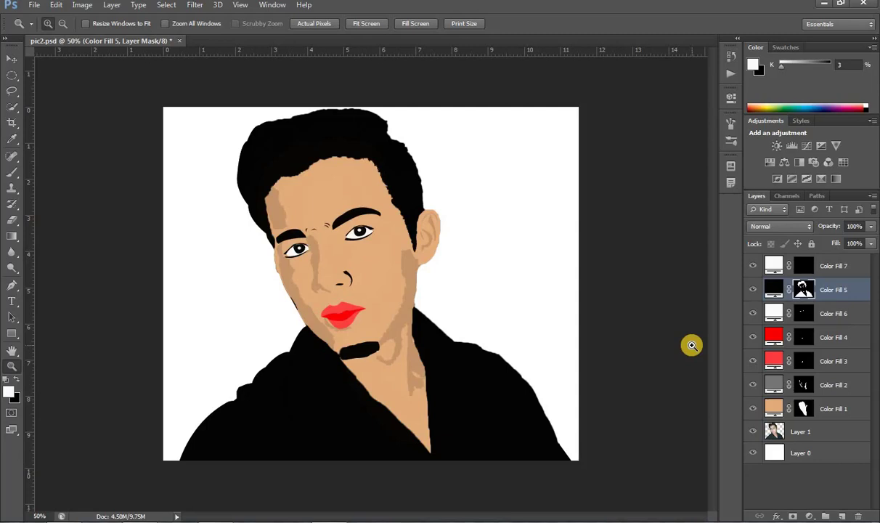
Lower the opacity of the Color Fill 3 lip layer to 46%
click(12, 58)
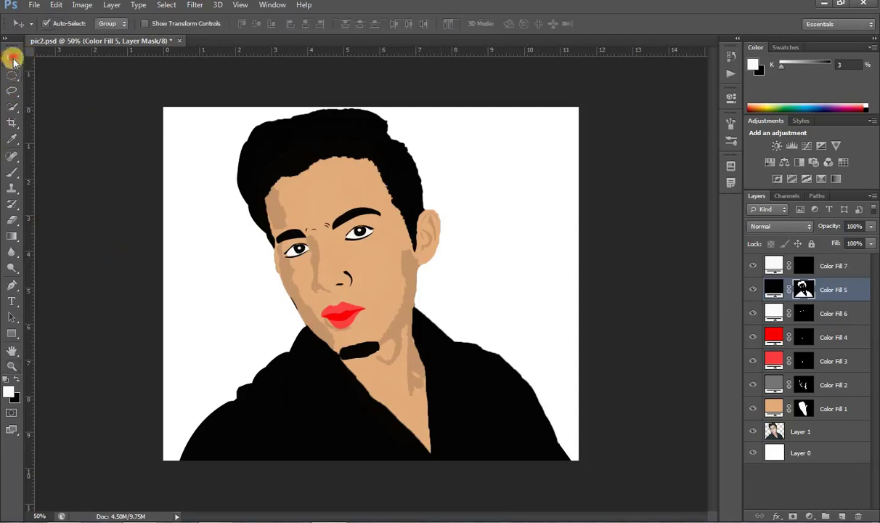
click(350, 308)
click(872, 226)
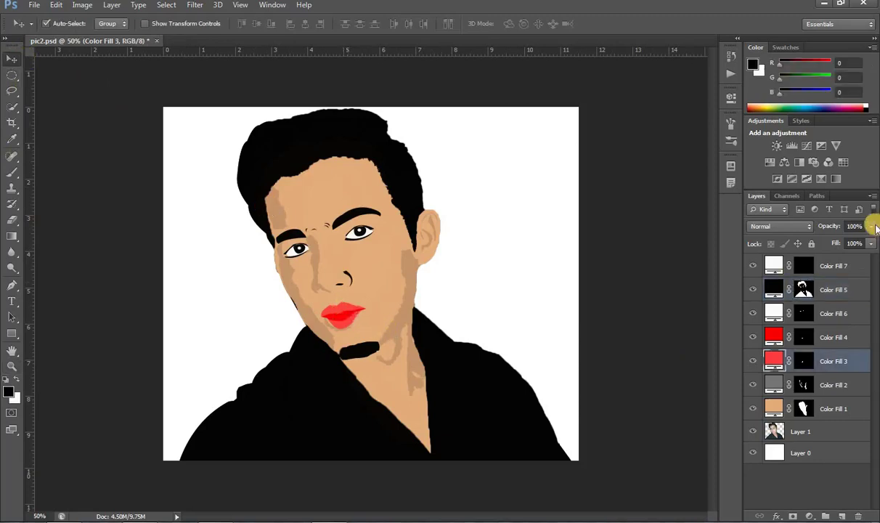
drag(873, 225, 835, 245)
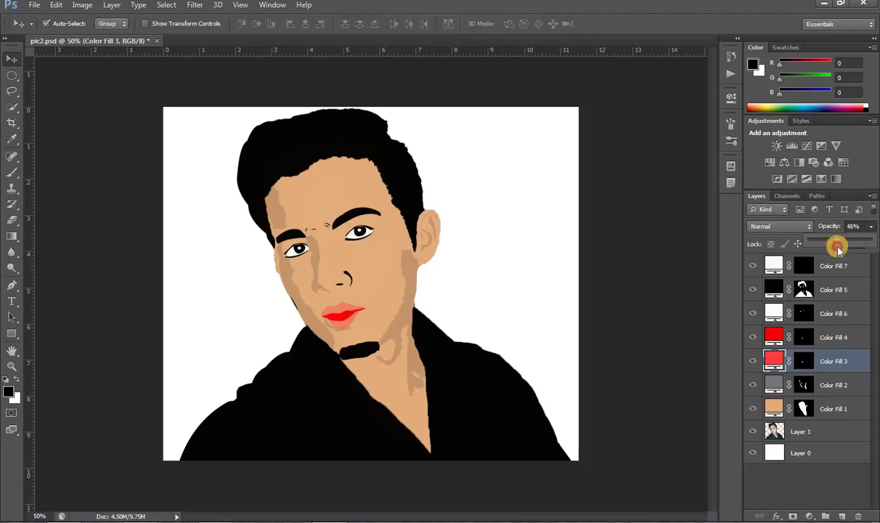
Lower the opacity of the darker red Color Fill 4 lip layer to 23%
click(342, 318)
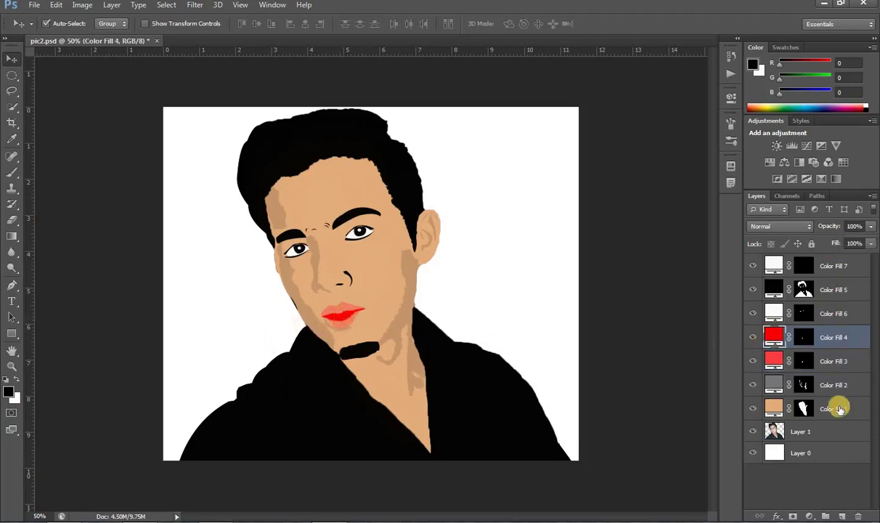
click(870, 244)
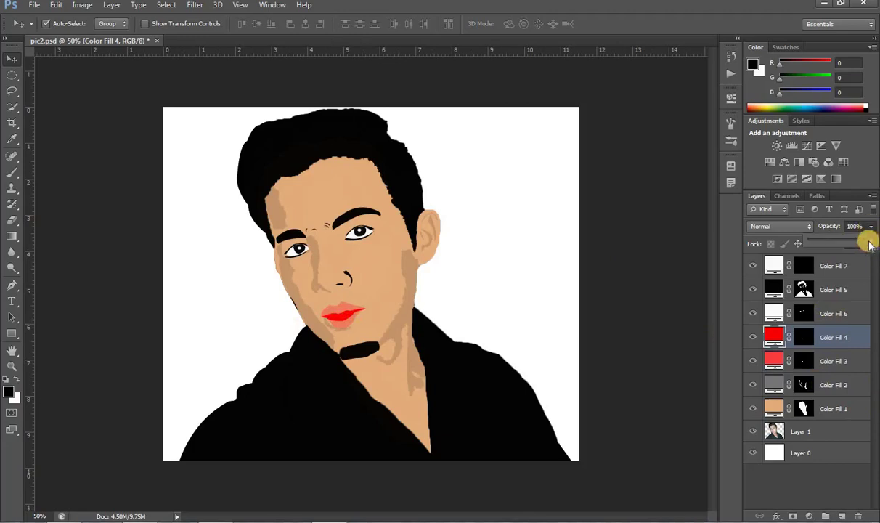
drag(872, 244, 826, 251)
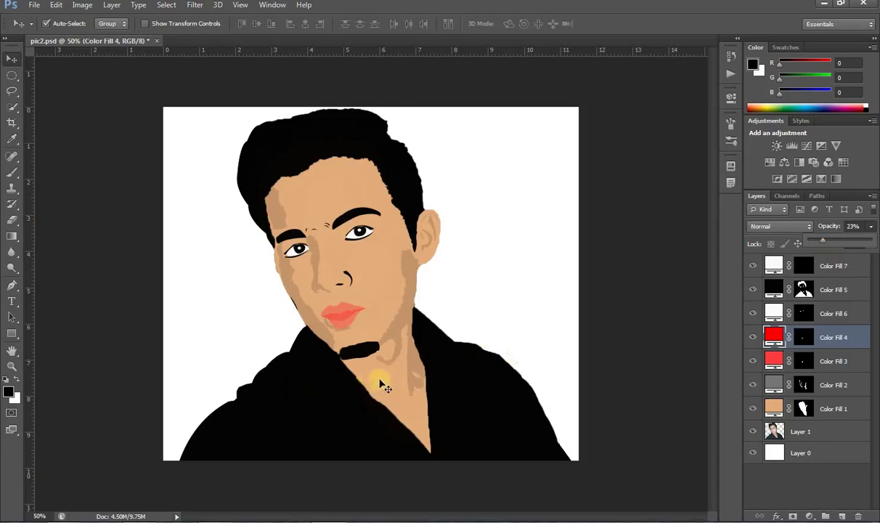
Erase the lower and outer edges of the chin beard on the Color Fill 5 mask to round it and separate it from the collar
click(361, 351)
click(12, 365)
click(387, 350)
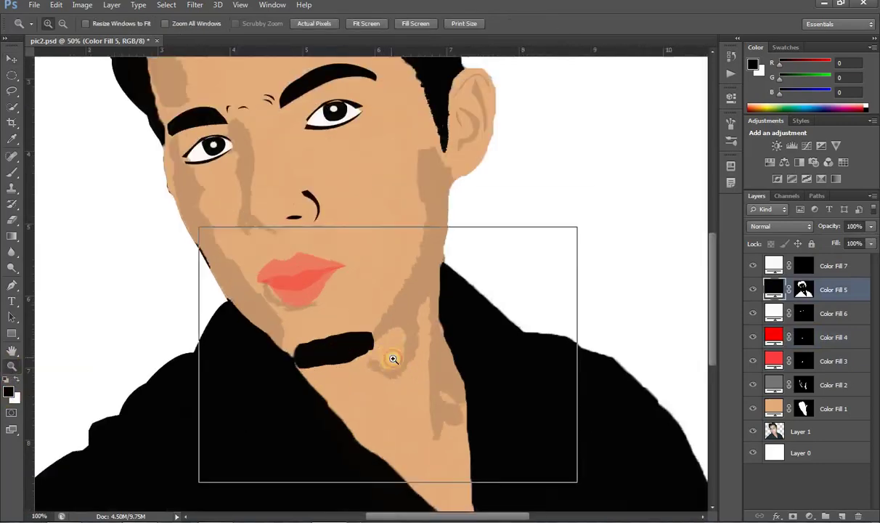
click(392, 359)
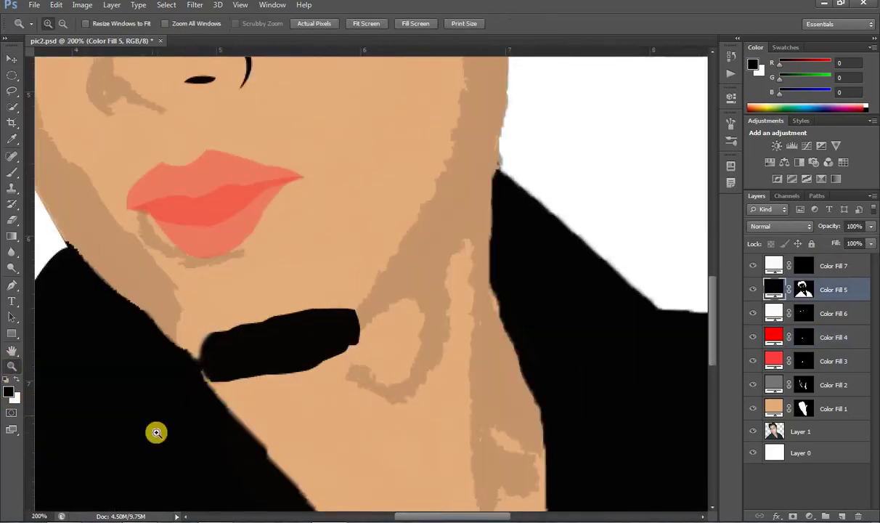
click(12, 220)
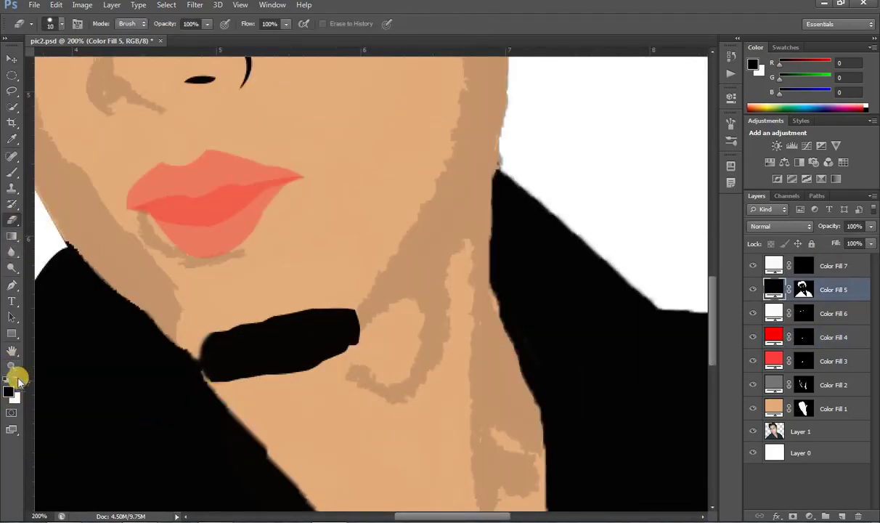
click(16, 378)
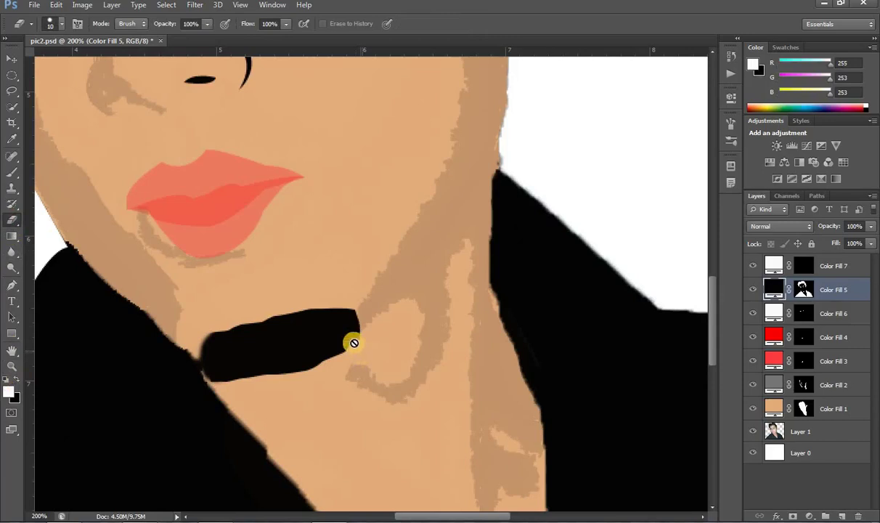
click(804, 289)
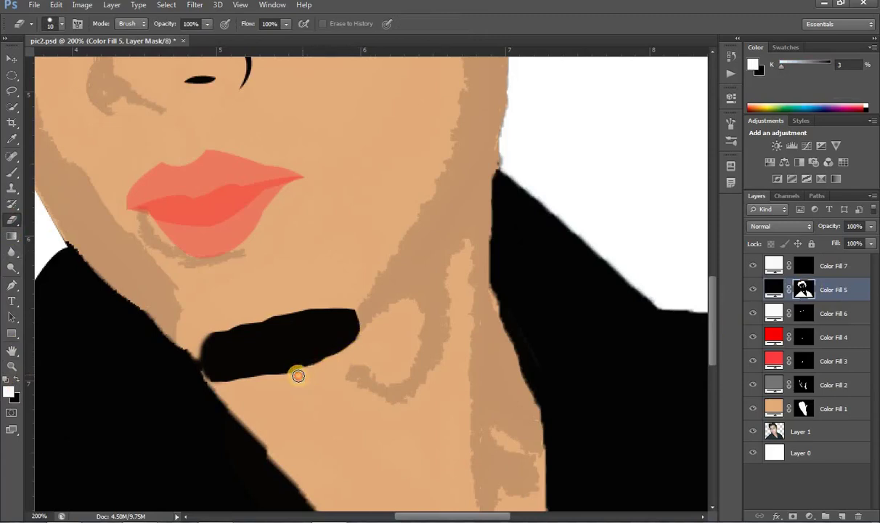
click(247, 383)
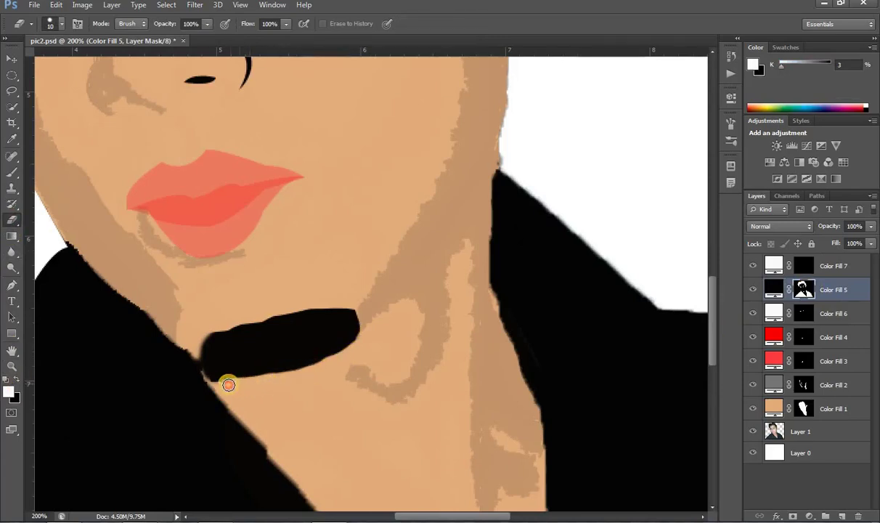
mouse_move(228, 385)
mouse_down()
mouse_move(200, 375)
mouse_move(189, 358)
mouse_move(190, 369)
mouse_move(236, 381)
mouse_move(231, 389)
mouse_move(210, 379)
mouse_move(181, 346)
mouse_up()
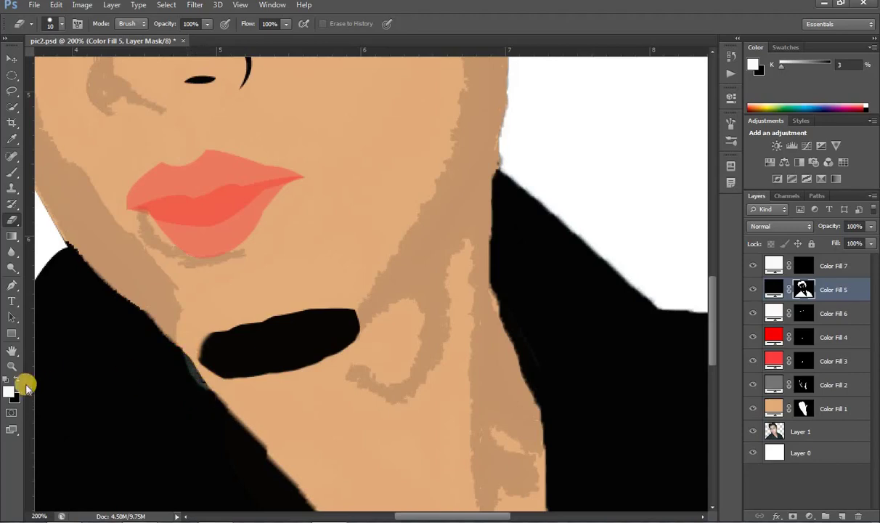
Restore black on the Color Fill 5 mask along the collar edge beside the chin beard
click(13, 368)
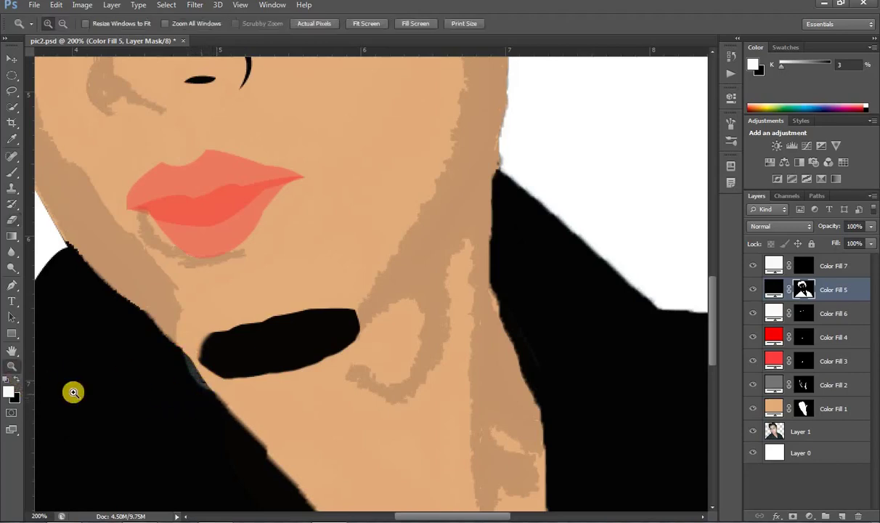
click(13, 220)
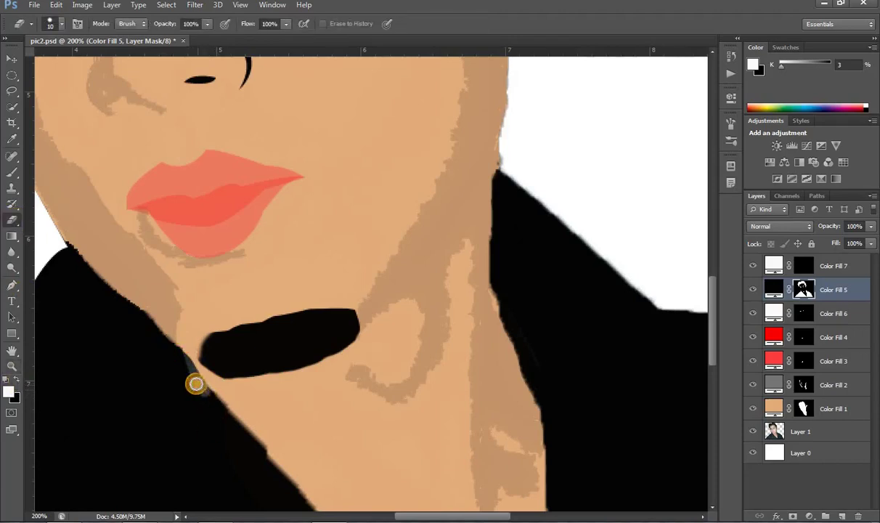
click(14, 379)
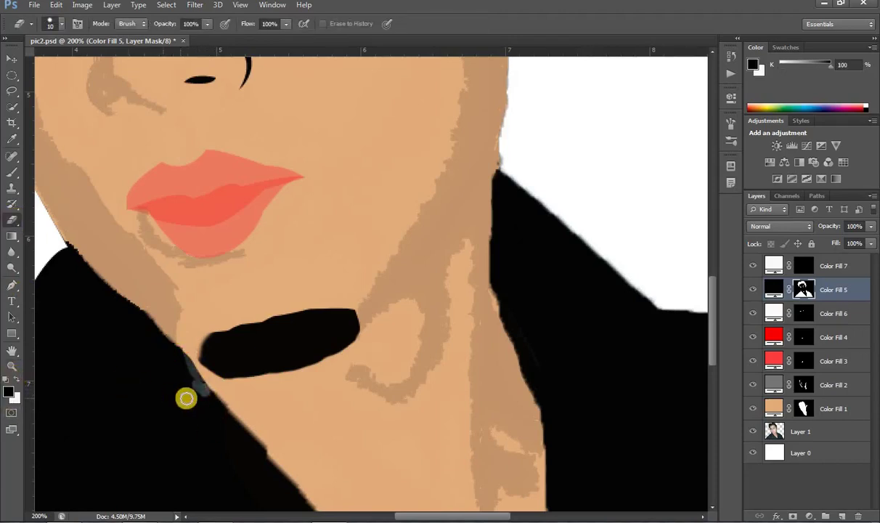
mouse_move(184, 393)
mouse_down()
mouse_move(209, 402)
mouse_move(182, 364)
mouse_move(207, 394)
mouse_up()
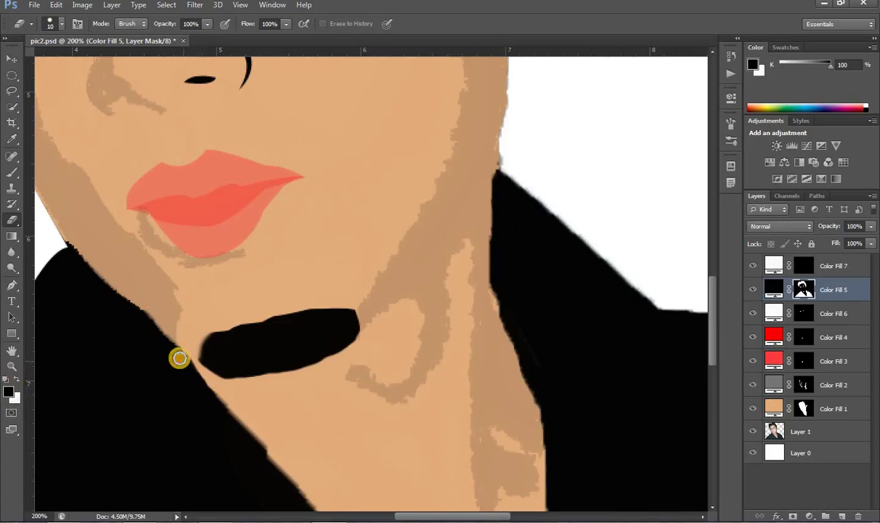
Hide all the color fill layers to compare the illustration with the original photo
click(11, 365)
click(387, 313)
click(454, 305)
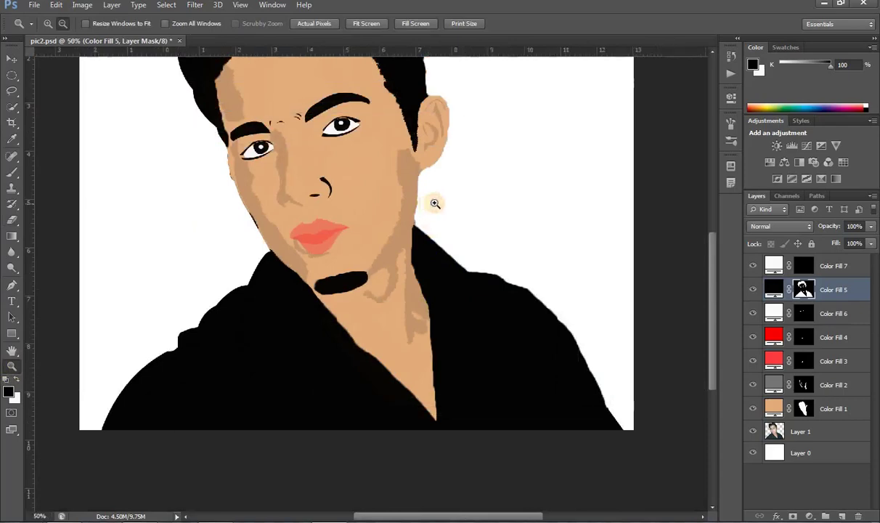
click(436, 196)
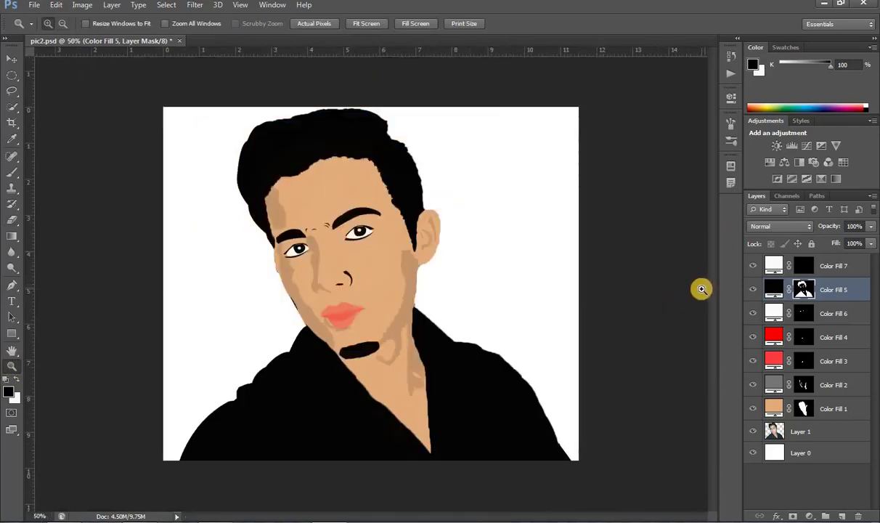
click(364, 126)
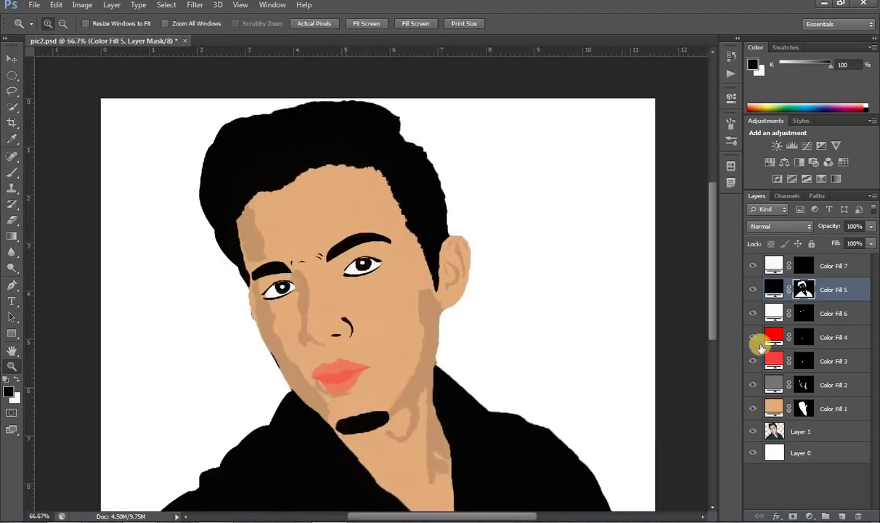
drag(752, 265, 753, 414)
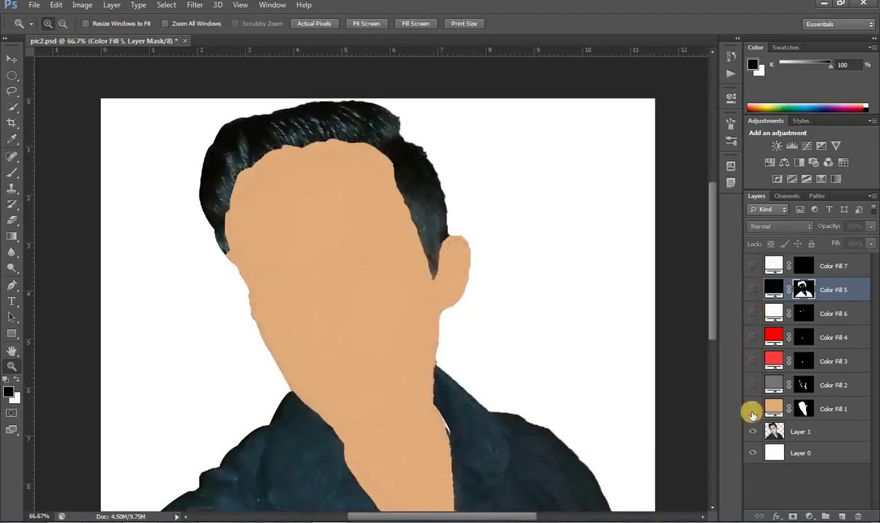
click(754, 409)
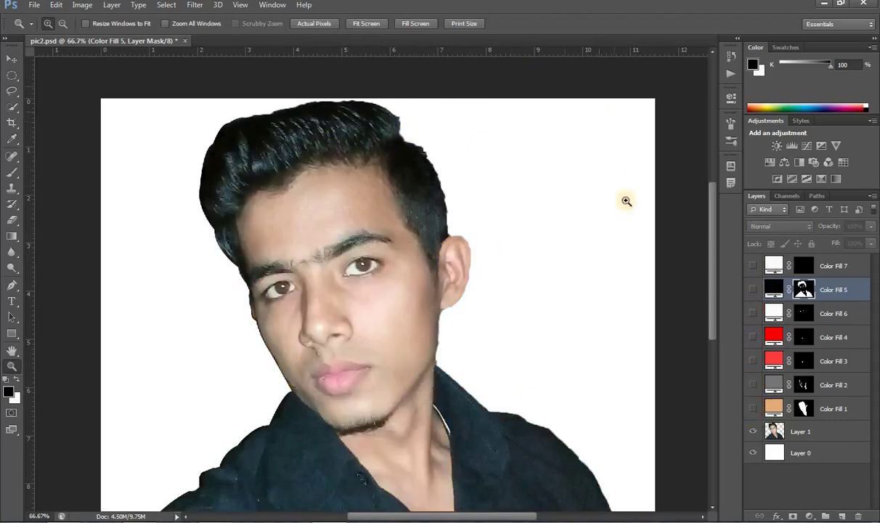
drag(712, 210, 711, 173)
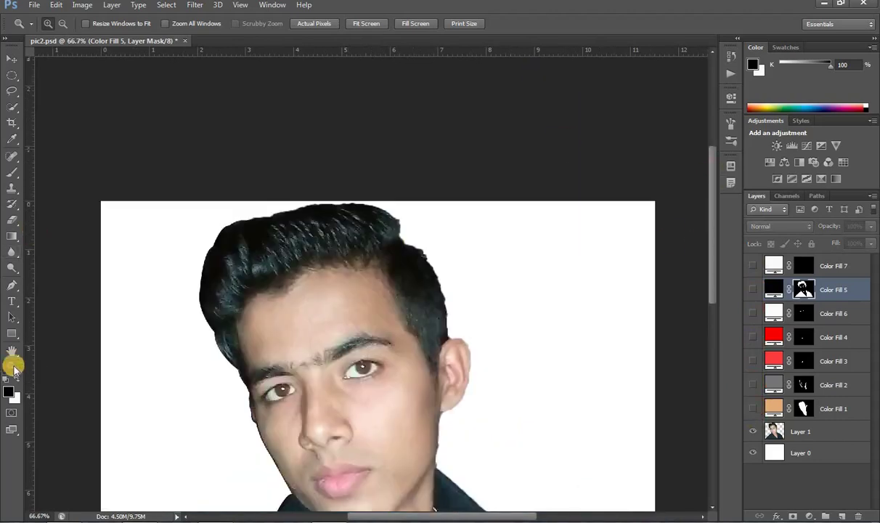
Add a grey #767676 solid color fill layer above Color Fill 5
click(323, 230)
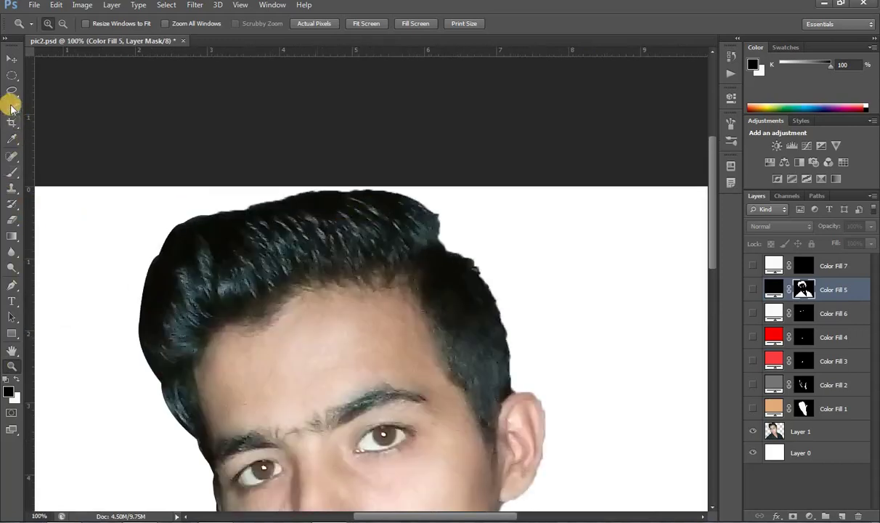
drag(11, 108, 41, 115)
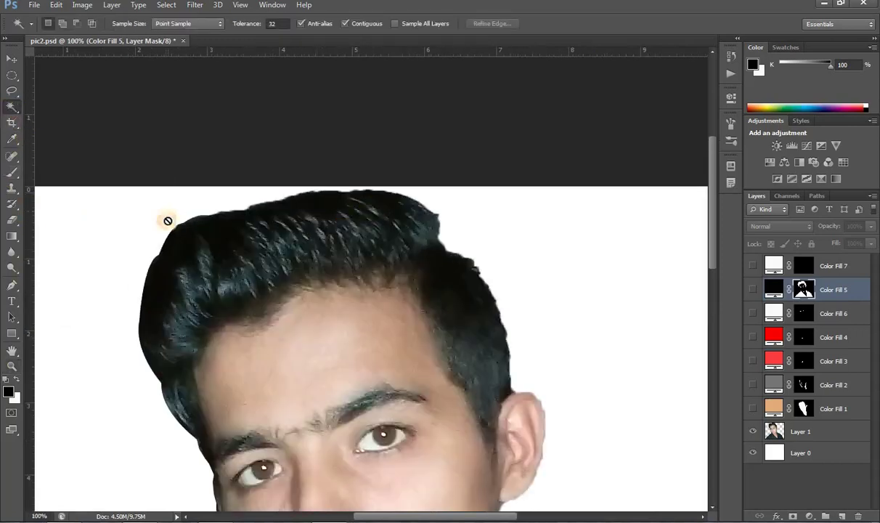
click(811, 516)
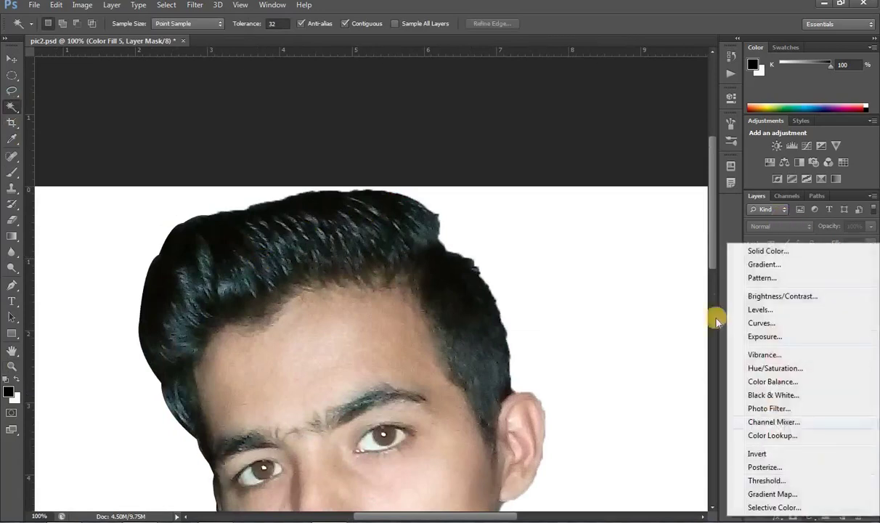
click(756, 251)
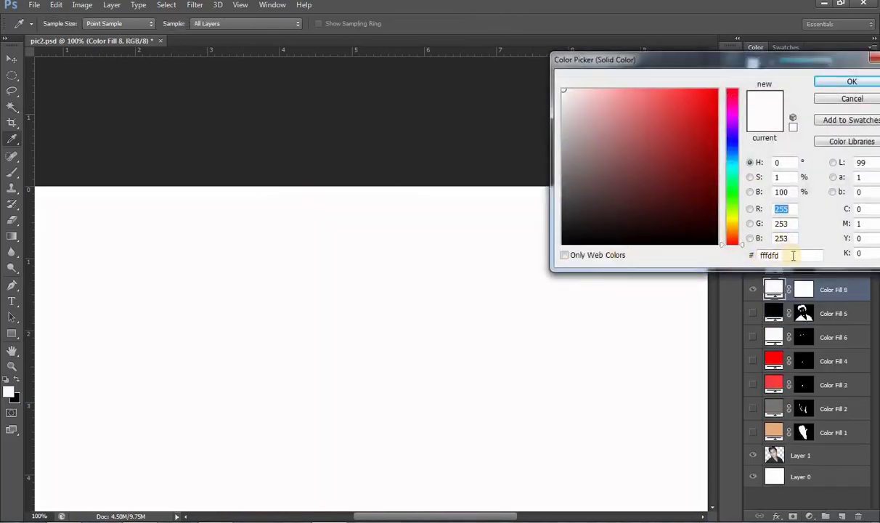
click(793, 256)
text(767676)
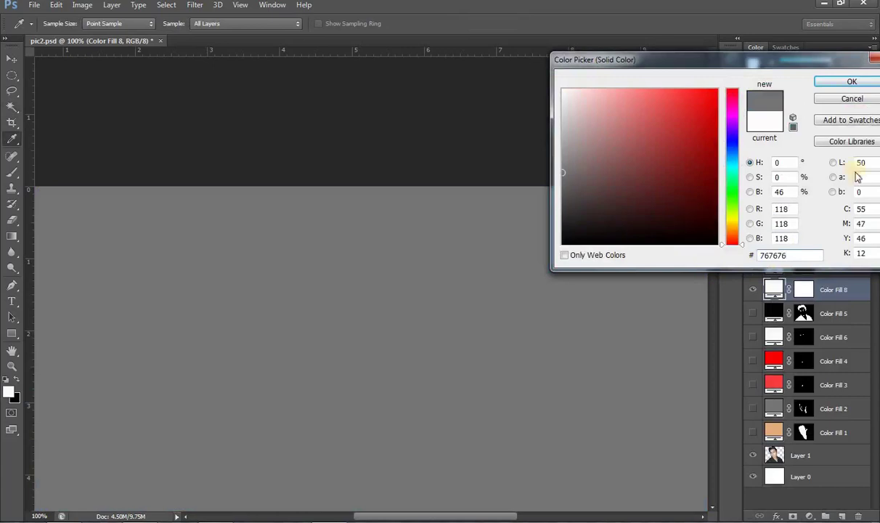
click(850, 82)
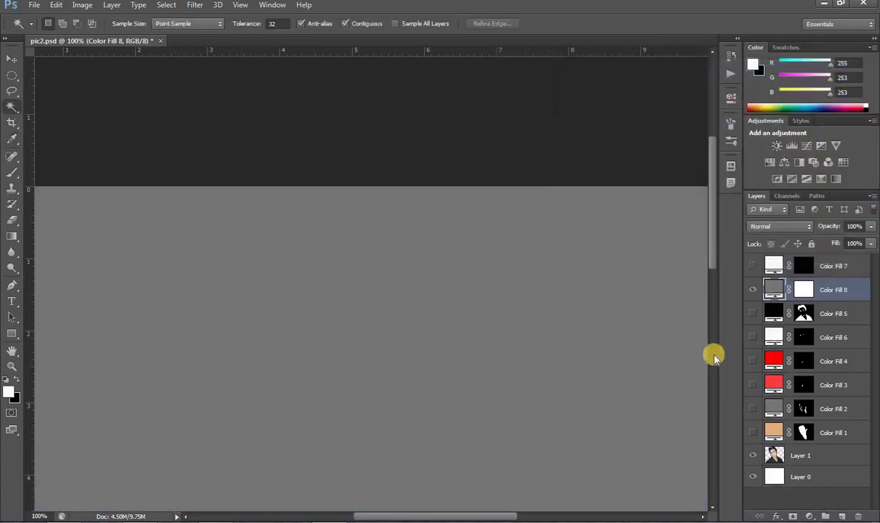
Invert the Color Fill 8 mask to black so the grey fill is hidden
click(803, 289)
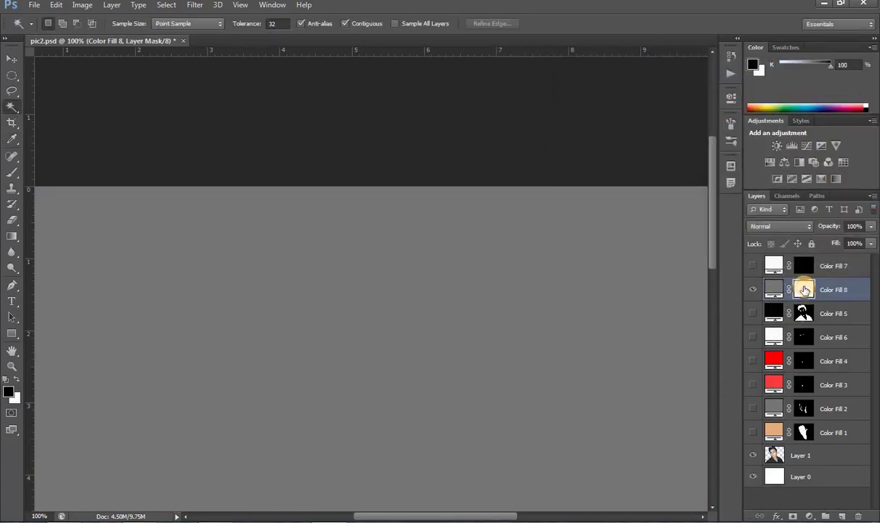
key(ctrl+i)
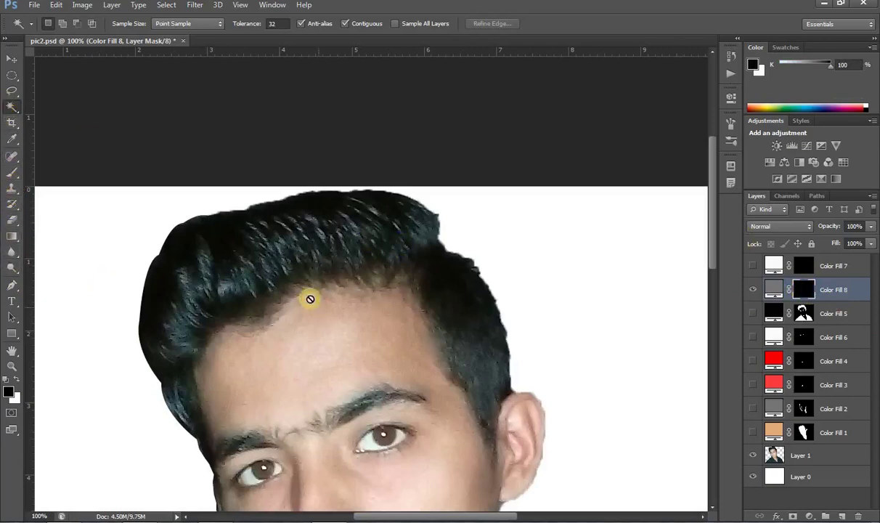
click(806, 290)
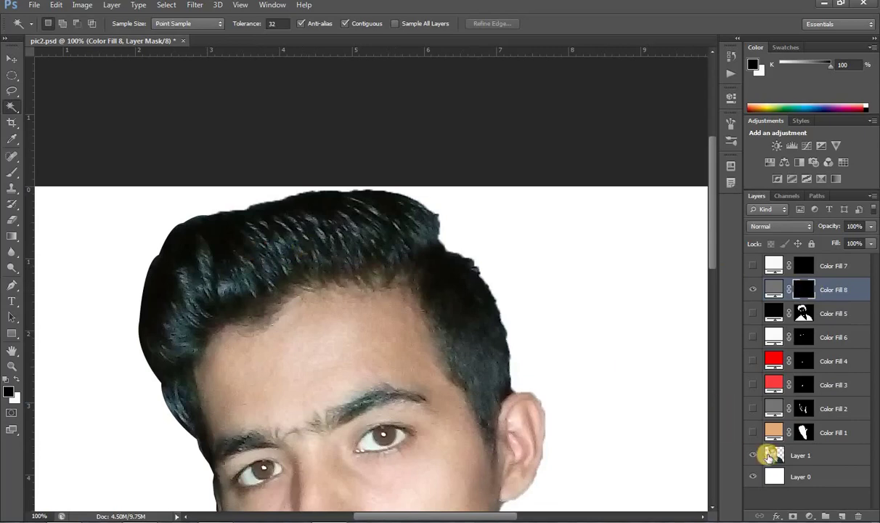
Try to select the shiny front hair on Layer 1 with the Magic Wand at tolerance 32
click(772, 455)
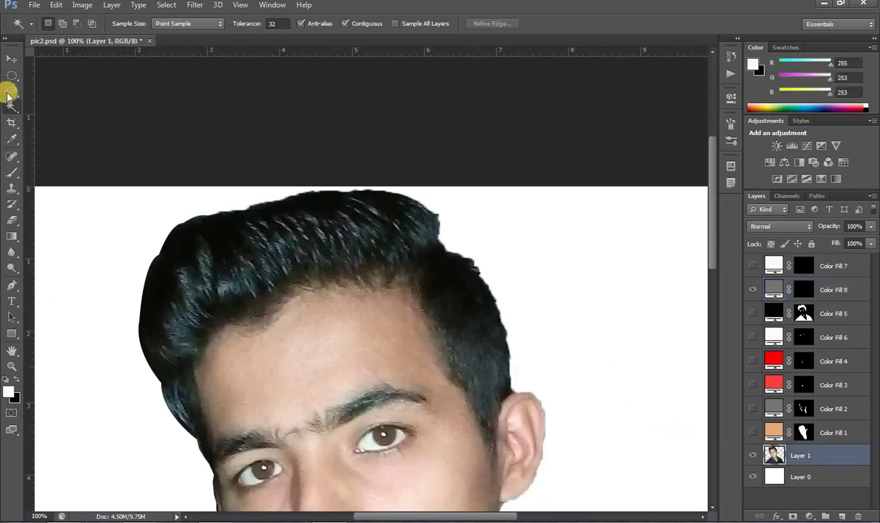
click(267, 250)
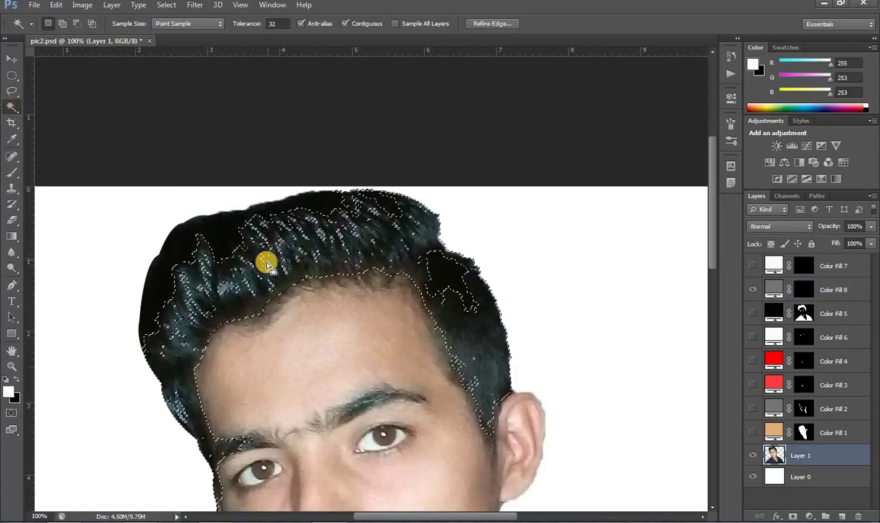
scroll(305, 349, down, 3)
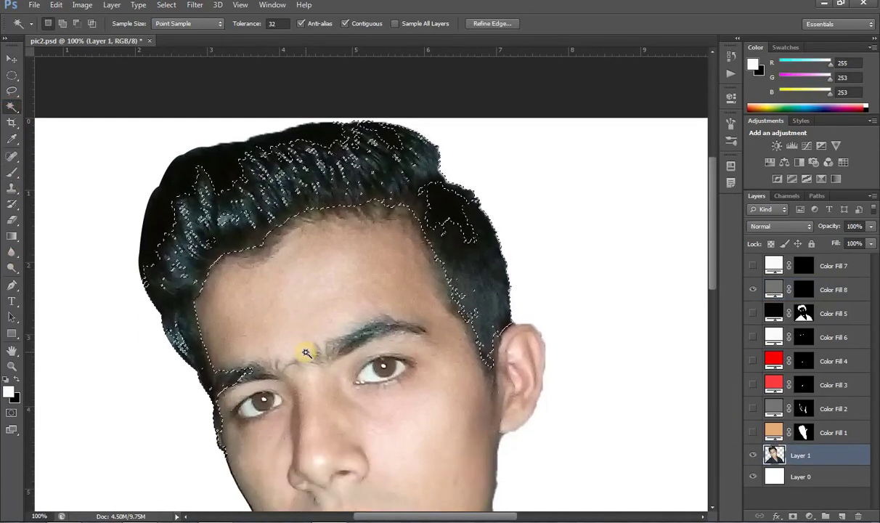
Subtract the face edge, hairline, side hair and back hair from the hair selection with the Lasso
click(12, 99)
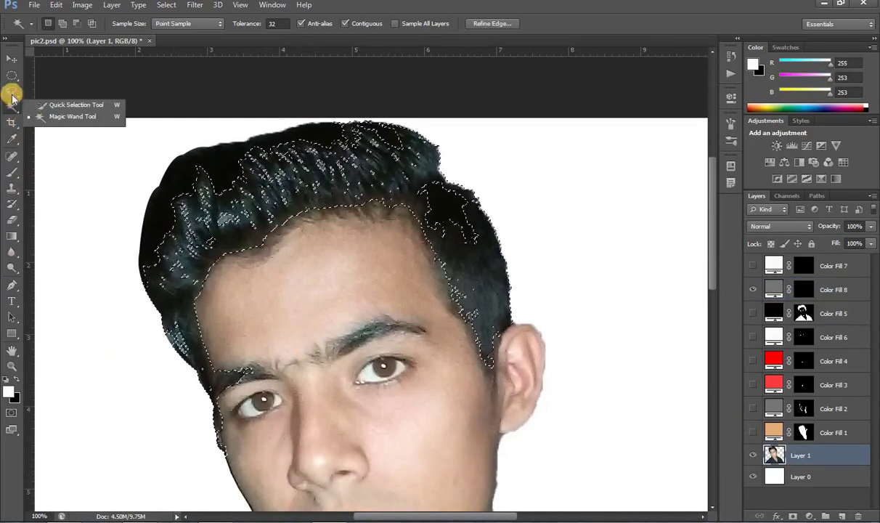
drag(12, 90, 55, 92)
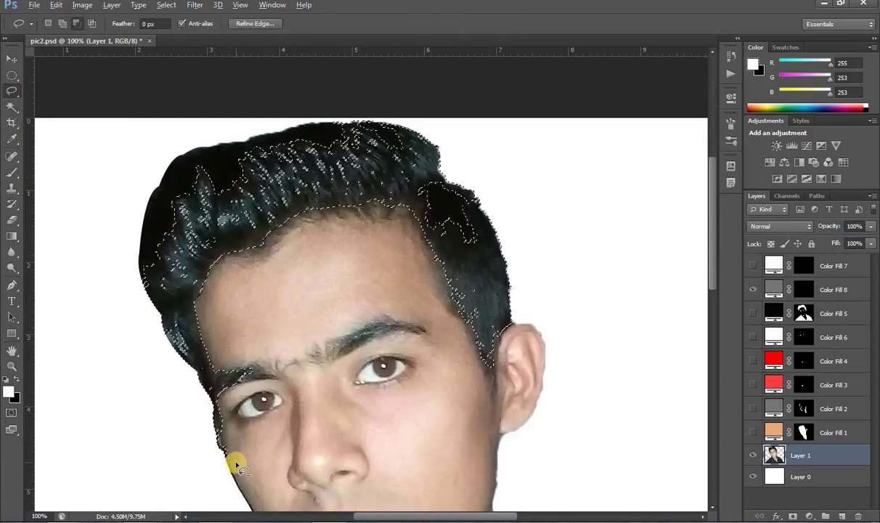
mouse_move(236, 465)
mouse_down()
mouse_move(206, 416)
mouse_move(188, 308)
mouse_move(273, 359)
mouse_move(239, 463)
mouse_move(230, 450)
mouse_move(242, 435)
mouse_up()
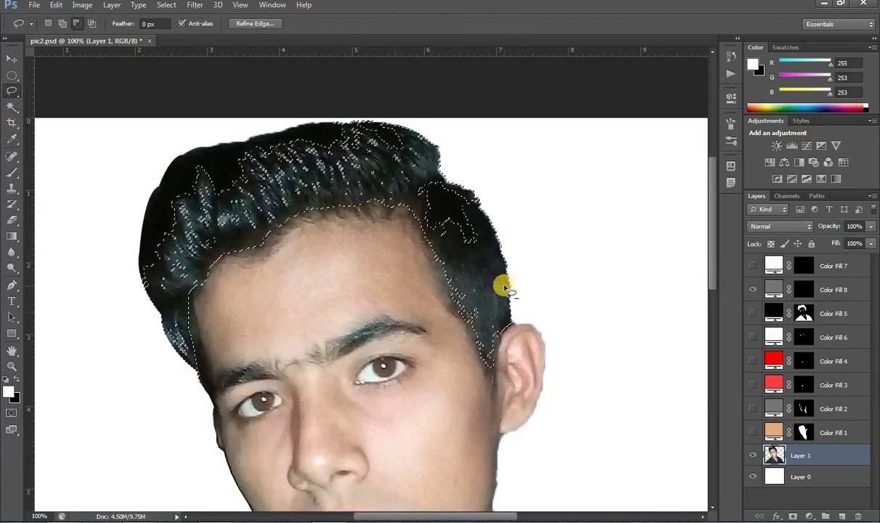
mouse_move(481, 377)
mouse_down()
mouse_move(522, 337)
mouse_move(510, 238)
mouse_move(470, 187)
mouse_move(462, 188)
mouse_move(481, 224)
mouse_move(483, 258)
mouse_move(447, 259)
mouse_move(410, 205)
mouse_move(386, 197)
mouse_move(302, 207)
mouse_move(196, 276)
mouse_up()
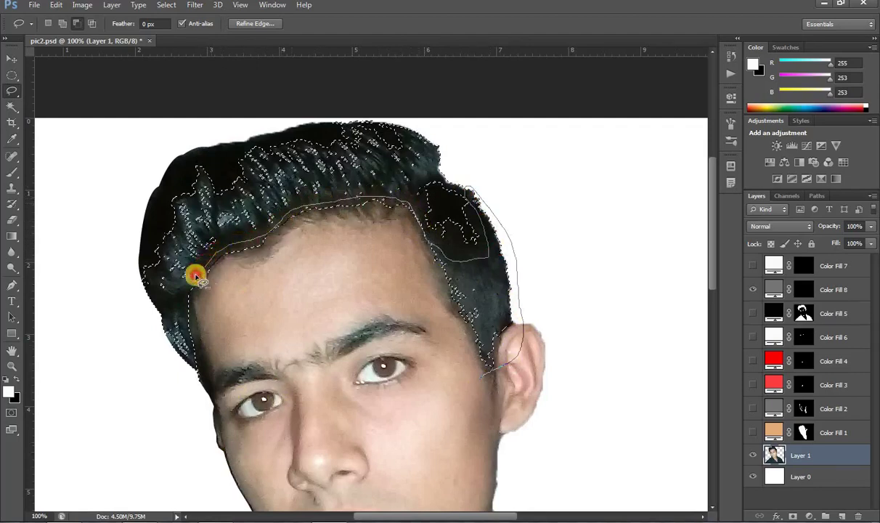
mouse_move(188, 341)
mouse_down()
mouse_move(214, 408)
mouse_move(436, 409)
mouse_move(481, 374)
mouse_up()
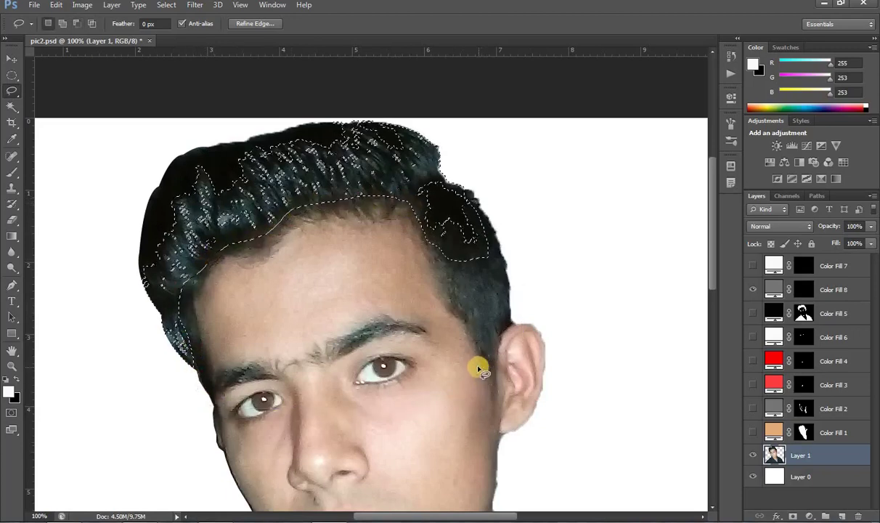
mouse_move(437, 167)
mouse_down()
mouse_move(507, 255)
mouse_move(464, 278)
mouse_move(403, 210)
mouse_up()
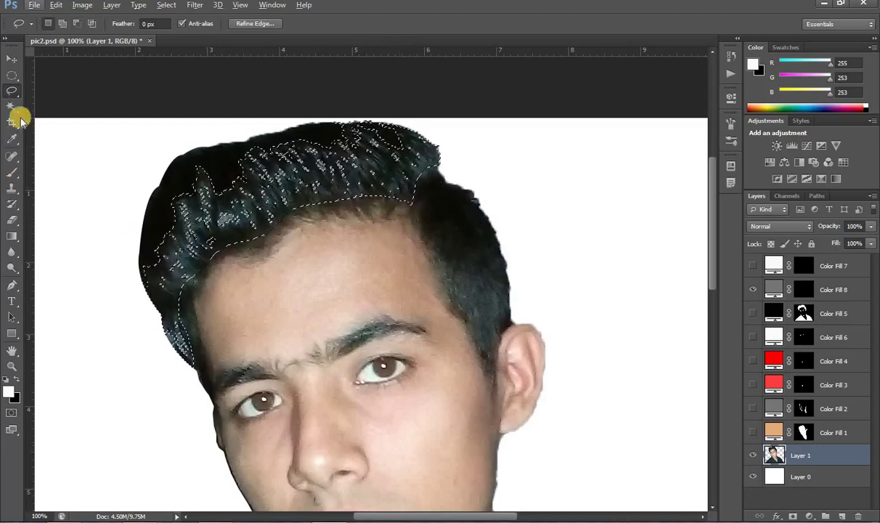
Try a new Magic Wand selection from the hairline above the temple and deselect it
click(12, 92)
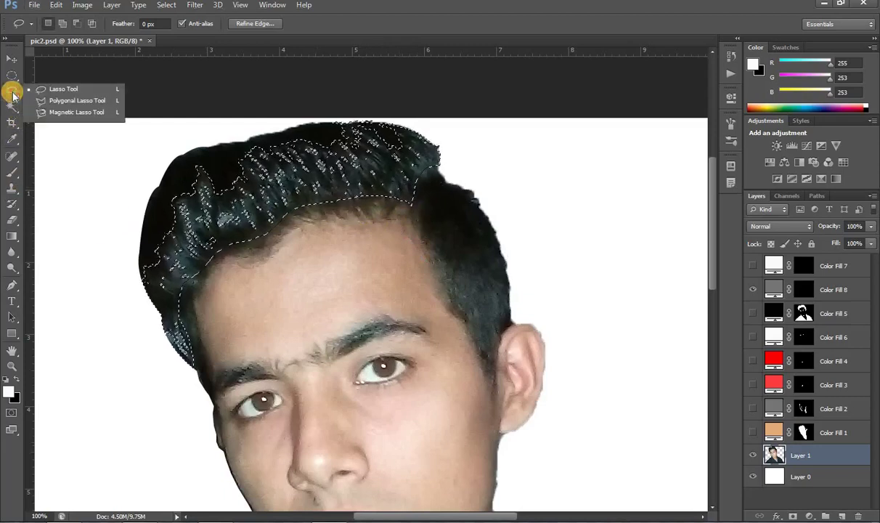
click(13, 93)
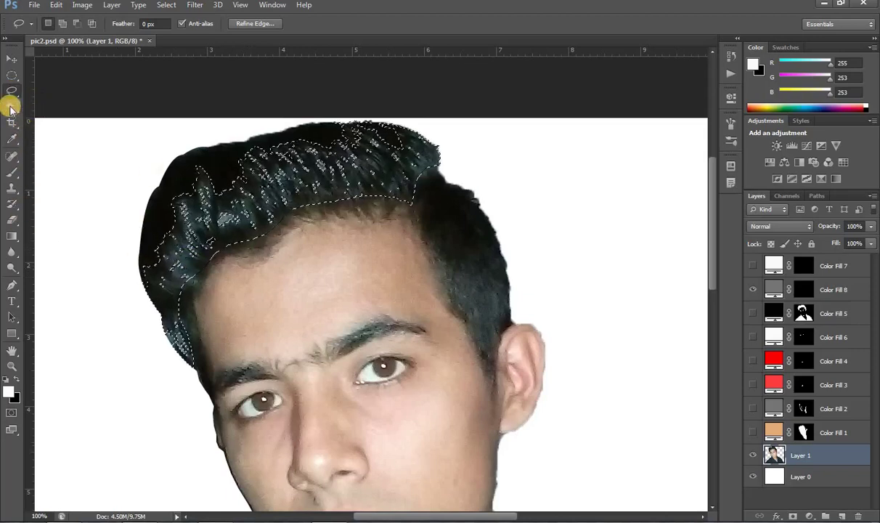
click(11, 108)
click(410, 204)
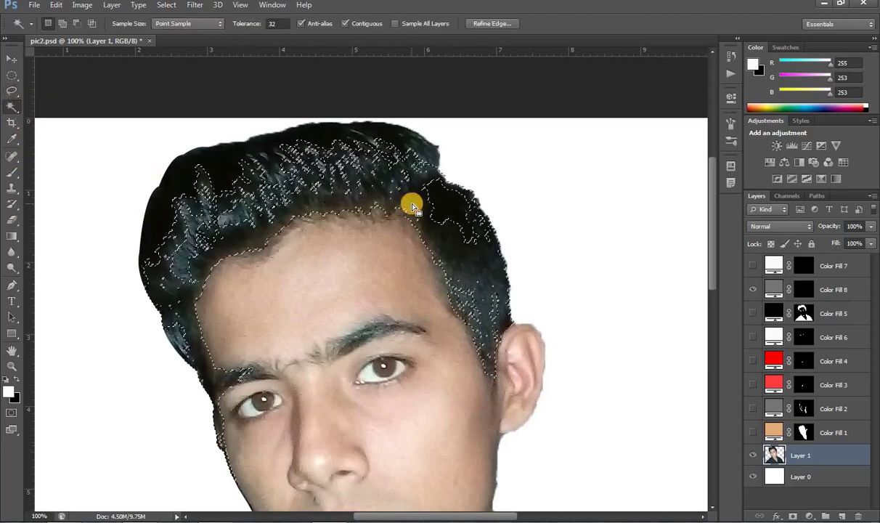
key(ctrl+d)
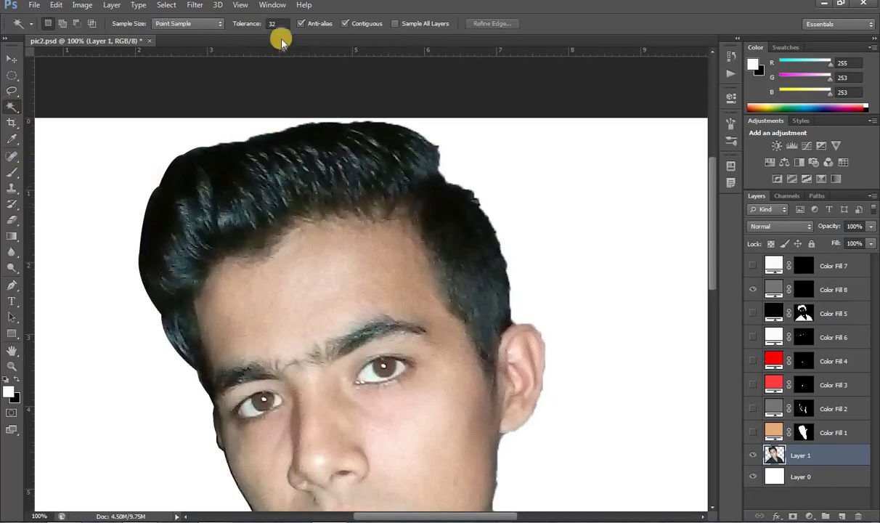
click(245, 24)
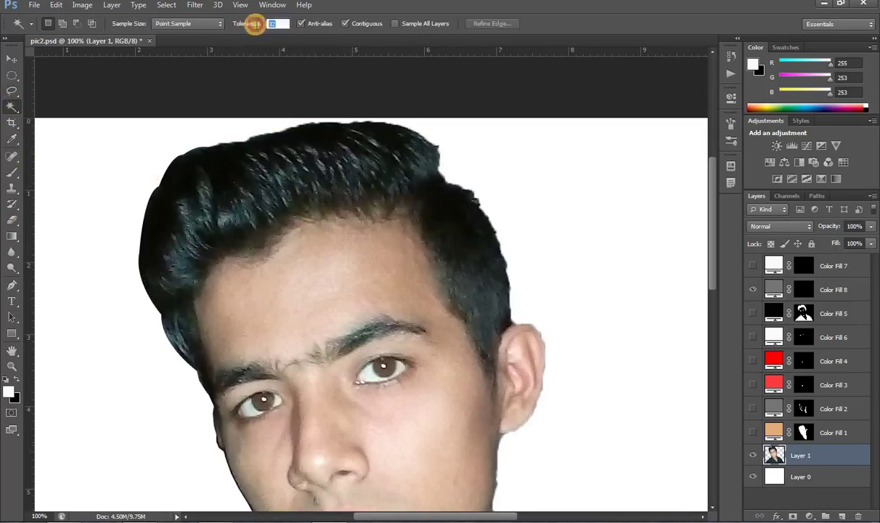
With the Color Fill 8 mask active, draw a curved Pen path around a hair strand above the forehead
click(805, 266)
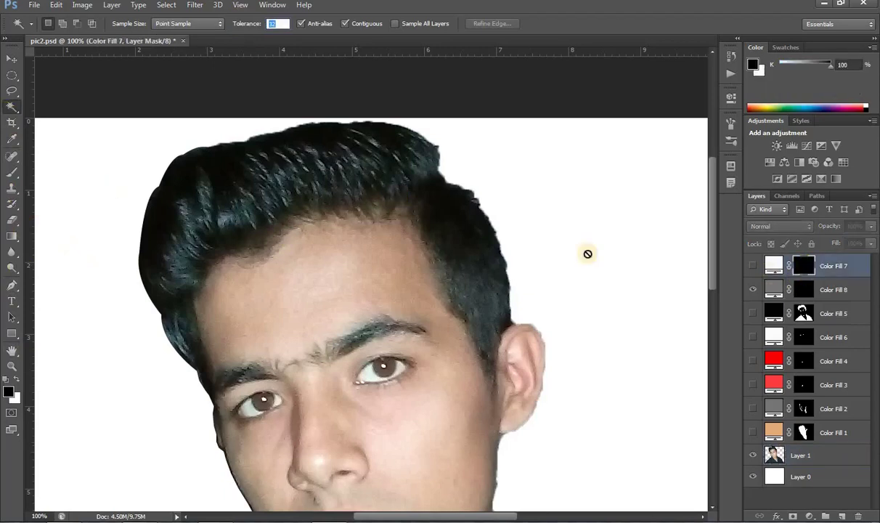
click(804, 290)
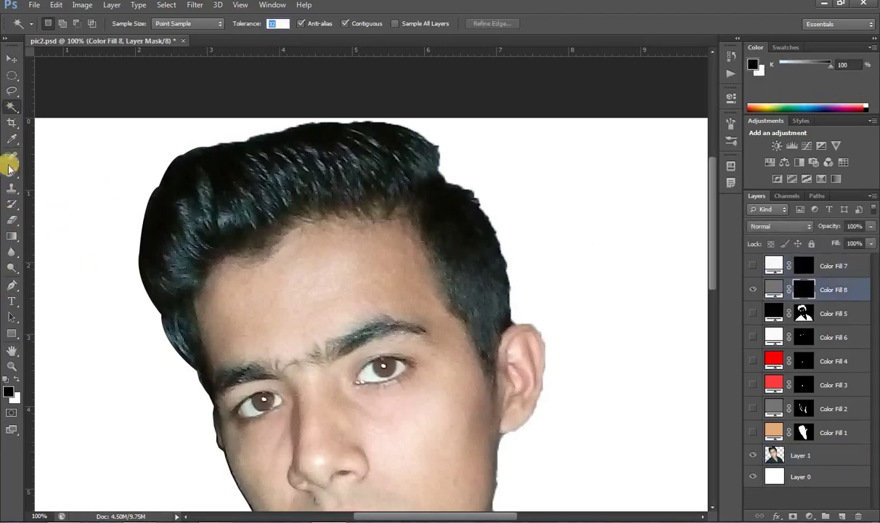
click(12, 285)
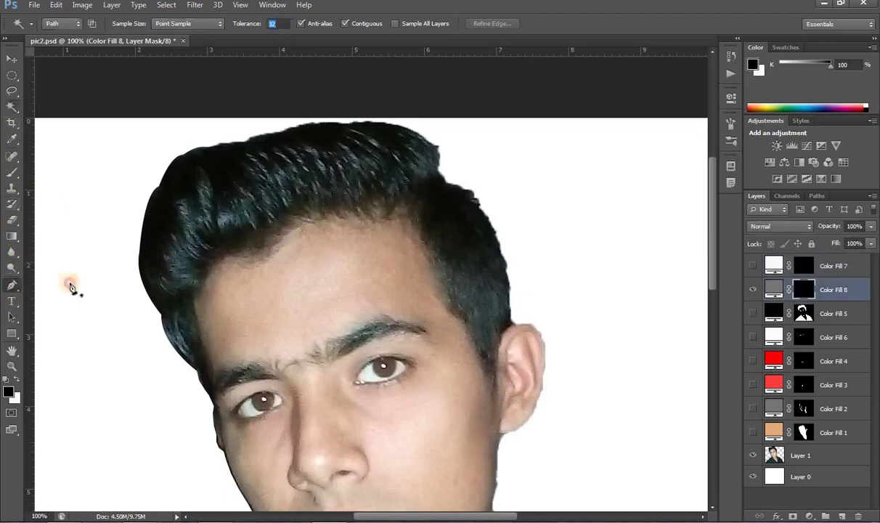
click(269, 220)
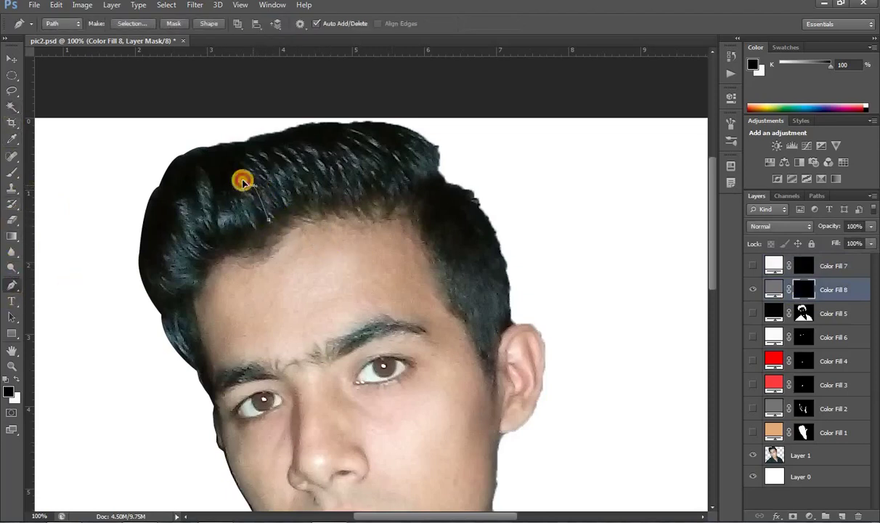
drag(234, 176, 253, 186)
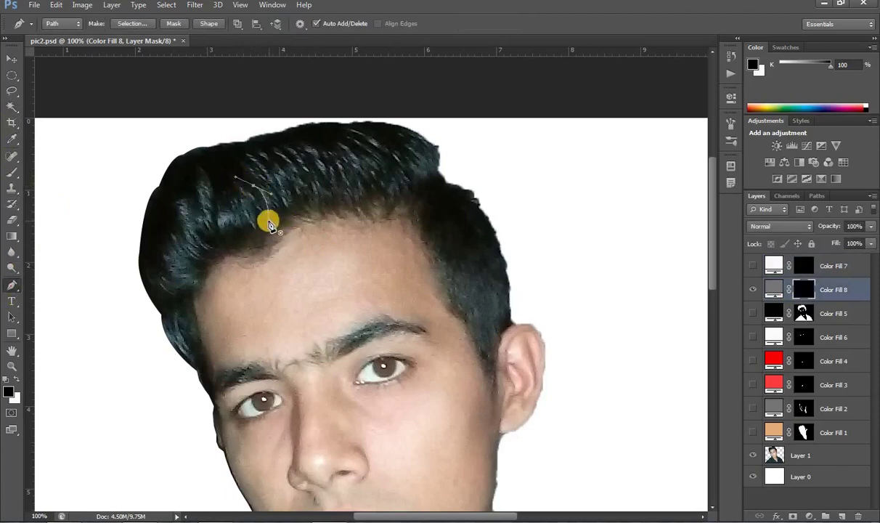
drag(269, 220, 252, 258)
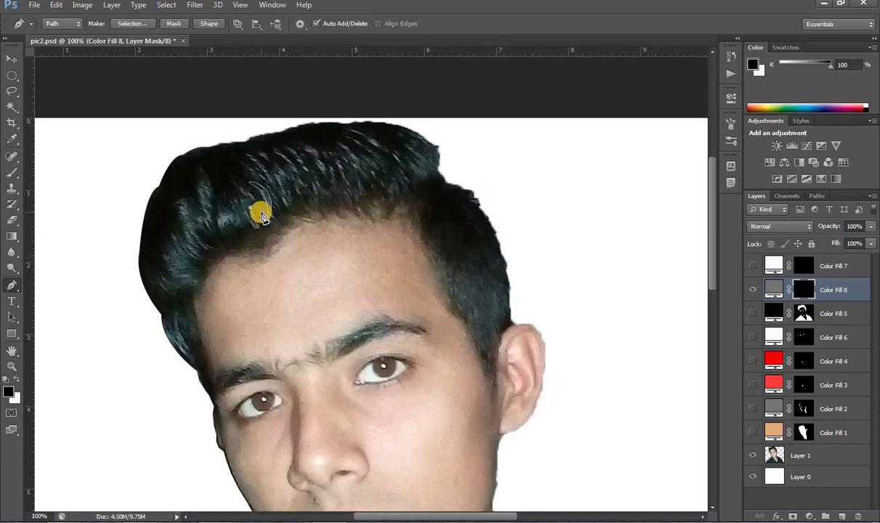
Extend the hair highlight path into jagged strands toward the front of the quiff and close it
click(238, 186)
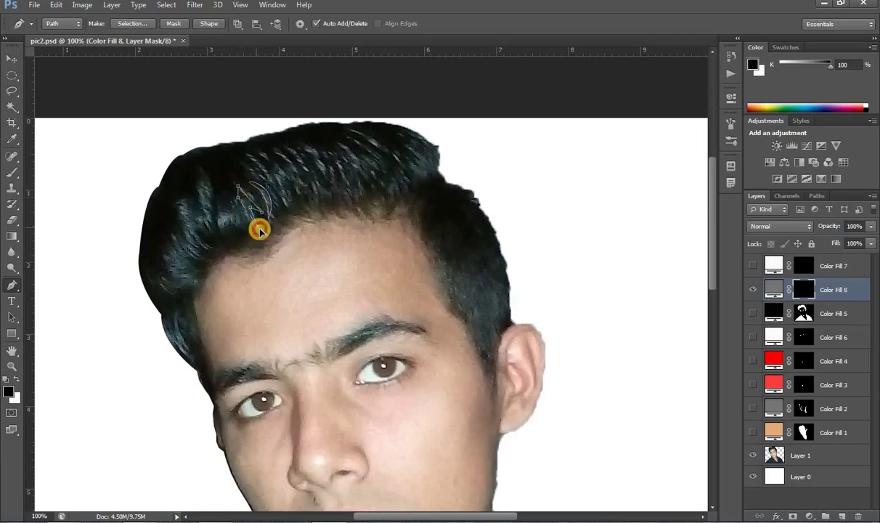
drag(259, 230, 264, 236)
click(244, 229)
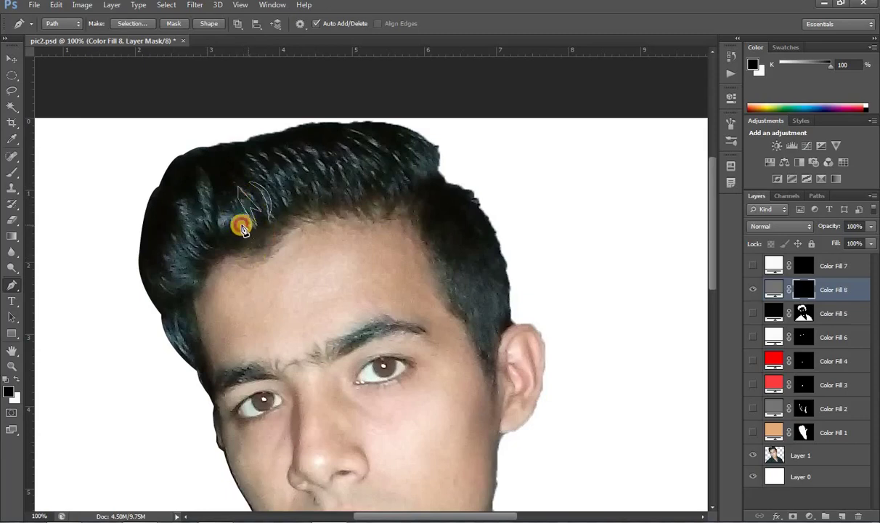
drag(227, 231, 244, 208)
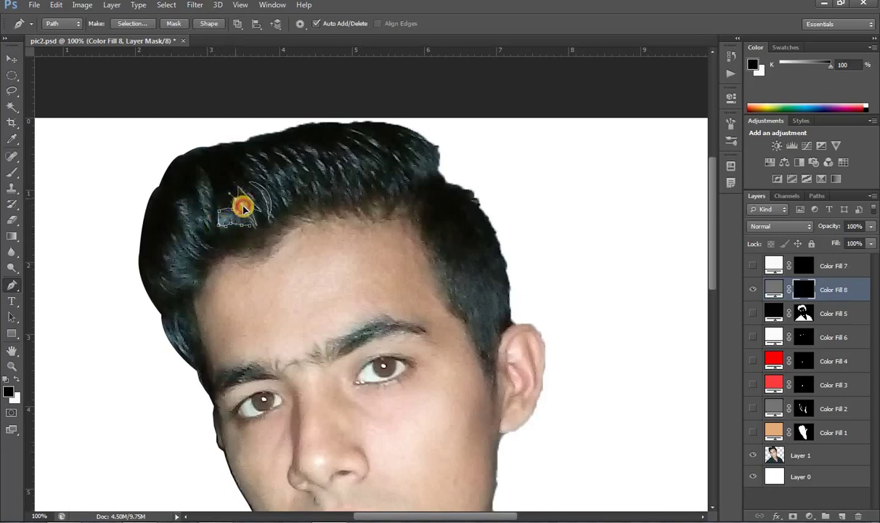
click(253, 221)
Draw a closed, tall pointed hair highlight path with the Pen tool just in front of the existing jagged strands on the quiff
click(219, 233)
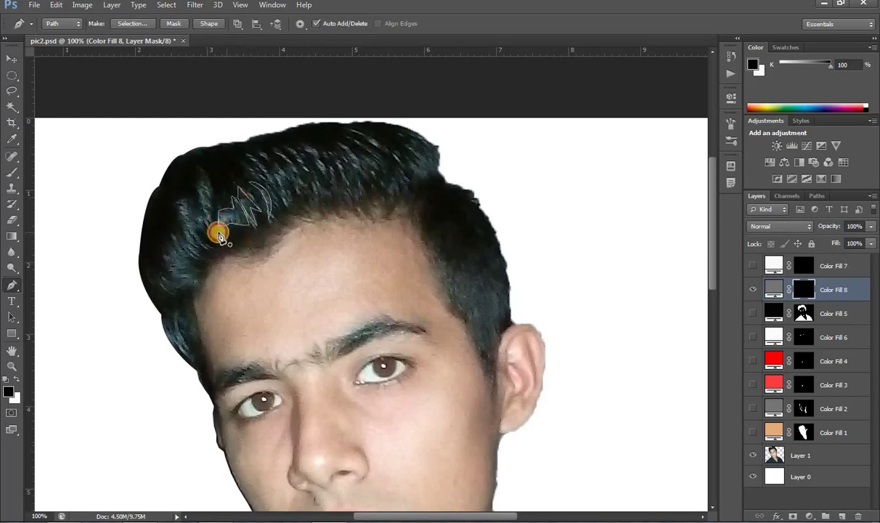
mouse_move(214, 189)
mouse_down()
mouse_move(213, 179)
mouse_move(216, 188)
mouse_up()
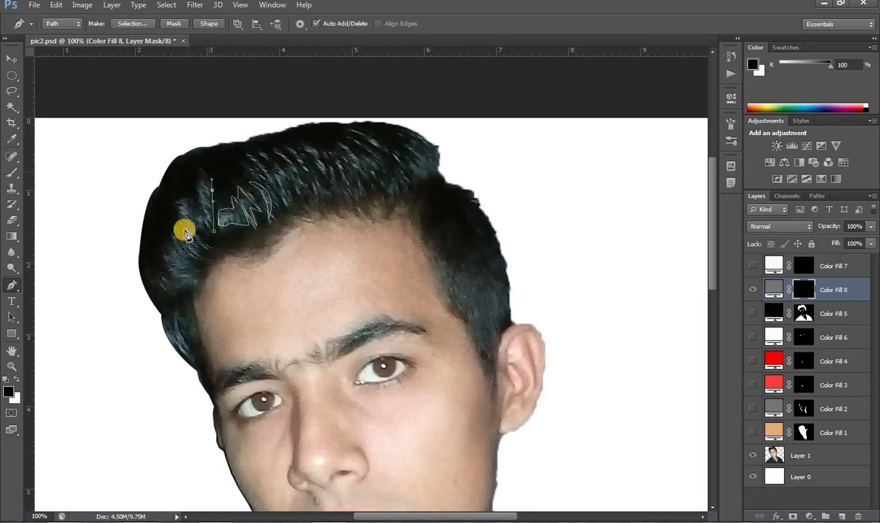
click(211, 179)
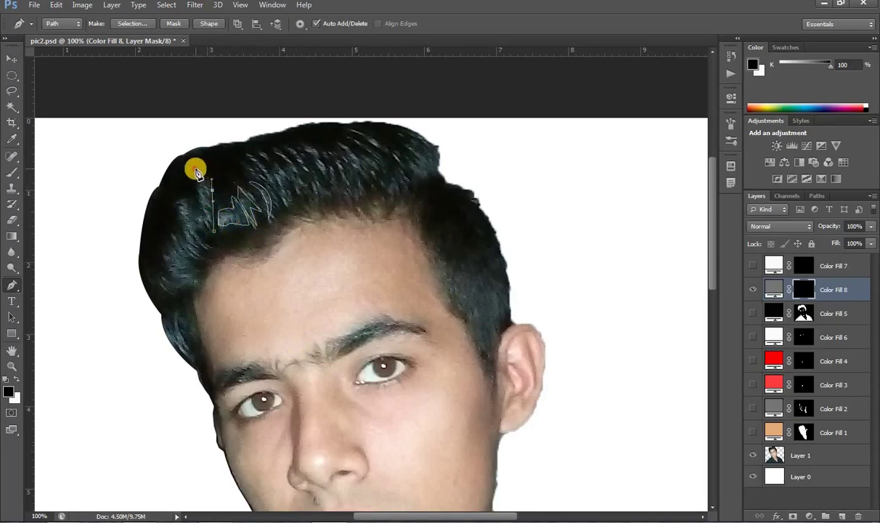
click(196, 171)
drag(214, 231, 230, 251)
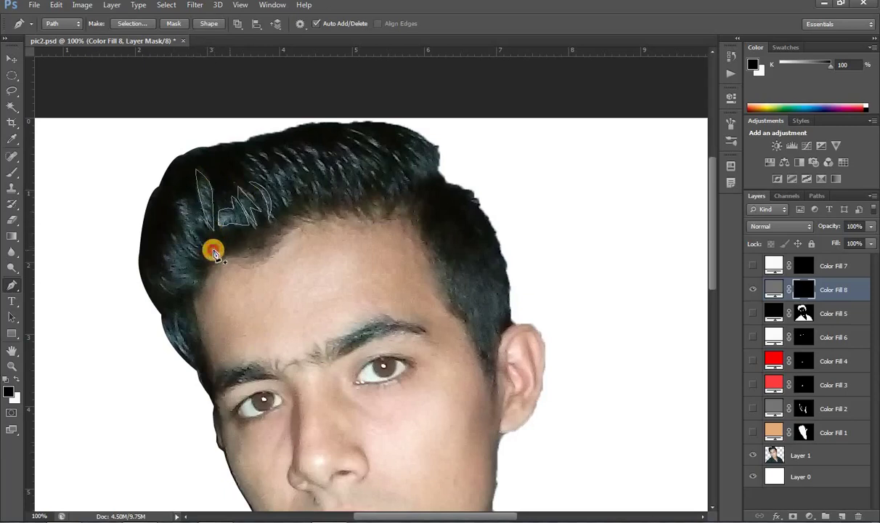
Trace a closed two-pronged jagged highlight path around the hair strands further toward the front of the quiff
click(197, 216)
click(181, 200)
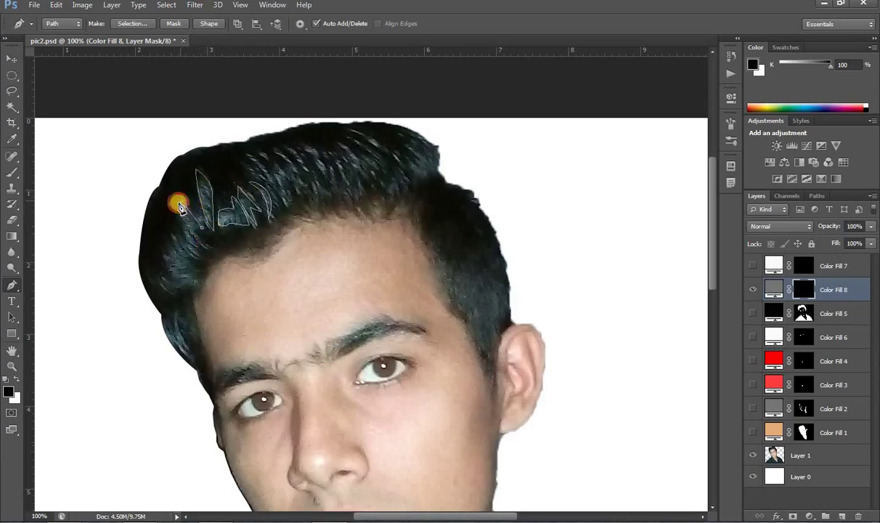
click(206, 237)
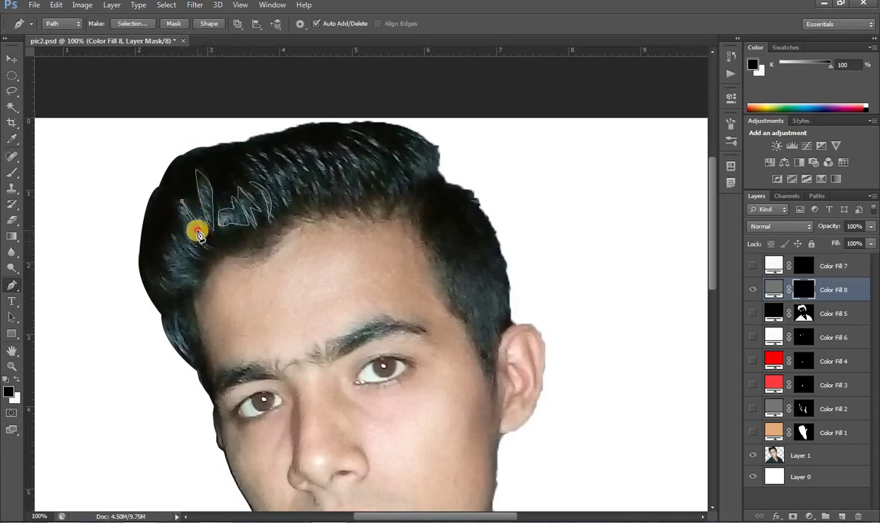
click(200, 233)
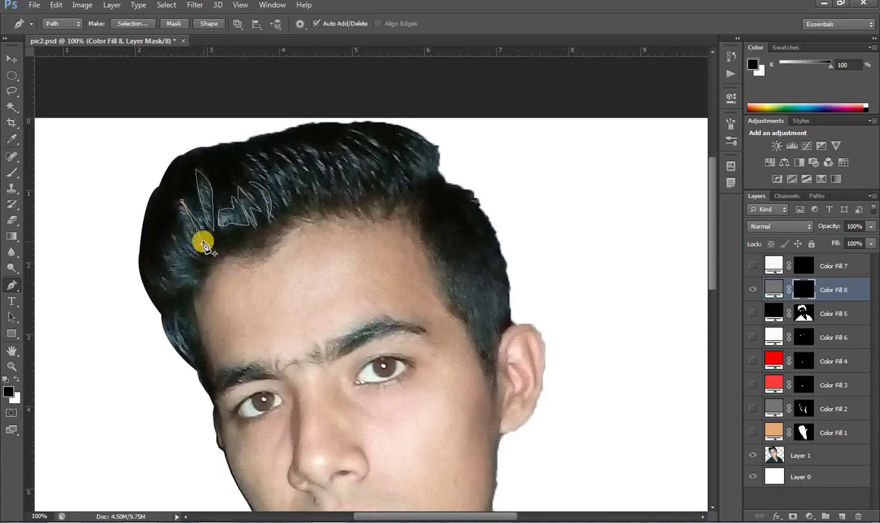
drag(178, 205, 164, 154)
alt+click(177, 201)
click(181, 201)
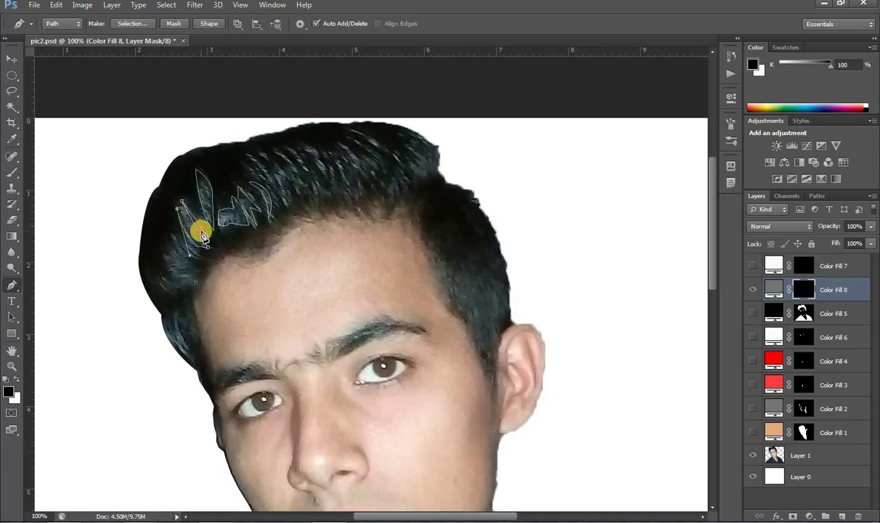
click(199, 228)
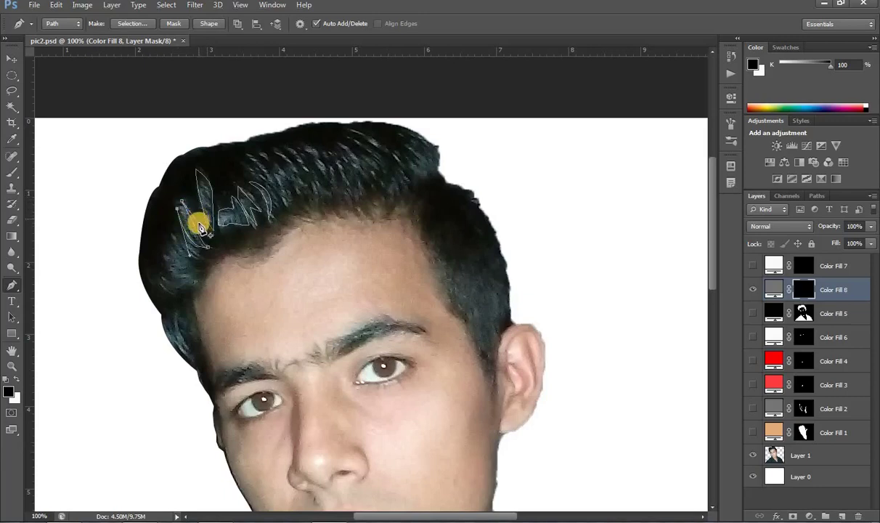
click(189, 200)
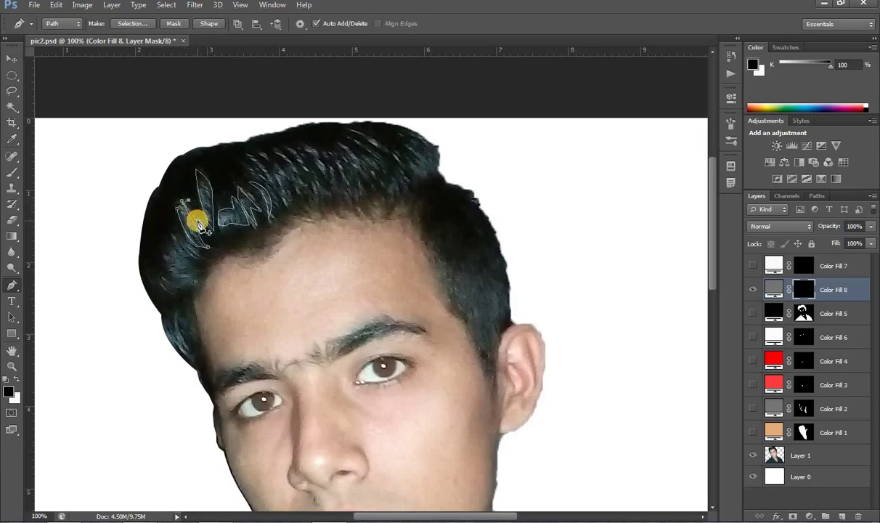
click(201, 227)
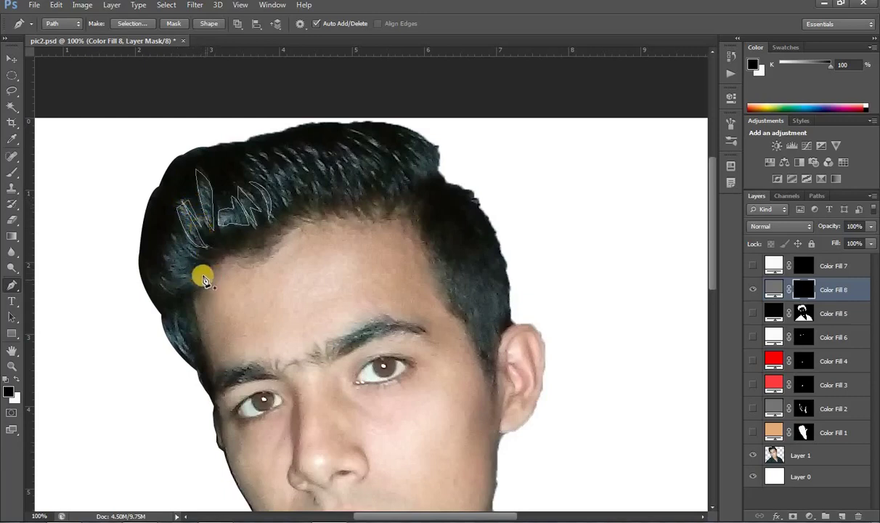
Trace closed, curved pointed highlight paths along the lower front strands of the quiff, down to the hairline
click(196, 266)
drag(174, 243, 169, 225)
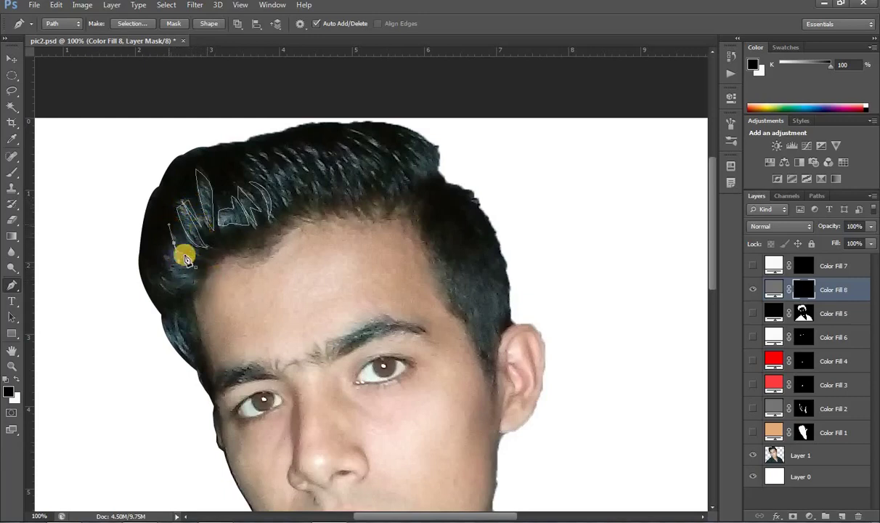
mouse_move(199, 272)
mouse_down()
mouse_move(204, 267)
mouse_move(191, 289)
mouse_move(195, 283)
mouse_up()
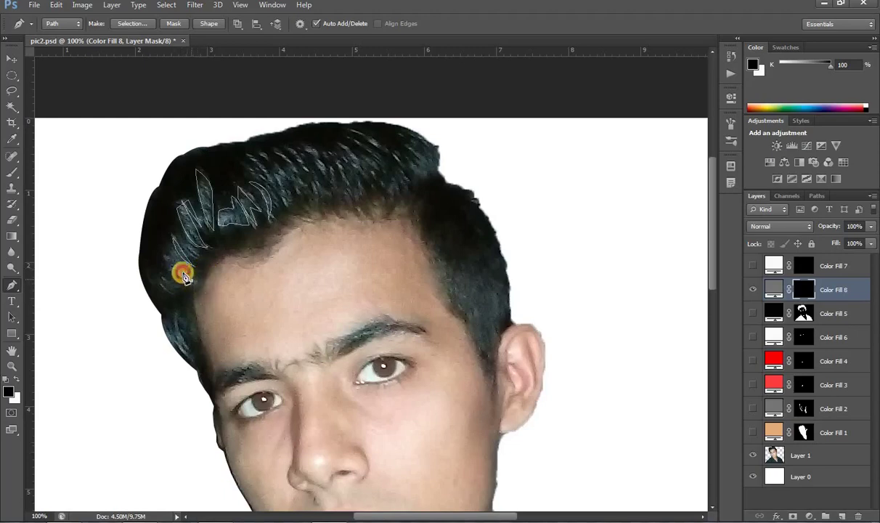
drag(161, 256, 155, 234)
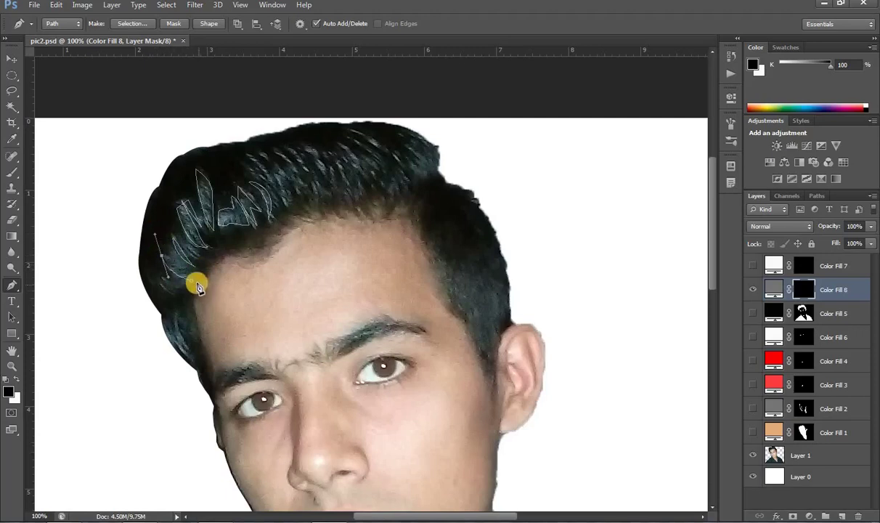
drag(205, 274, 226, 273)
Outline a narrow tapered highlight path along the outer edge of the side hair above the far eyebrow
click(182, 317)
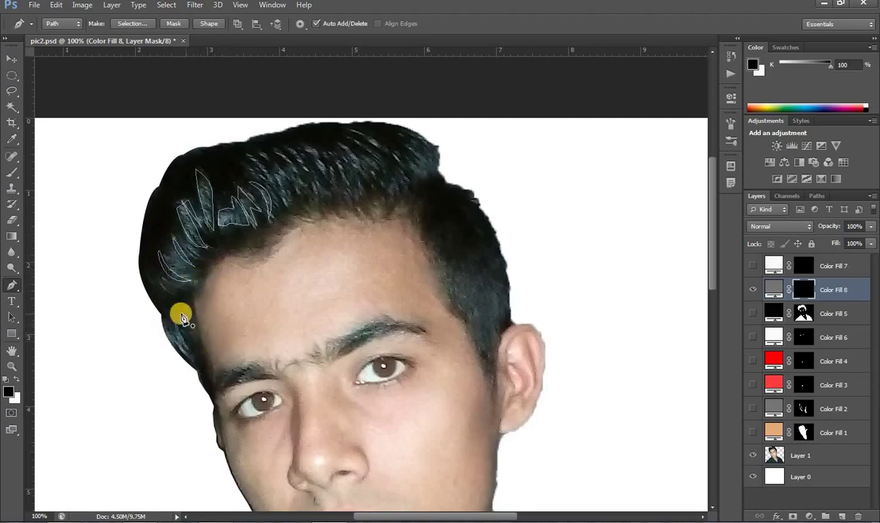
click(178, 313)
click(176, 317)
click(175, 317)
click(165, 319)
click(184, 353)
click(169, 322)
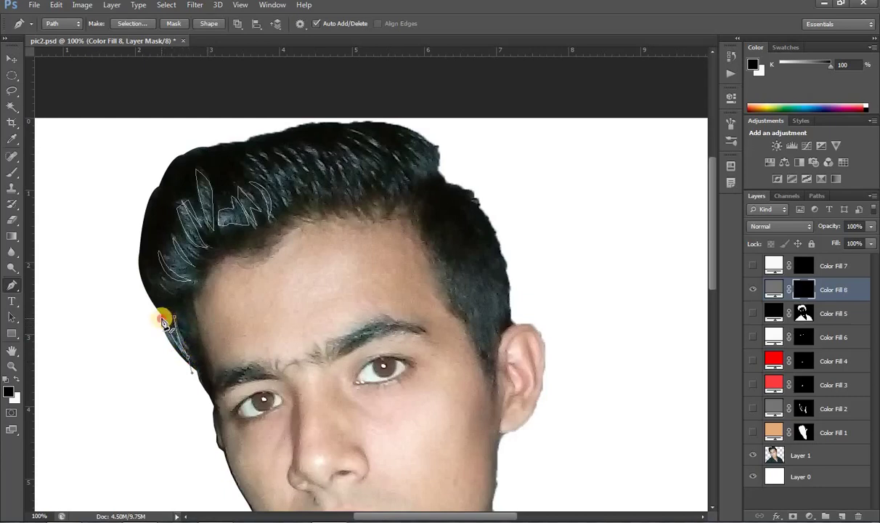
click(174, 318)
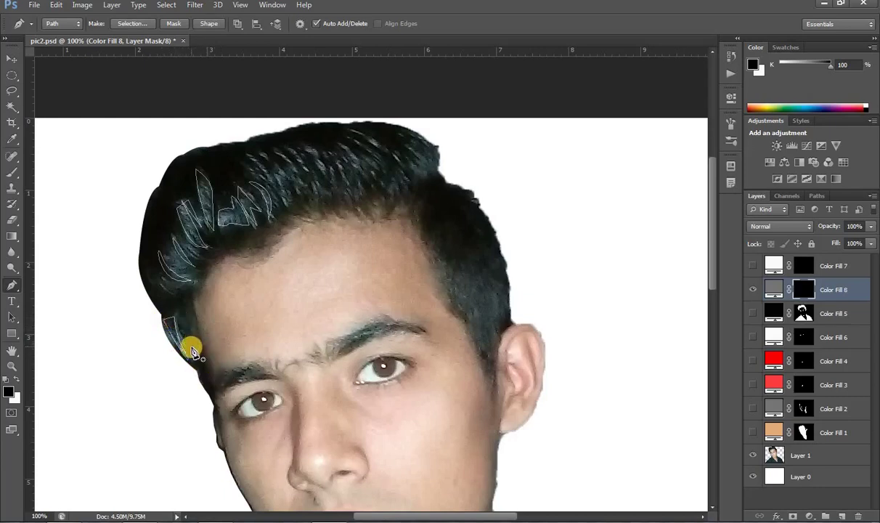
click(180, 316)
click(190, 351)
click(407, 181)
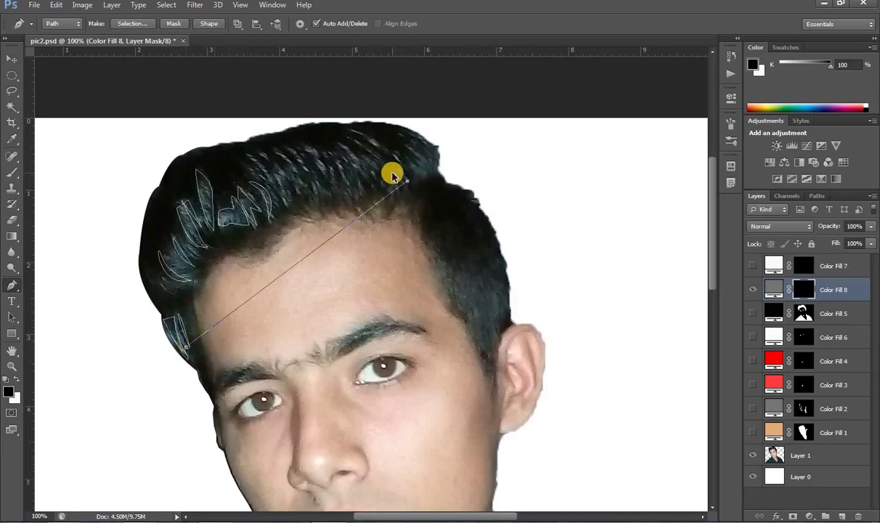
key(ctrl+z)
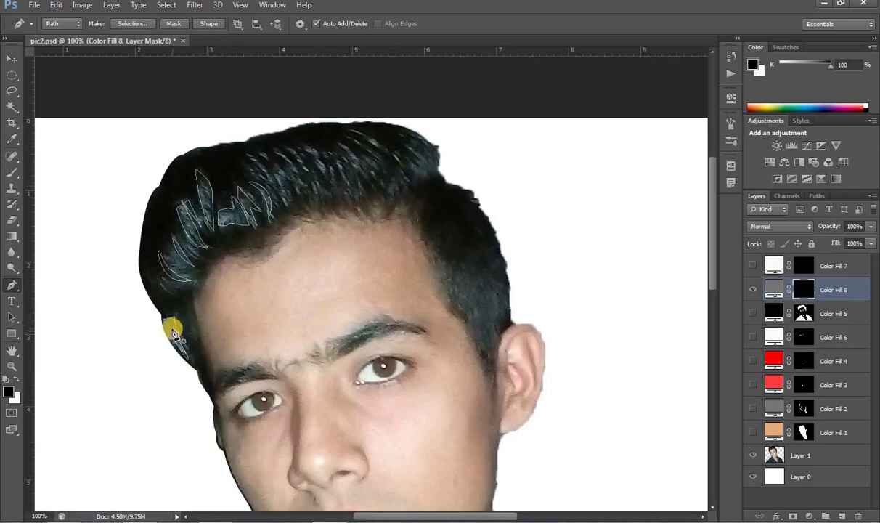
Draw a second closed, curved highlight strand on the side hair, beside the tapered one above the far eyebrow
click(182, 314)
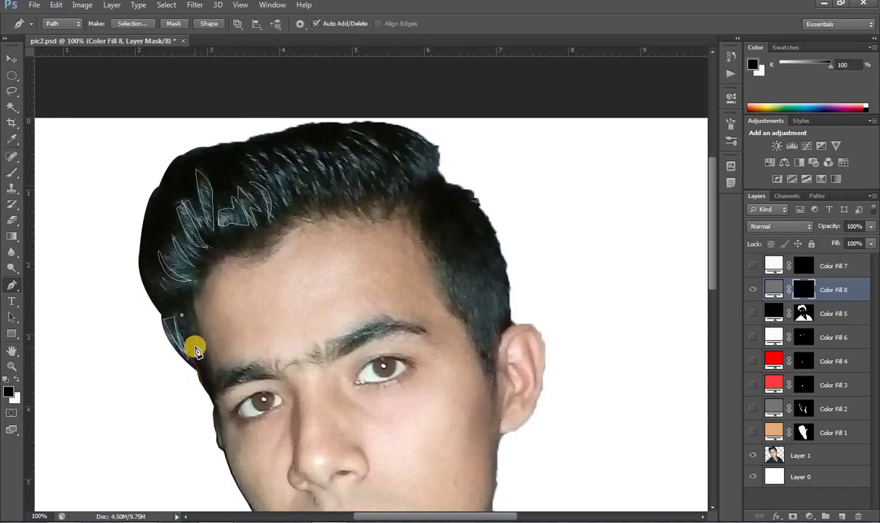
drag(196, 349, 213, 356)
alt+click(196, 347)
drag(182, 314, 185, 303)
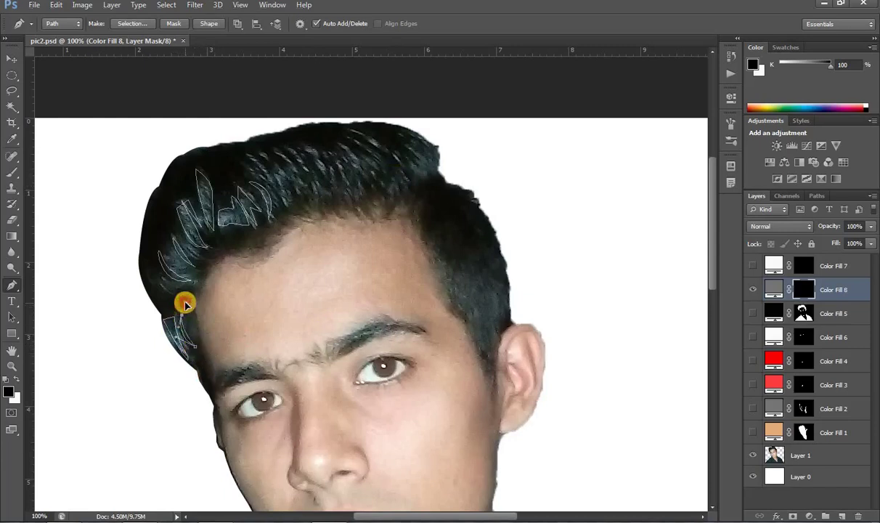
Trace three long, thin diagonal highlight strands on the upper back part of the quiff as closed Pen paths
click(396, 166)
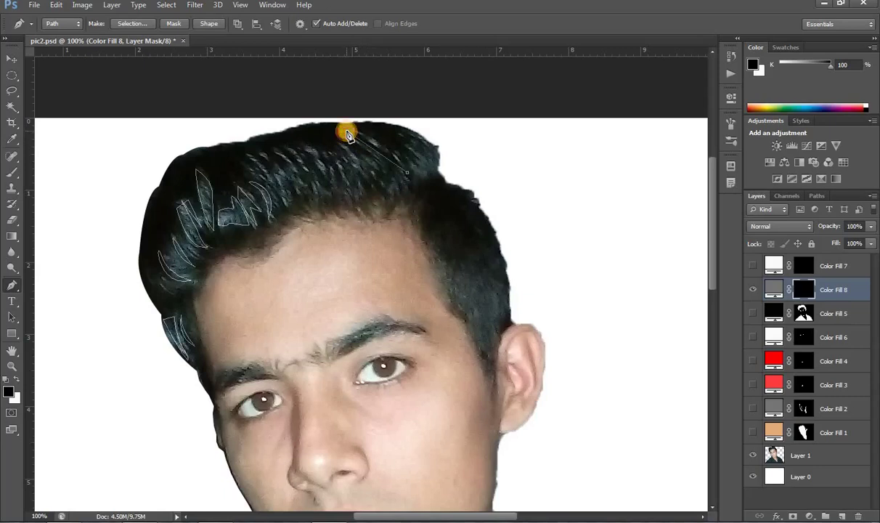
drag(347, 134, 409, 179)
drag(407, 174, 413, 197)
click(342, 145)
click(394, 184)
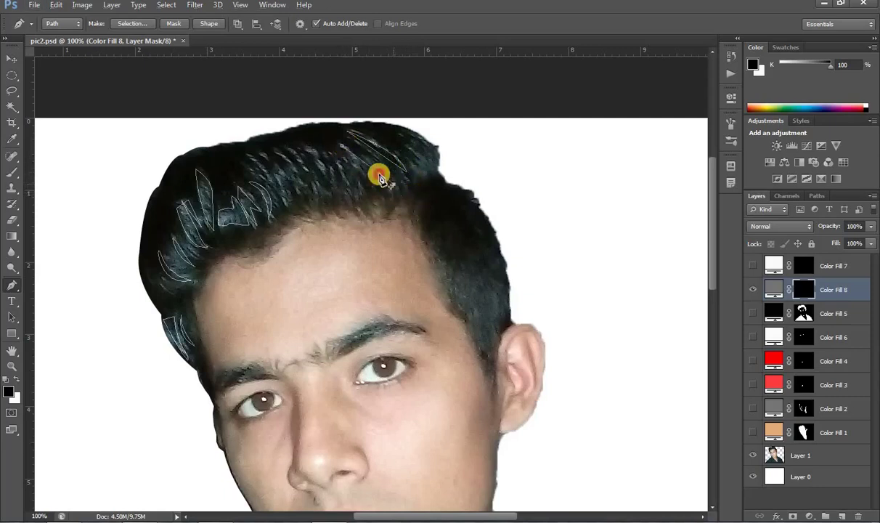
drag(341, 147, 331, 155)
click(338, 156)
click(374, 191)
drag(338, 155, 309, 151)
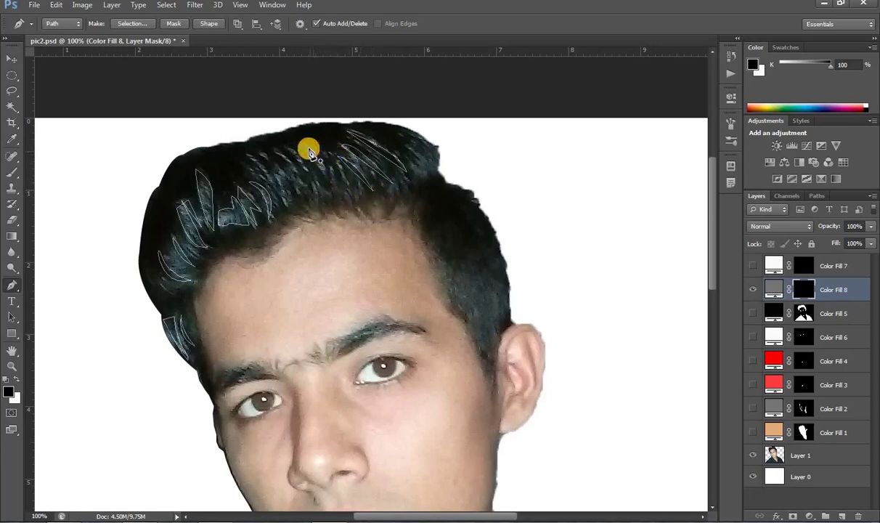
Continue the row of thin diagonal highlight strands across the middle of the quiff, ending each at a sharp lower tip
click(359, 209)
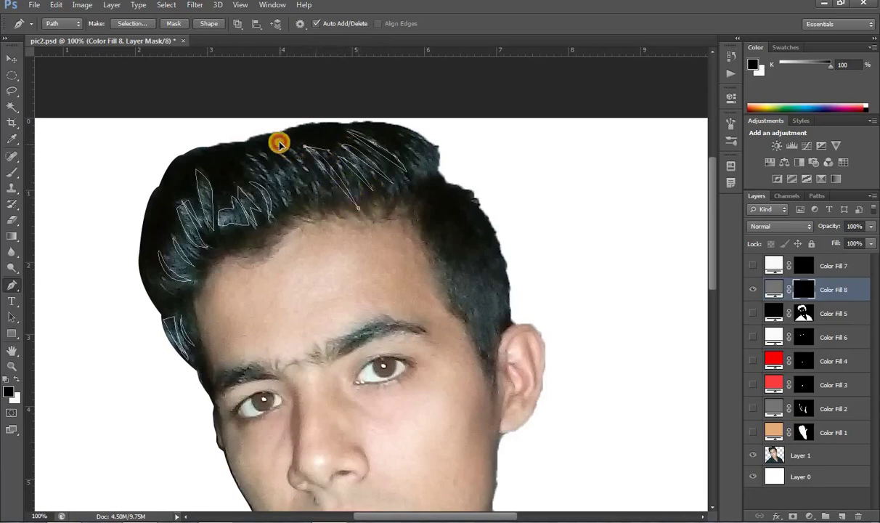
click(289, 152)
drag(329, 195, 330, 209)
alt+click(329, 194)
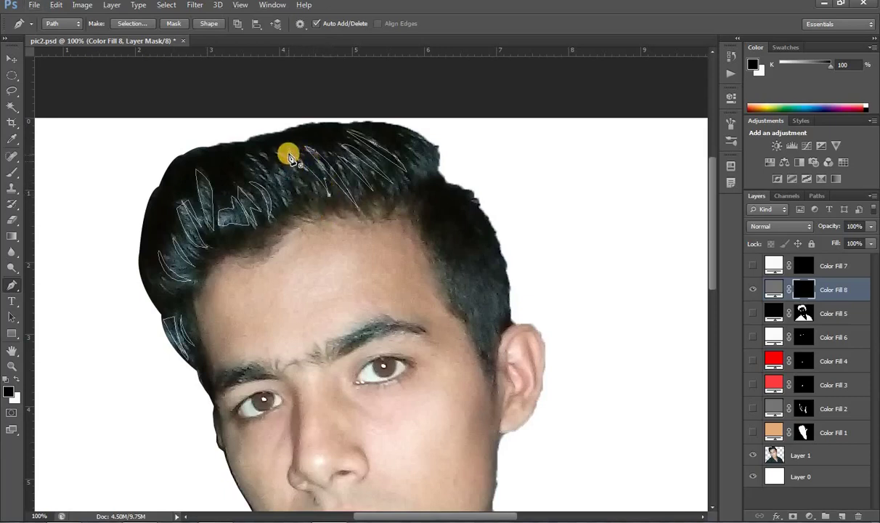
drag(289, 154, 245, 140)
drag(307, 195, 313, 216)
alt+click(308, 199)
drag(270, 165, 233, 155)
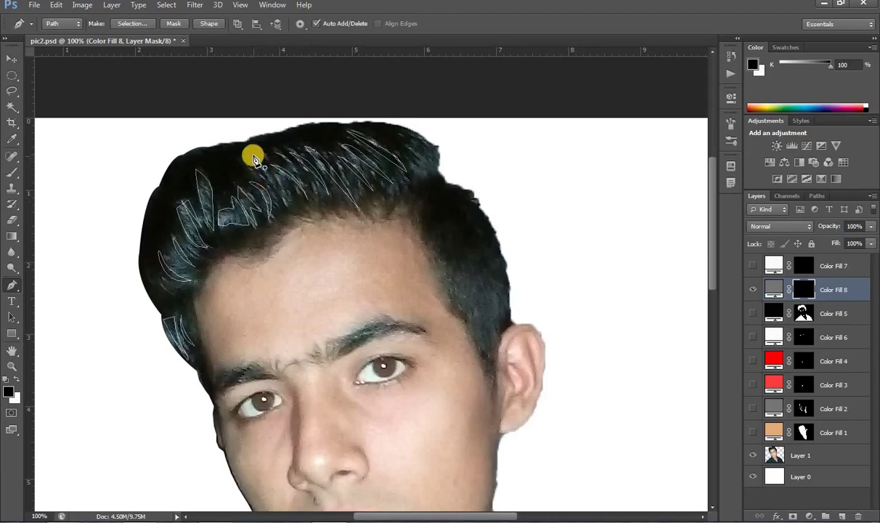
Add two more closed, curved highlight strands that join the middle row to the jagged strands above the forehead
click(250, 158)
drag(293, 227, 295, 231)
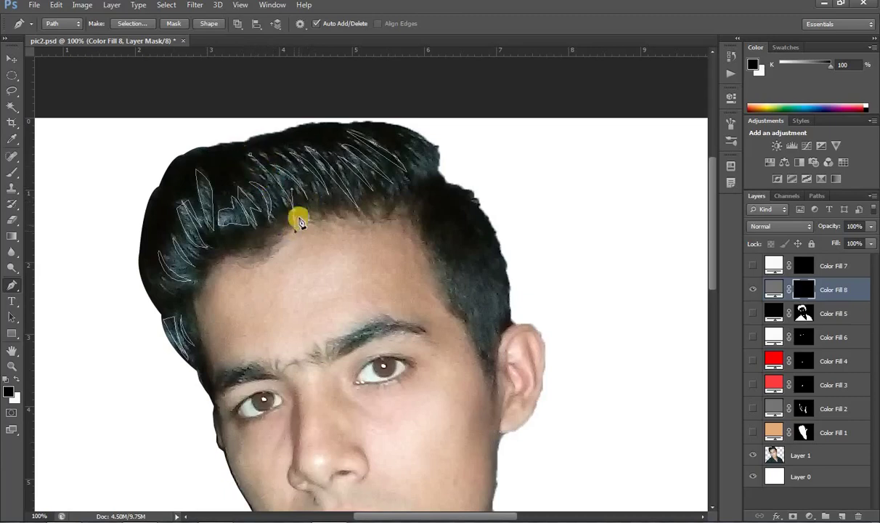
alt+click(293, 211)
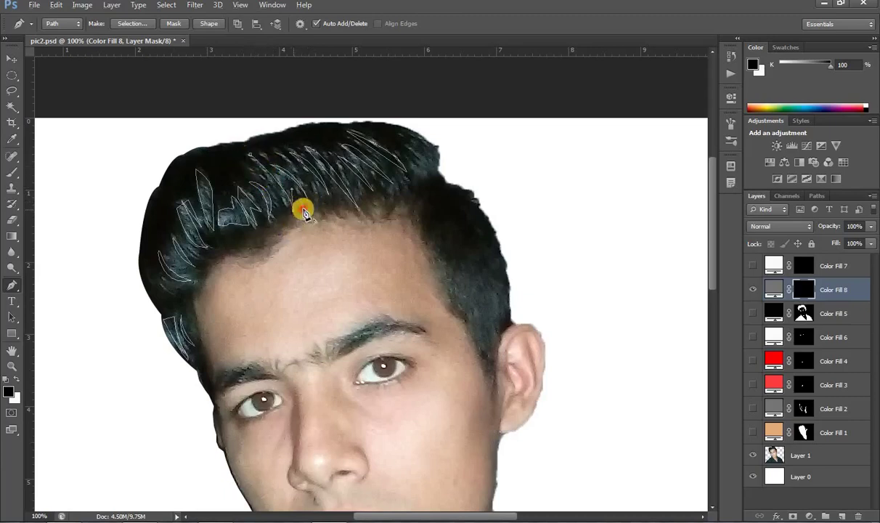
drag(250, 156, 216, 141)
click(248, 169)
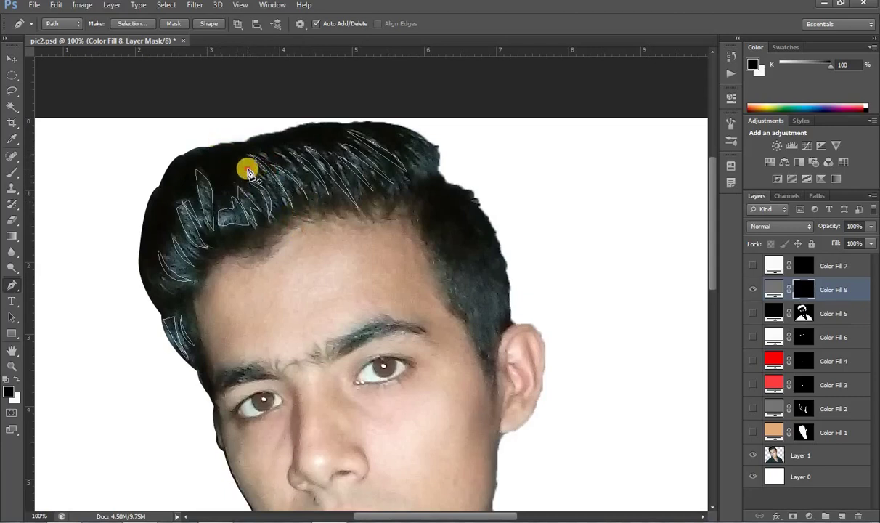
drag(278, 211, 279, 236)
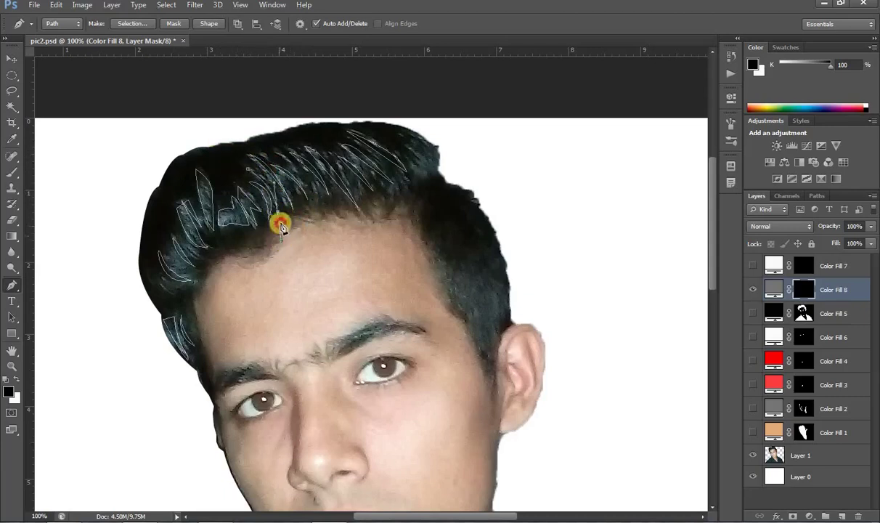
click(280, 225)
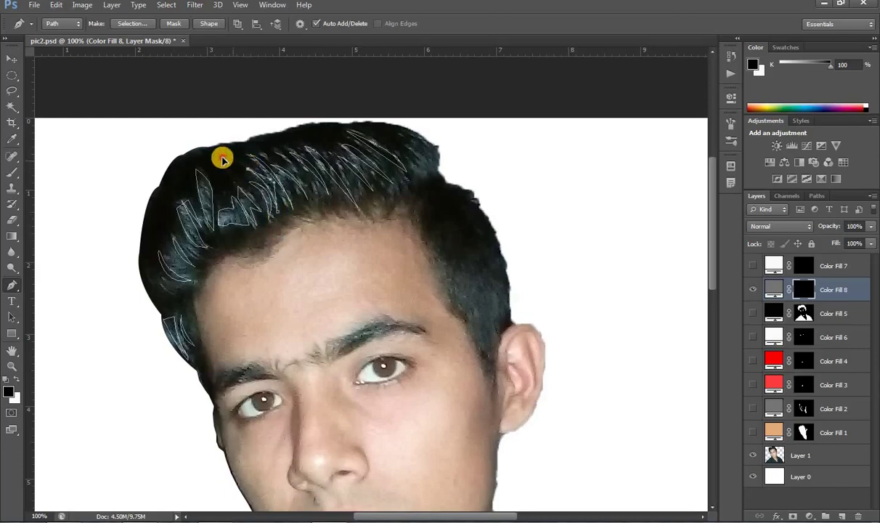
mouse_move(222, 159)
mouse_down()
mouse_move(213, 156)
mouse_move(216, 163)
mouse_up()
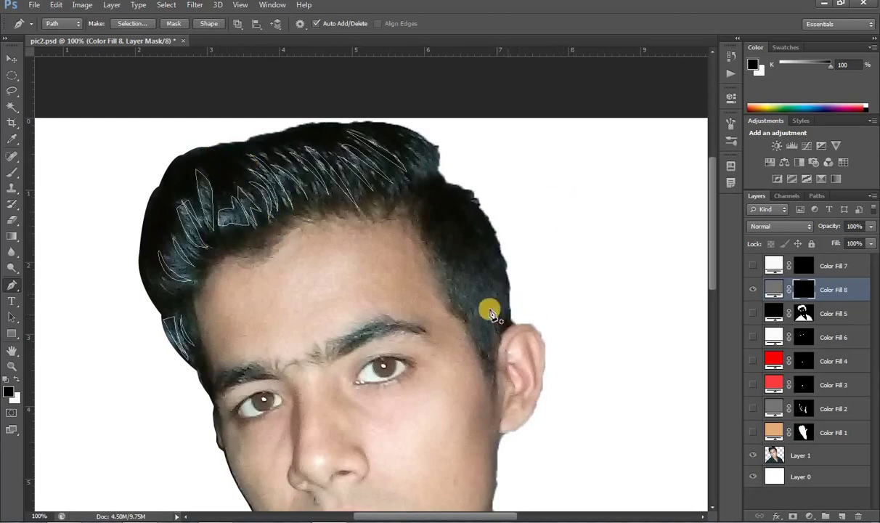
Draw a closed, curved highlight path on the side hair running from the temple down toward the ear
click(448, 272)
drag(483, 341, 481, 380)
alt+click(483, 341)
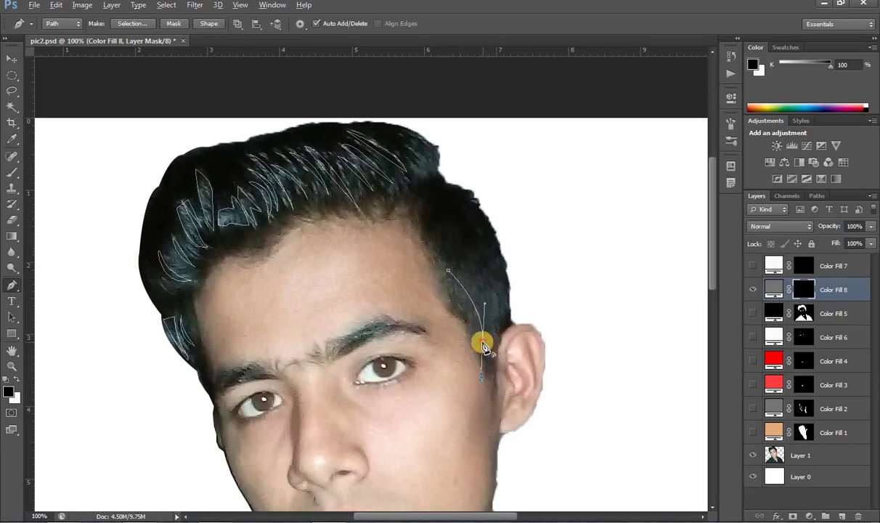
drag(448, 270, 403, 250)
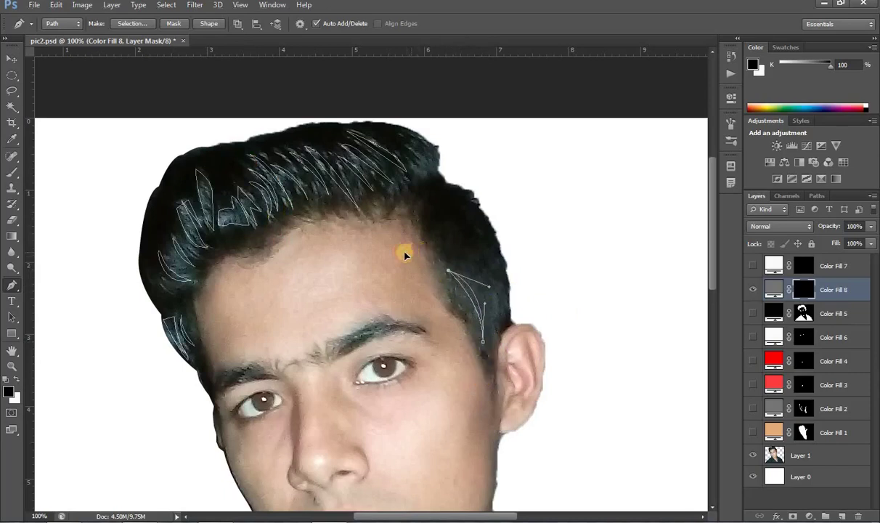
Trace three more thin, curved highlight strands on the side hair above the ear, beside the existing temple strand
click(471, 267)
drag(491, 336, 486, 369)
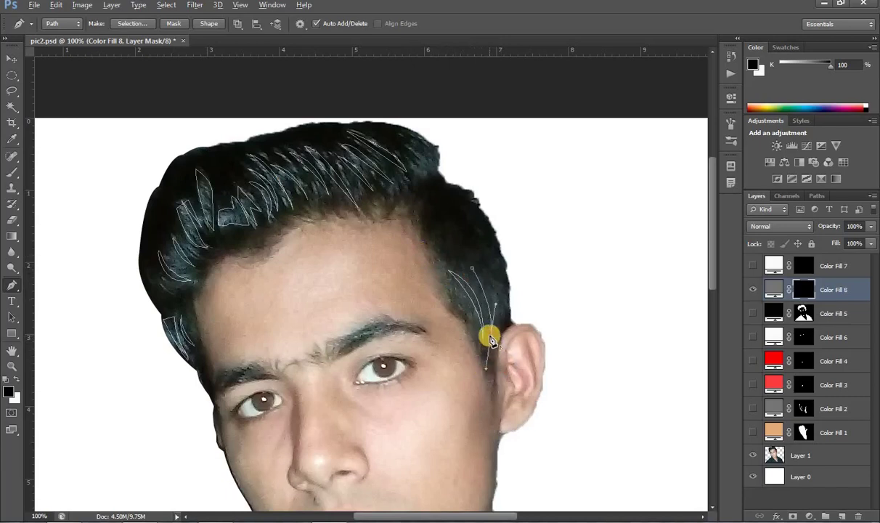
alt+click(491, 336)
drag(472, 268, 444, 254)
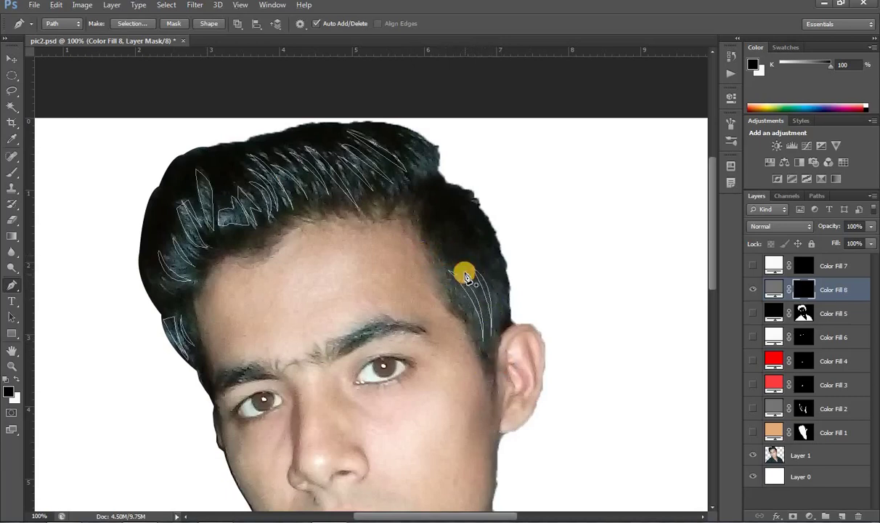
drag(486, 340, 482, 377)
alt+click(486, 339)
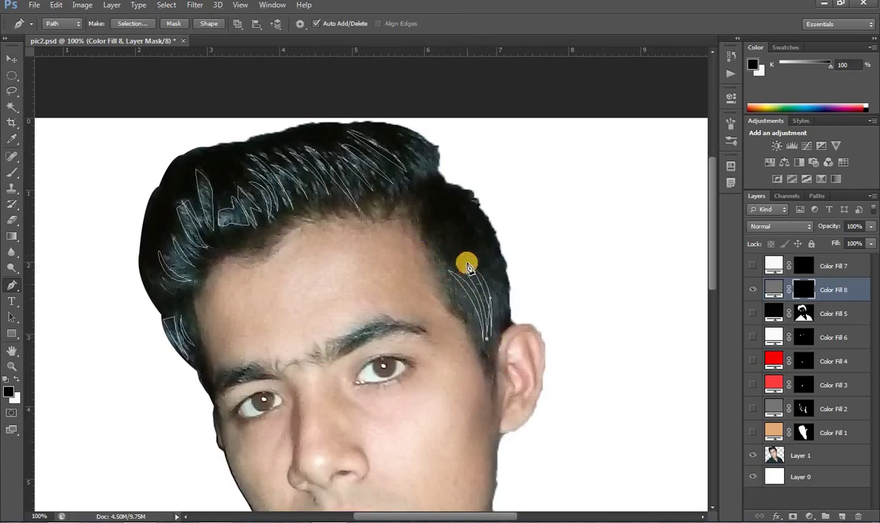
drag(464, 272, 437, 258)
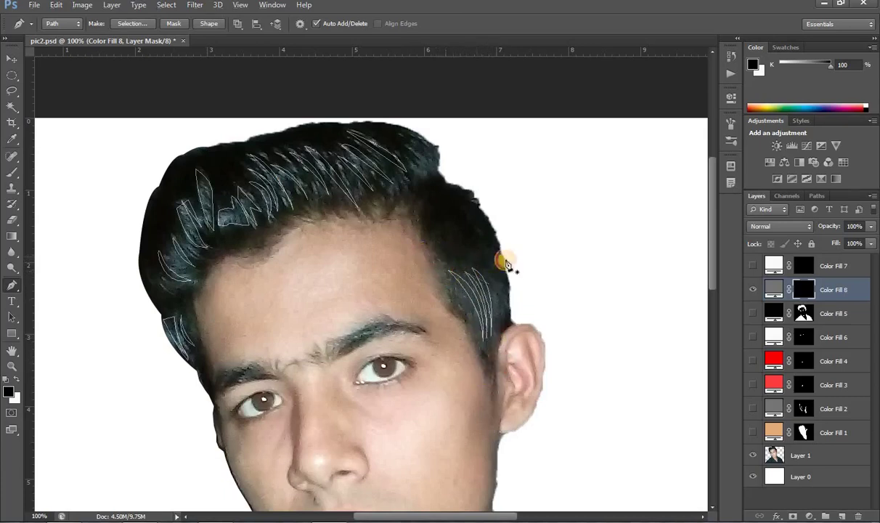
click(490, 268)
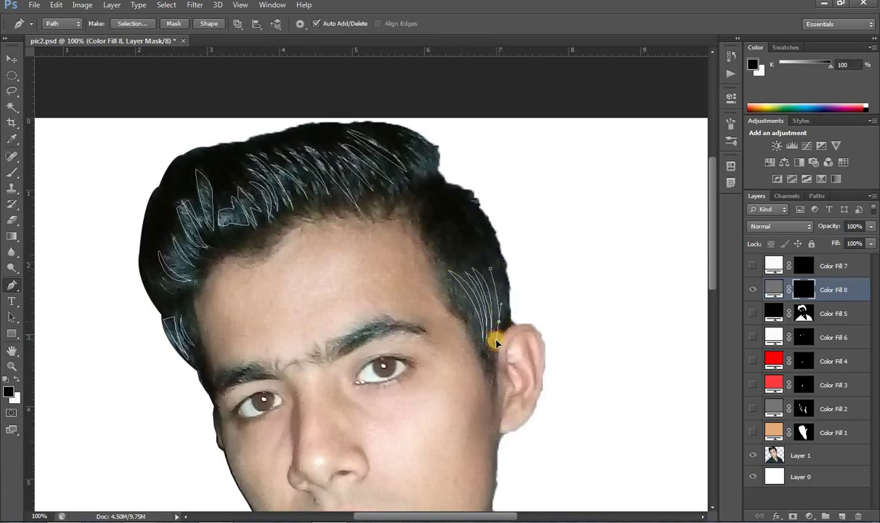
Convert the hair strand paths to a new selection, fill it with white on the Color Fill 8 mask, and deselect
right_click(485, 285)
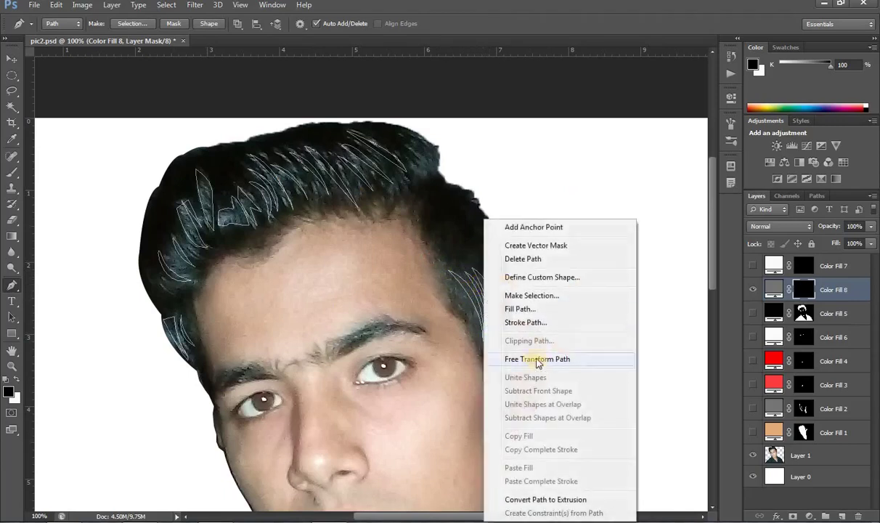
click(529, 297)
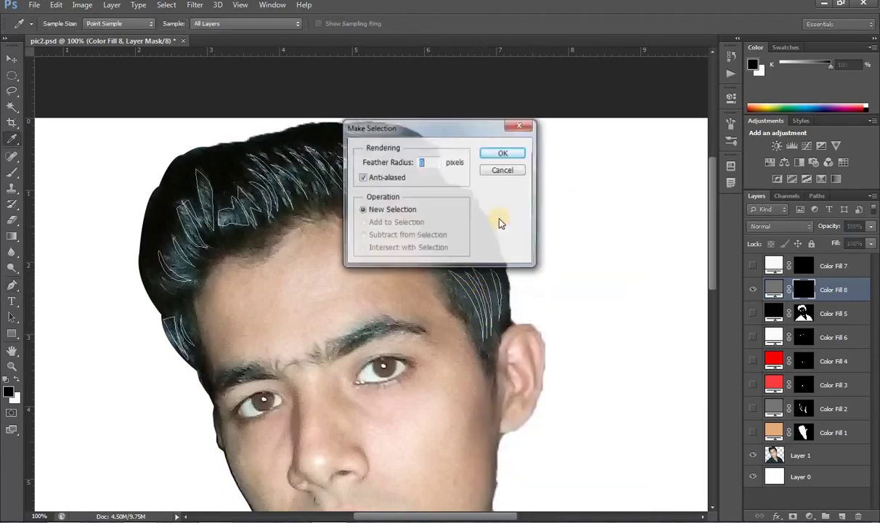
click(506, 150)
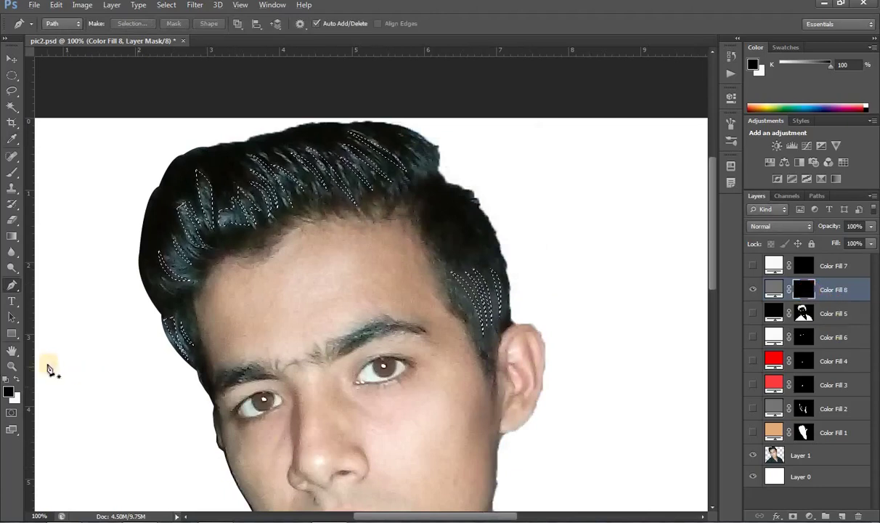
click(16, 379)
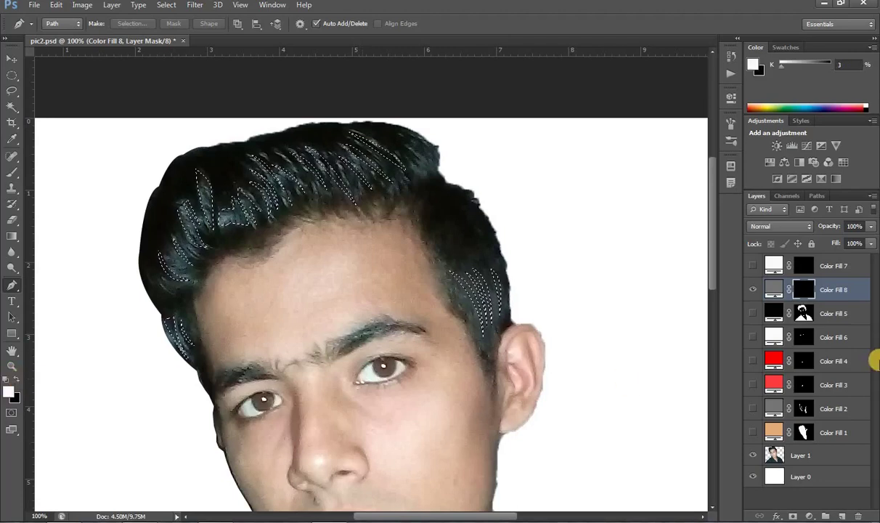
key(alt+BackSpace)
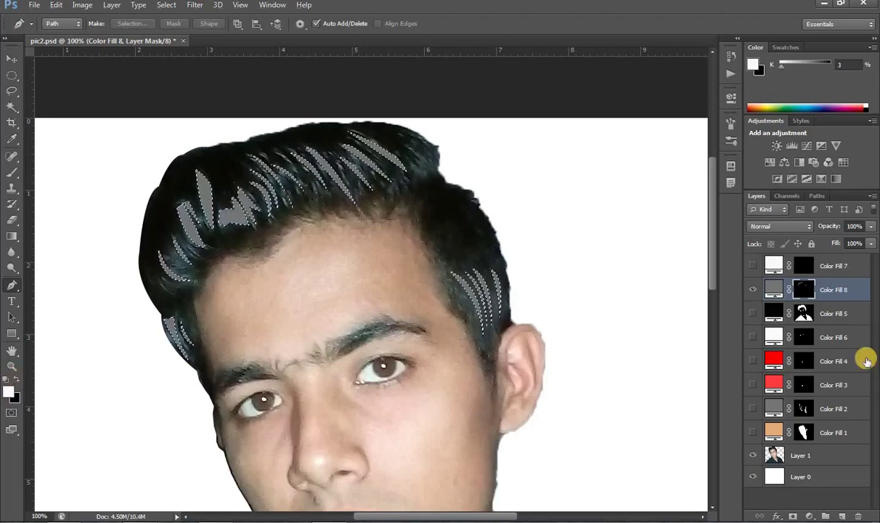
key(ctrl+d)
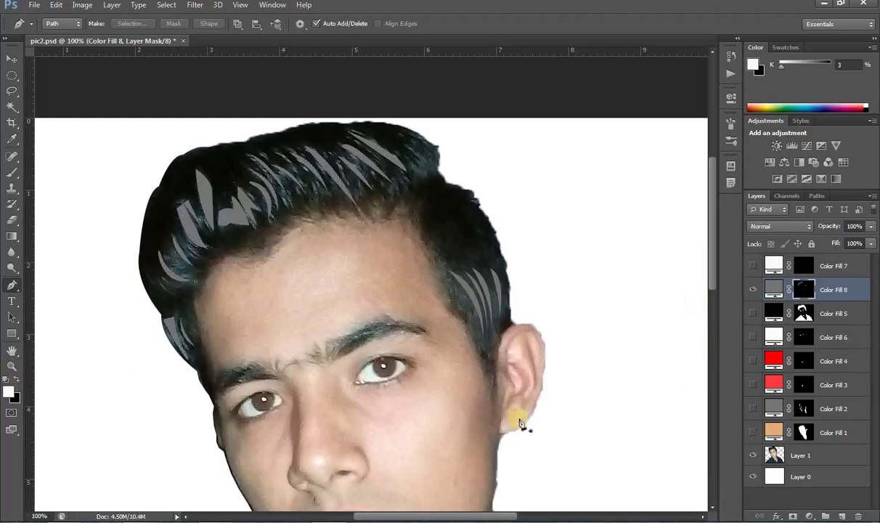
Show all the hidden color fill layers, from Color Fill 1 up to Color Fill 7, with the whole portrait in view
click(11, 366)
alt+click(258, 334)
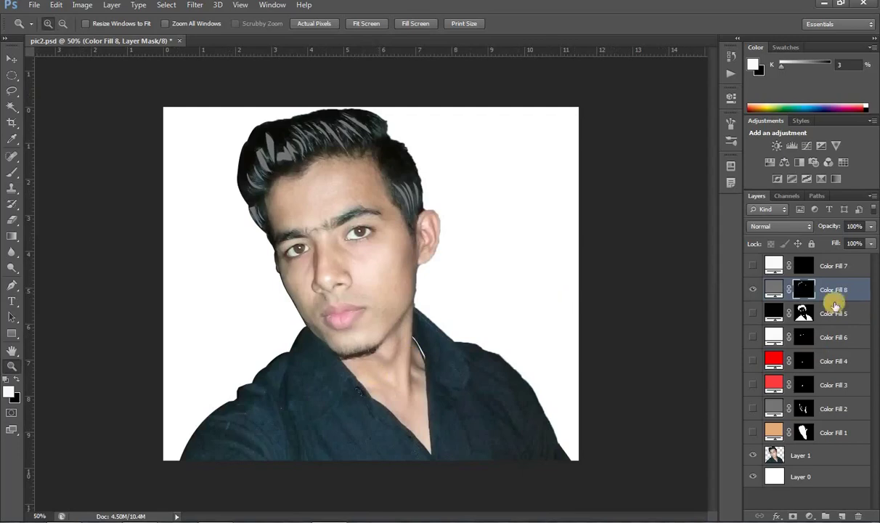
click(753, 432)
drag(755, 409, 754, 261)
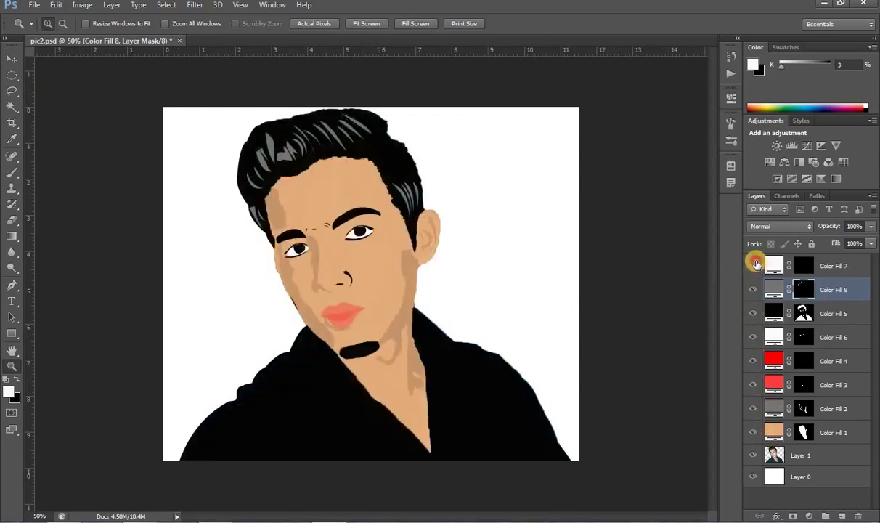